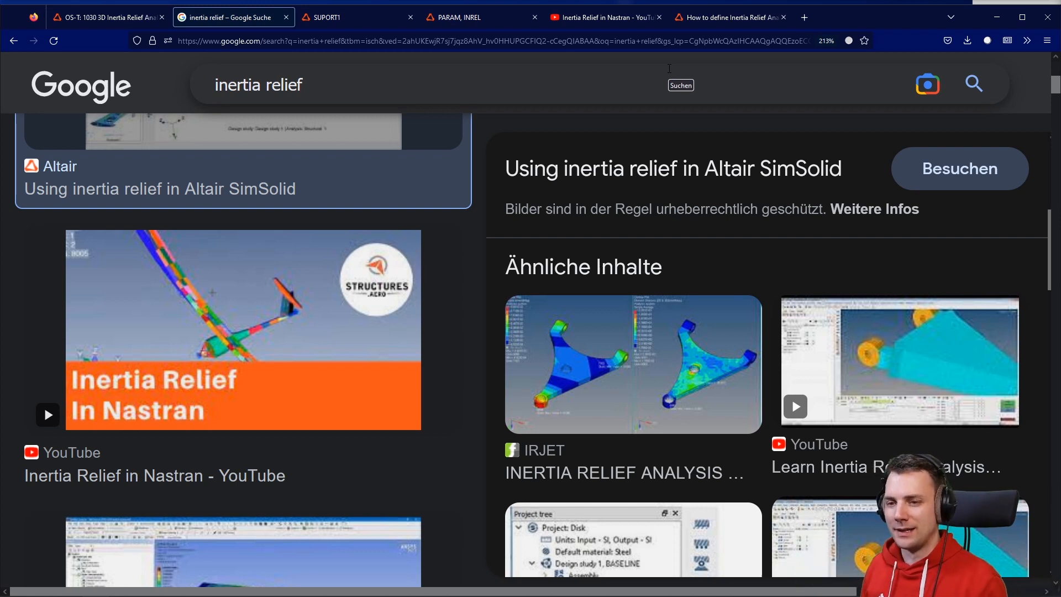
{"action": "scroll", "coordinate": [718, 287], "scroll_direction": "up", "scroll_amount": 5}
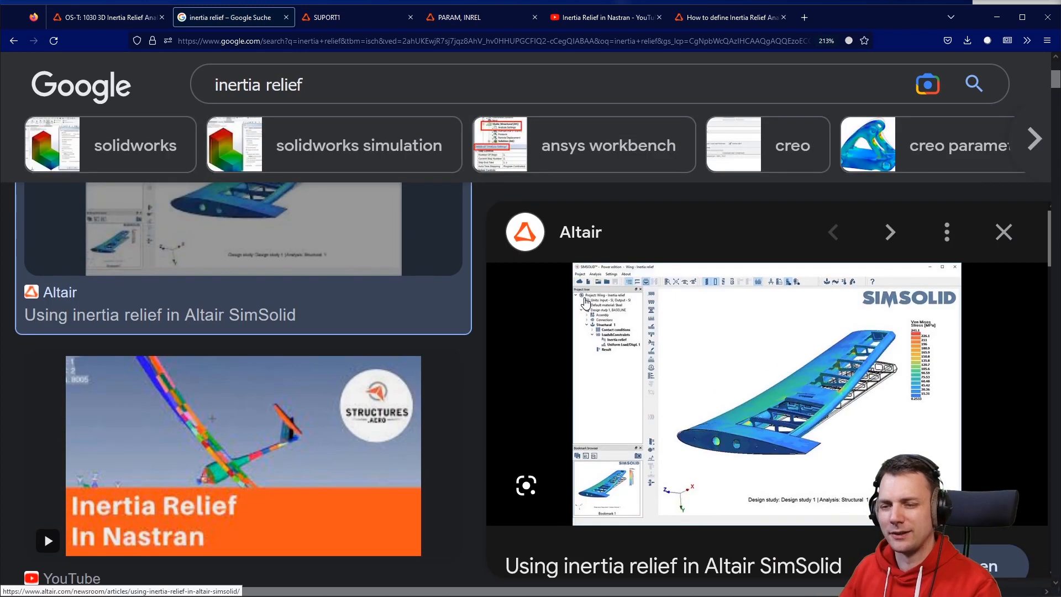
{"action": "scroll", "coordinate": [558, 287], "scroll_direction": "up", "scroll_amount": 2}
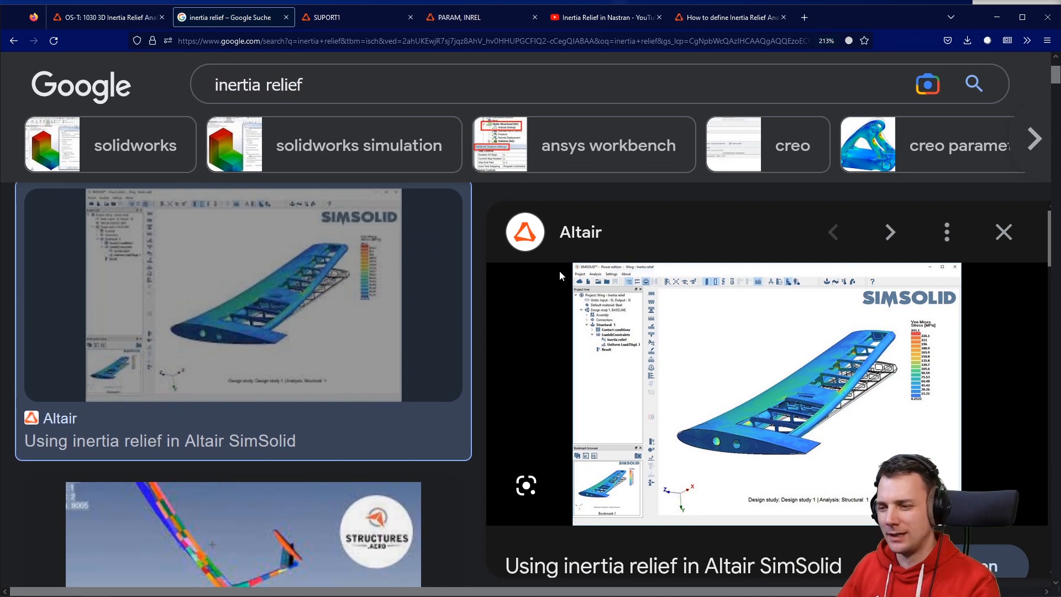
{"action": "scroll", "coordinate": [657, 328], "scroll_direction": "up", "scroll_amount": 2}
{"action": "scroll", "coordinate": [596, 348], "scroll_direction": "down", "scroll_amount": 3}
{"action": "scroll", "coordinate": [580, 354], "scroll_direction": "up", "scroll_amount": 3}
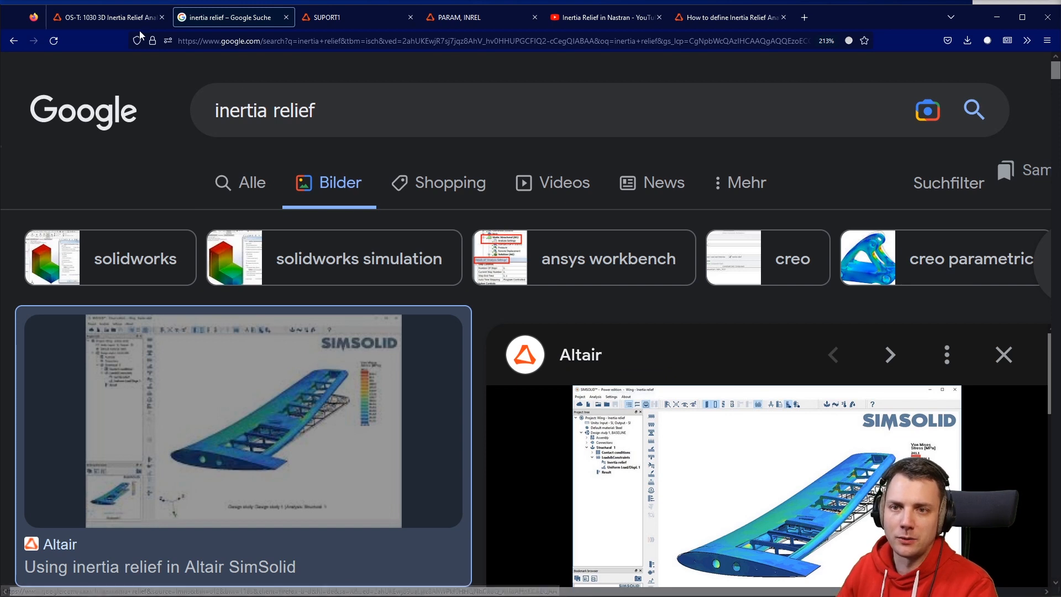
Switch to the HyperMesh session and orbit the control arm mesh to inspect it from several angles.
{"action": "left_click", "coordinate": [108, 17]}
{"action": "left_click", "coordinate": [602, 231]}
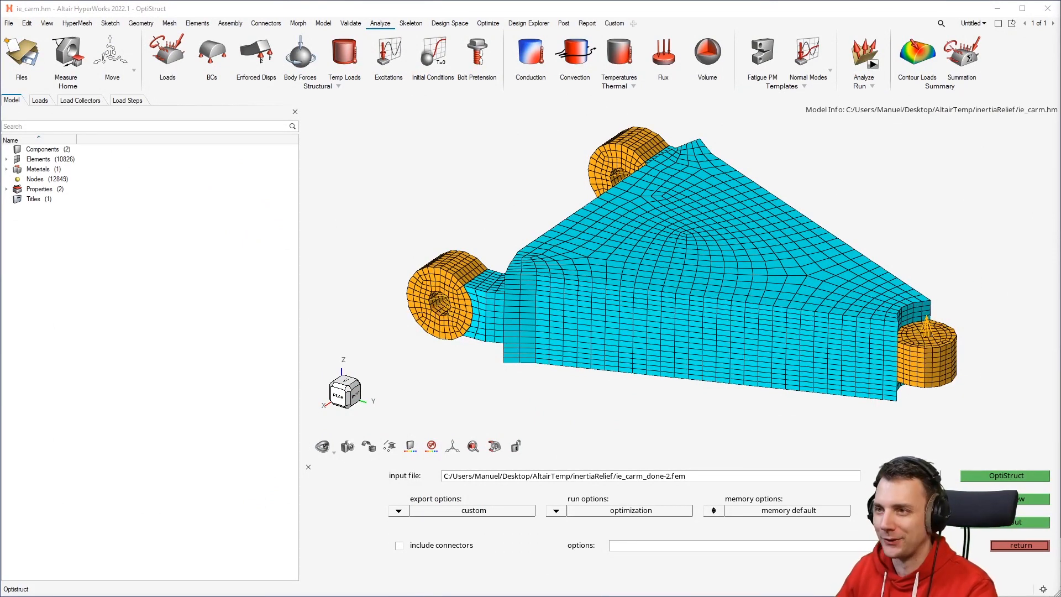
{"action": "middle_click_drag", "start_coordinate": [701, 326], "coordinate": [765, 305]}
{"action": "right_click_drag", "start_coordinate": [767, 305], "coordinate": [699, 293]}
{"action": "middle_click_drag", "start_coordinate": [700, 293], "coordinate": [741, 275]}
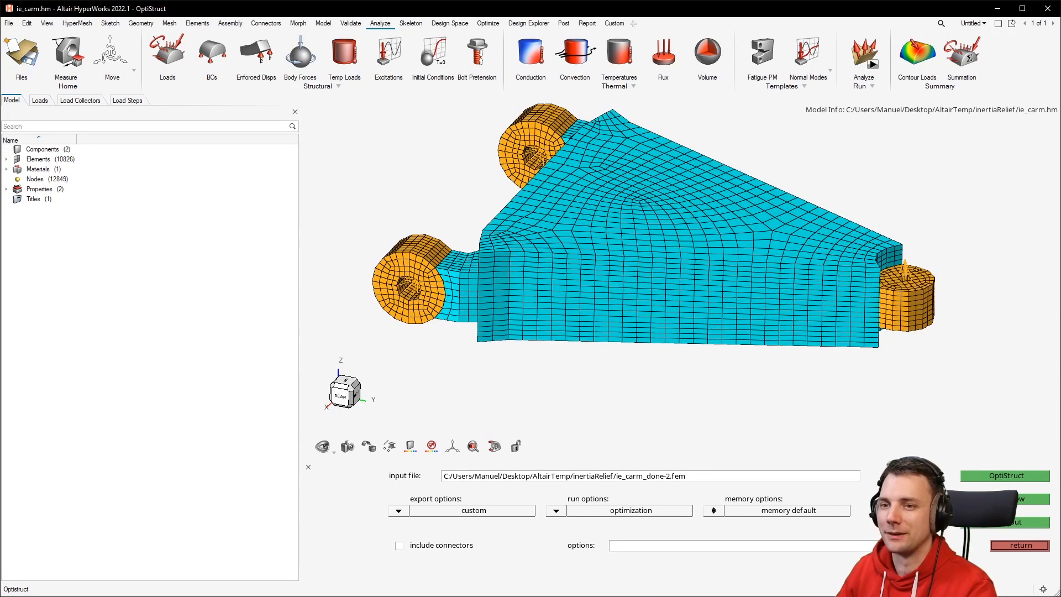
{"action": "middle_click_drag", "start_coordinate": [651, 359], "coordinate": [685, 281]}
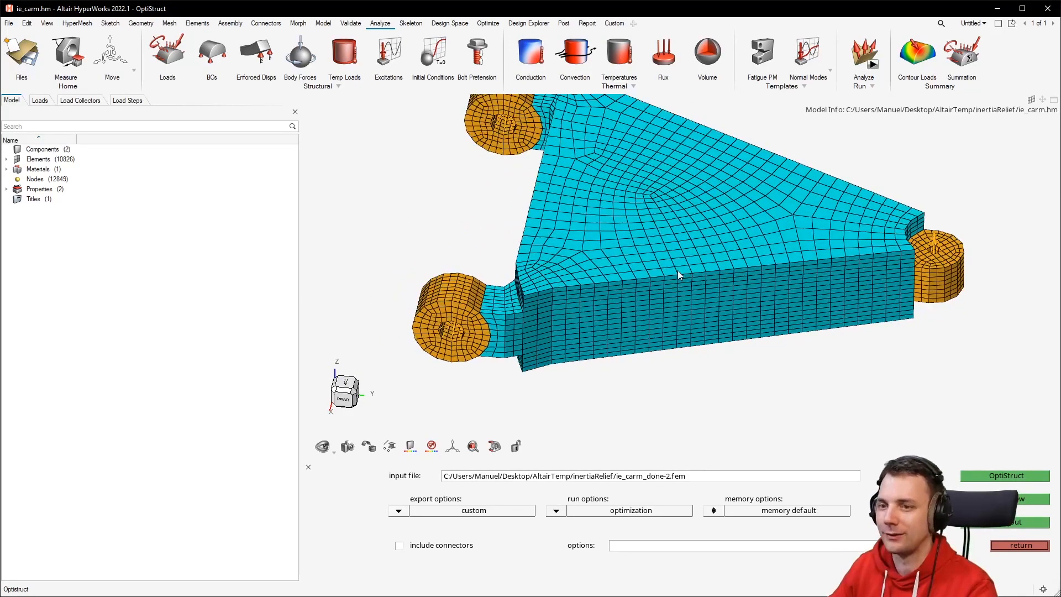
{"action": "middle_click_drag", "start_coordinate": [721, 196], "coordinate": [672, 221]}
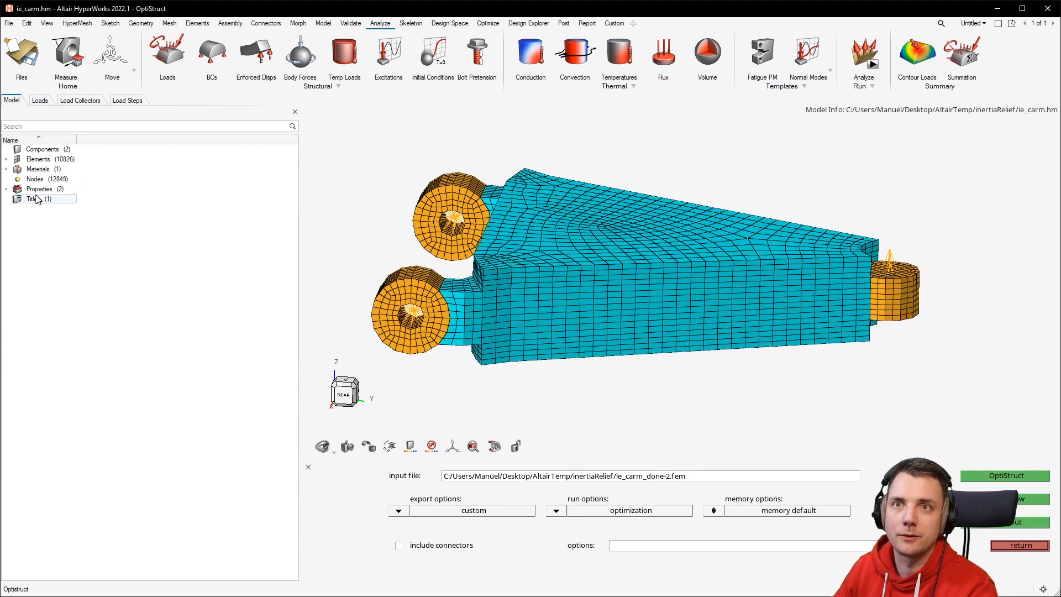
Create a new load collector named static_loads from the model browser.
{"action": "left_click", "coordinate": [6, 188]}
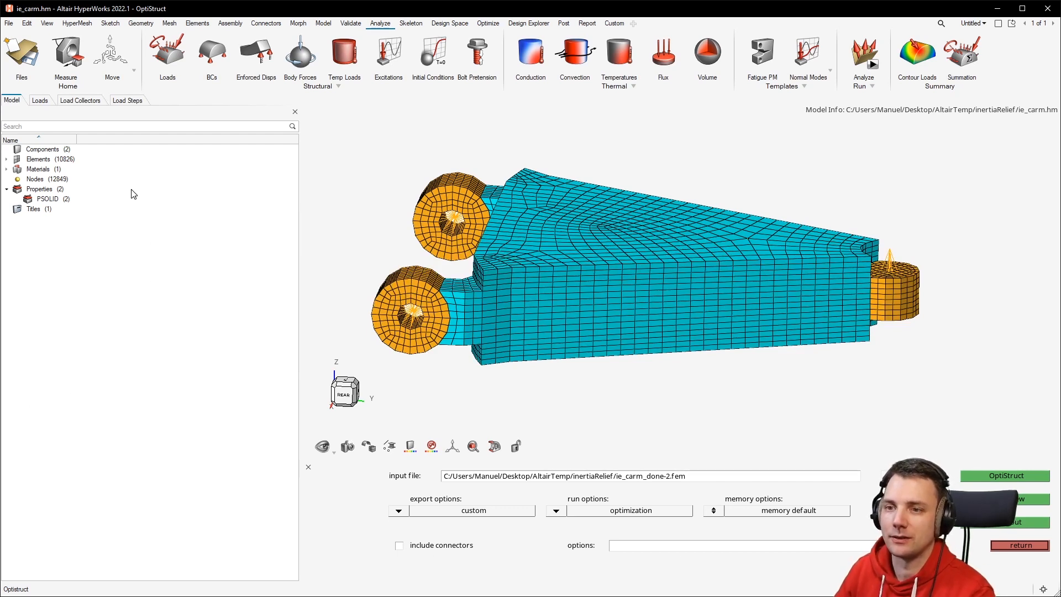
{"action": "right_click", "coordinate": [160, 242]}
{"action": "mouse_move", "coordinate": [207, 249]}
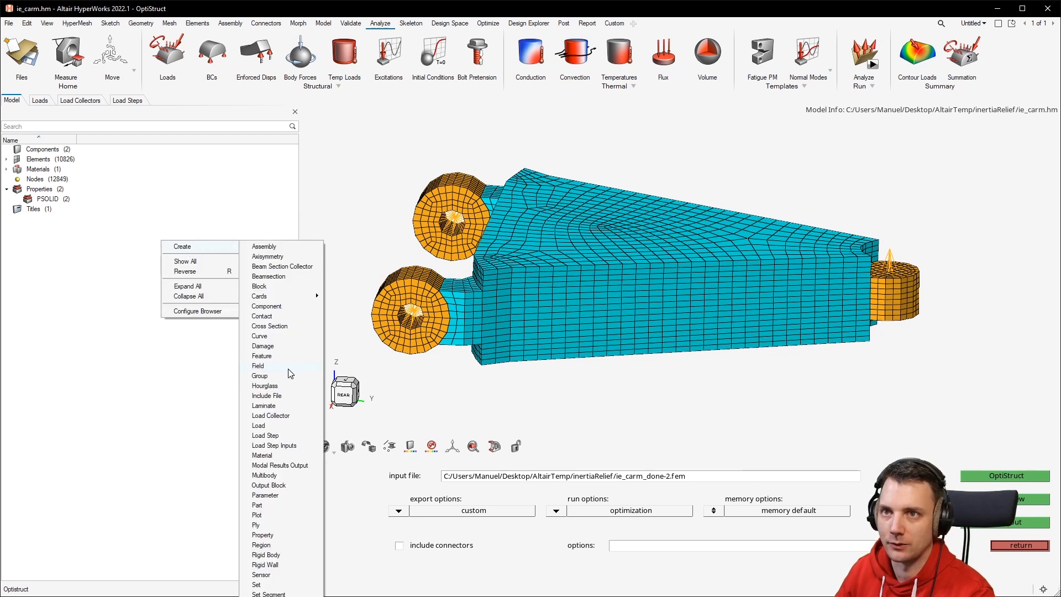
{"action": "left_click", "coordinate": [288, 418]}
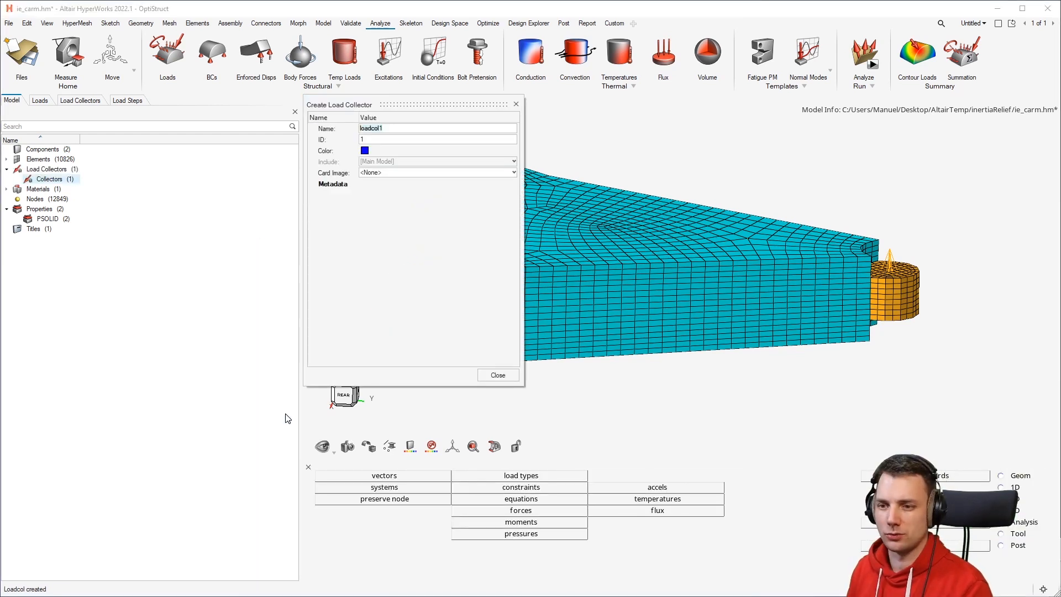
{"action": "type", "text": "static"}
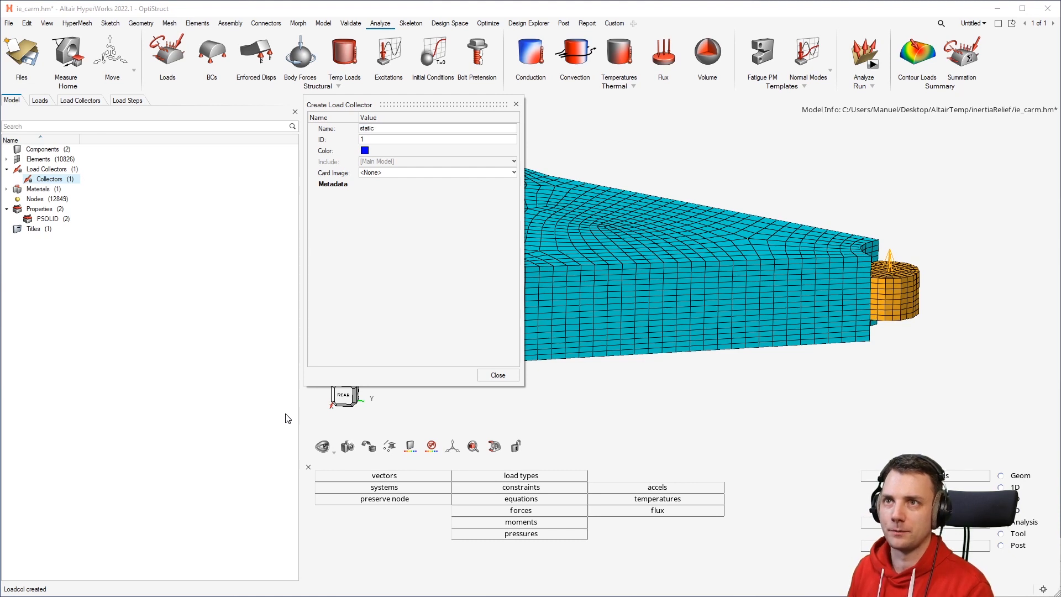
{"action": "key", "text": "Return"}
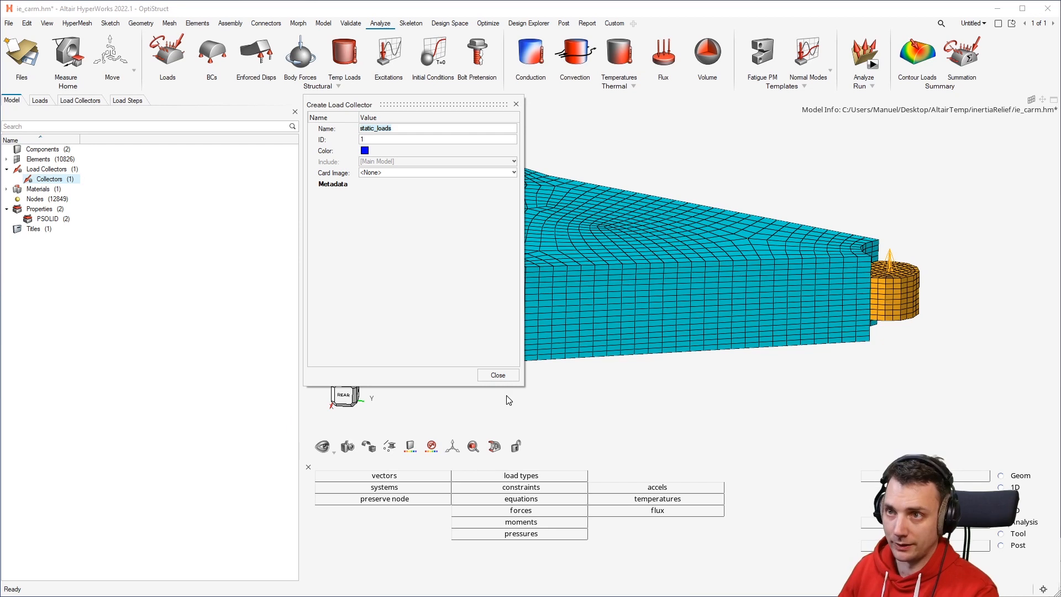
{"action": "left_click", "coordinate": [499, 375]}
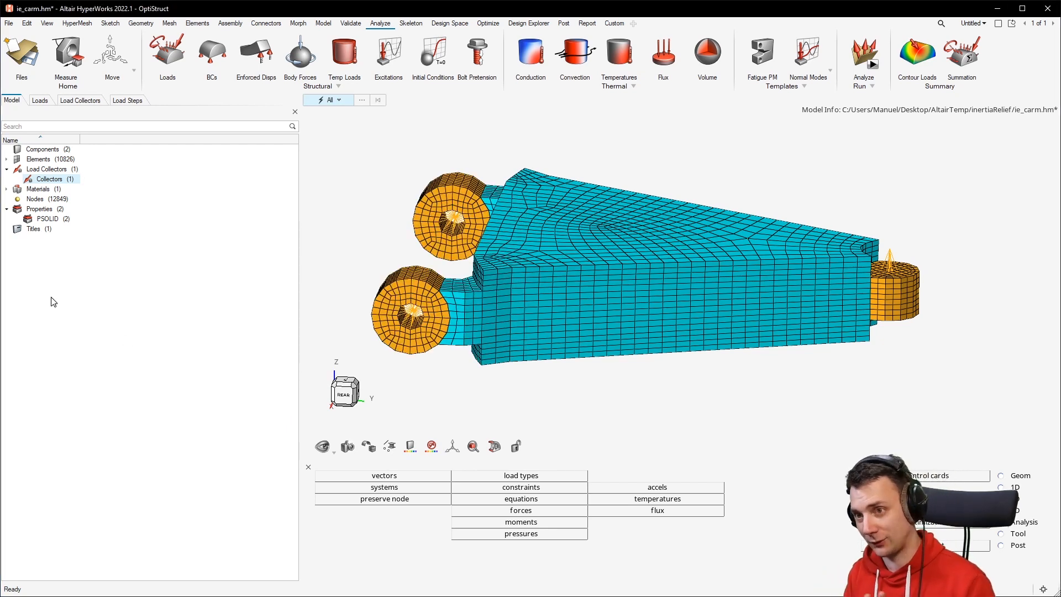
Create a second load collector named spcs.
{"action": "right_click", "coordinate": [71, 282]}
{"action": "left_click", "coordinate": [102, 284]}
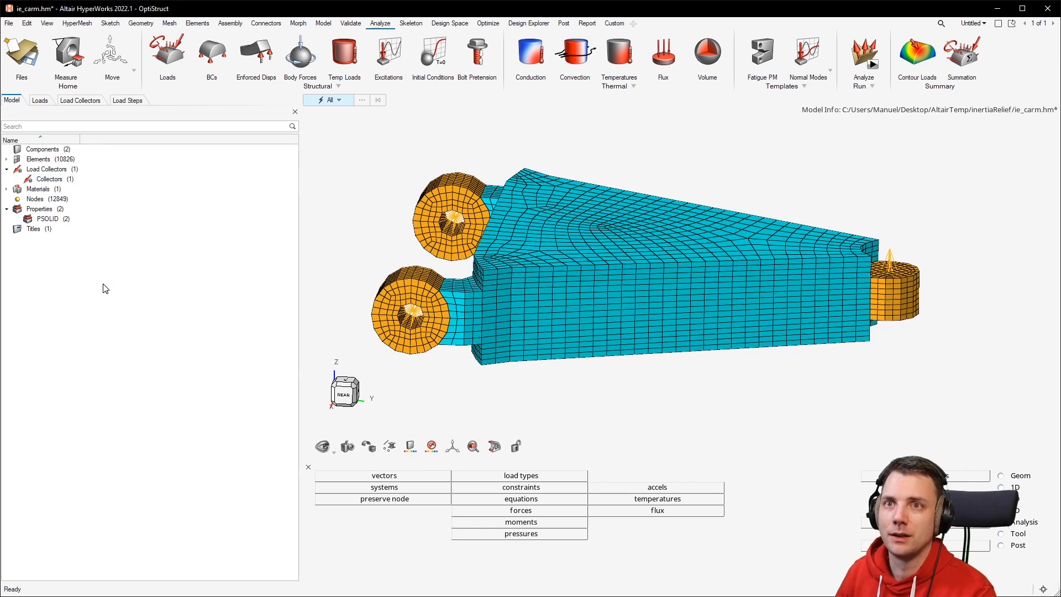
{"action": "right_click", "coordinate": [103, 270]}
{"action": "mouse_move", "coordinate": [123, 278]}
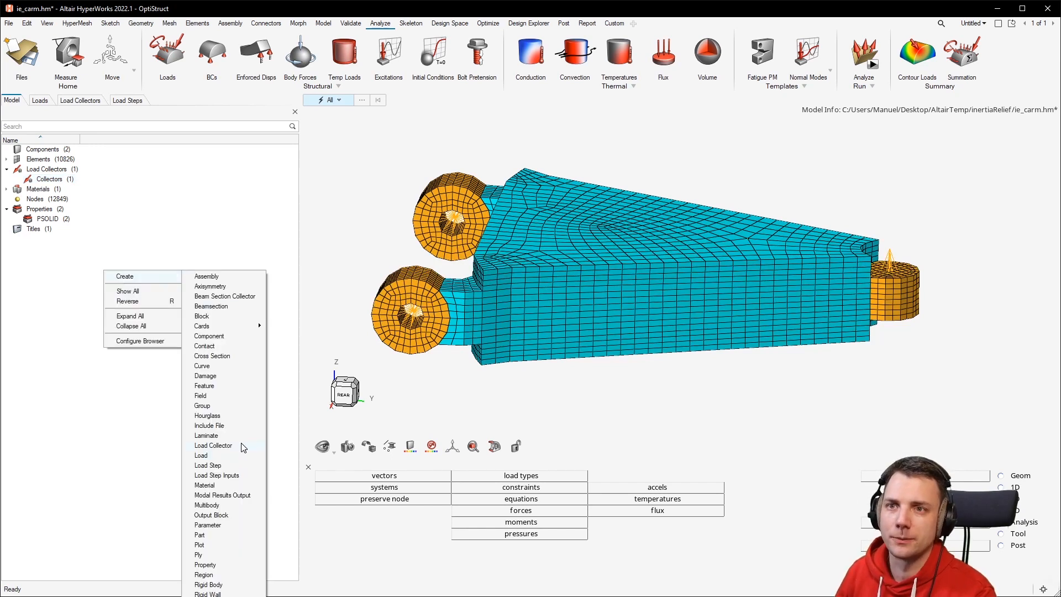
{"action": "left_click", "coordinate": [241, 445]}
{"action": "type", "text": "spcs"}
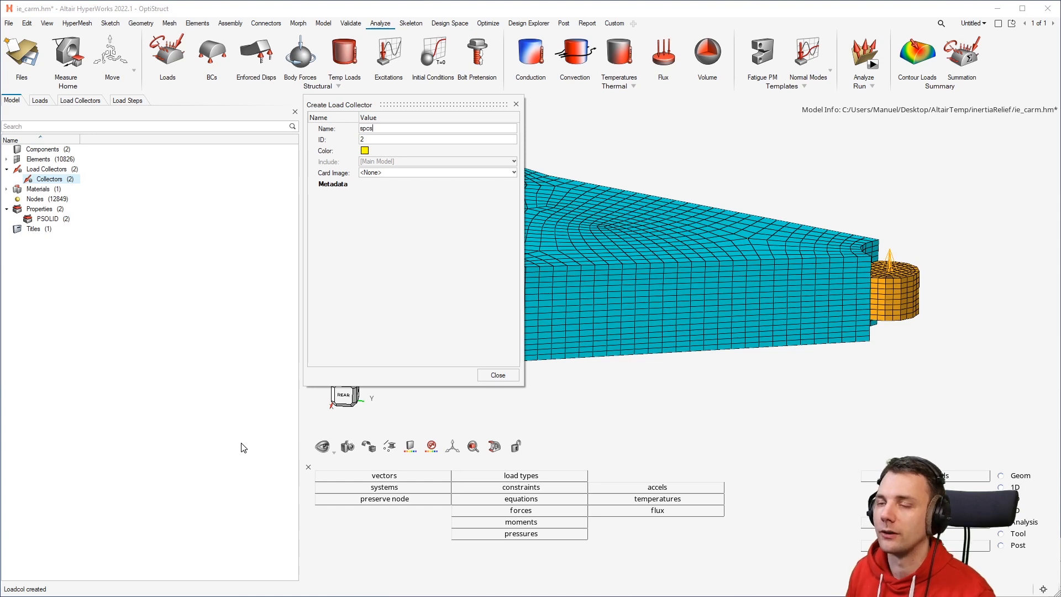
{"action": "left_click", "coordinate": [493, 377]}
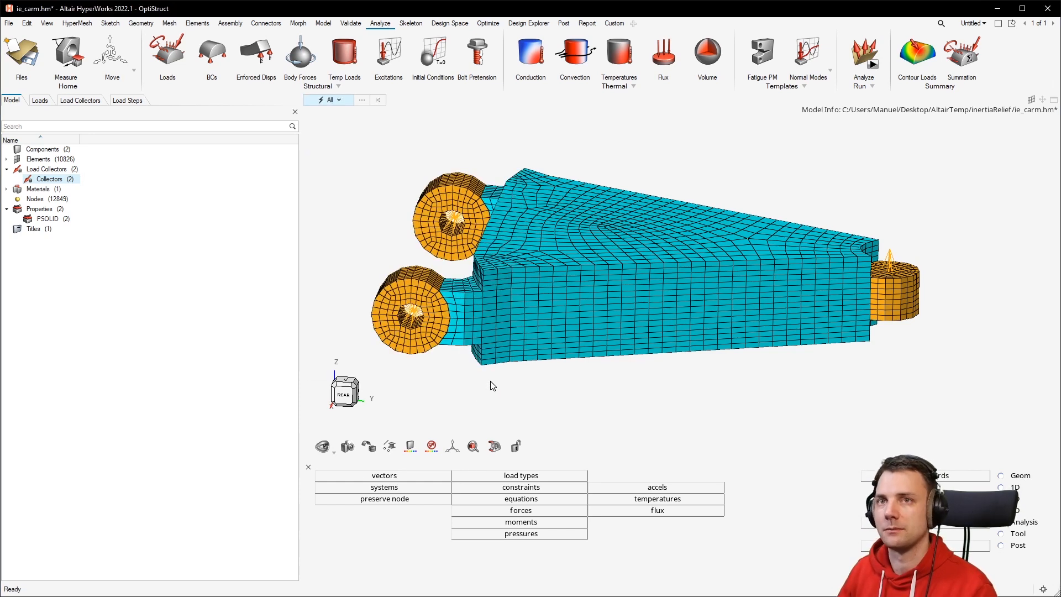
Switch to the load collectors list and open the Inertia Relief boundary condition panel with load type SUPORT1.
{"action": "double_click", "coordinate": [64, 171]}
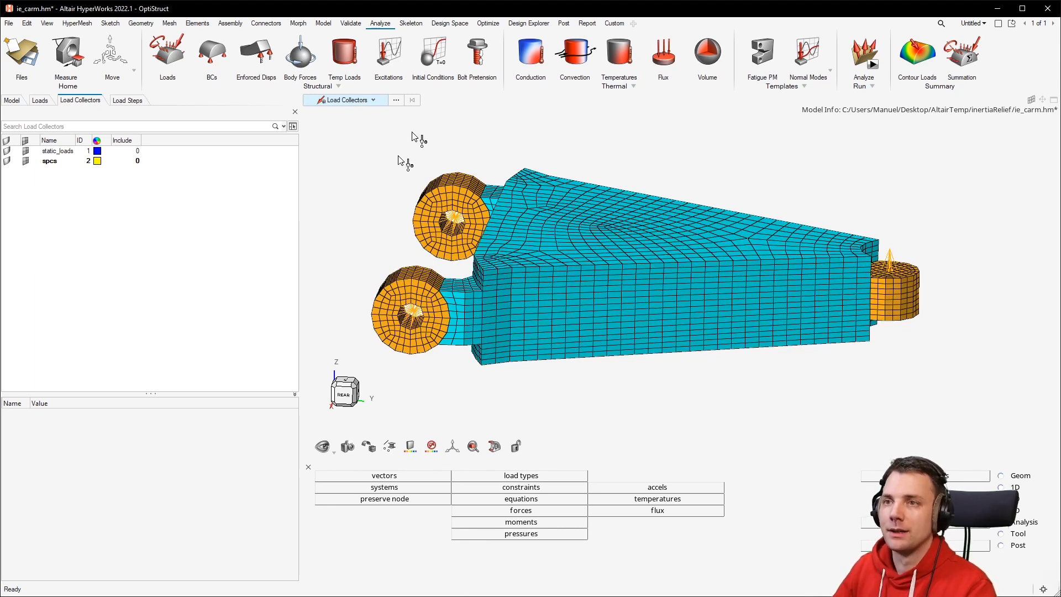
{"action": "left_click", "coordinate": [211, 53]}
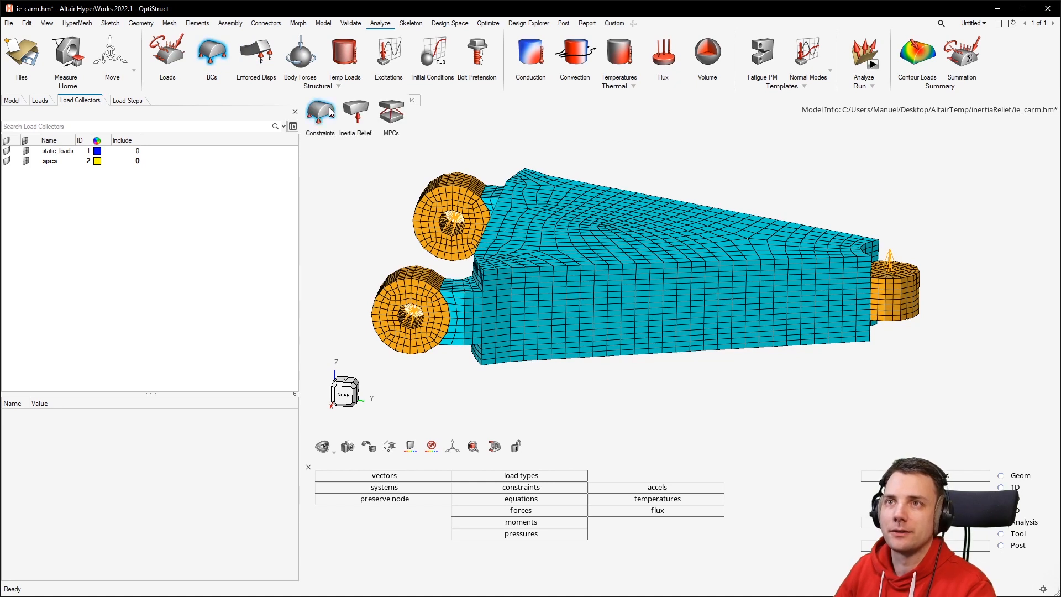
{"action": "left_click", "coordinate": [364, 109]}
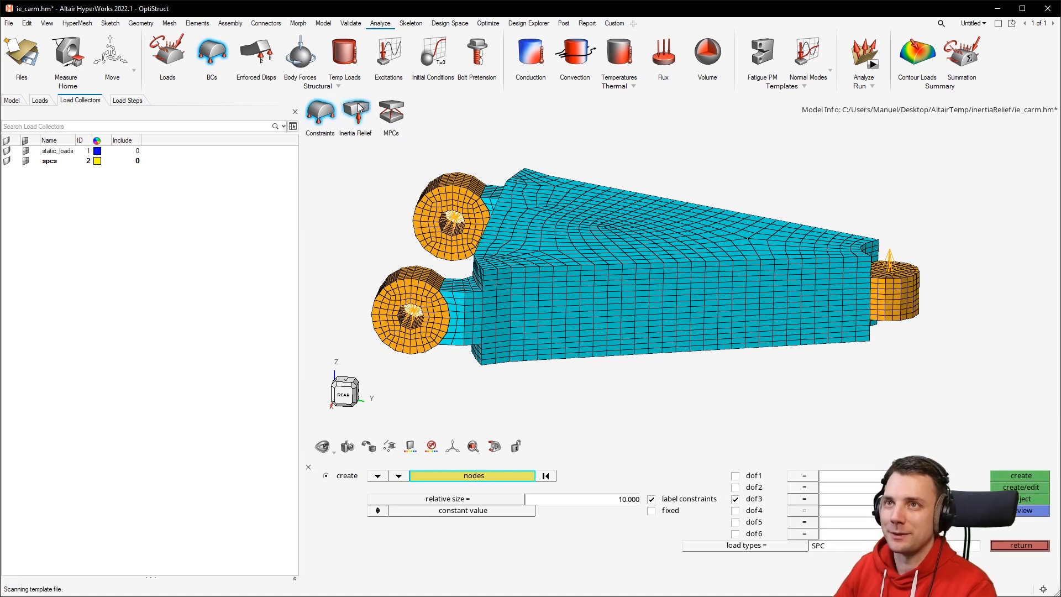
{"action": "left_click", "coordinate": [358, 108]}
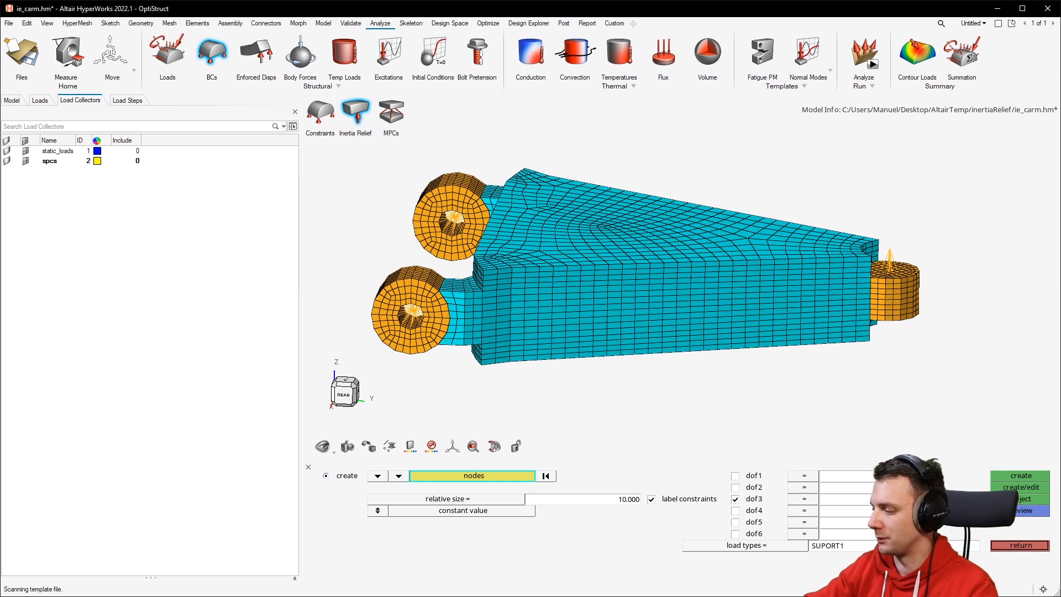
{"action": "left_click", "coordinate": [842, 332]}
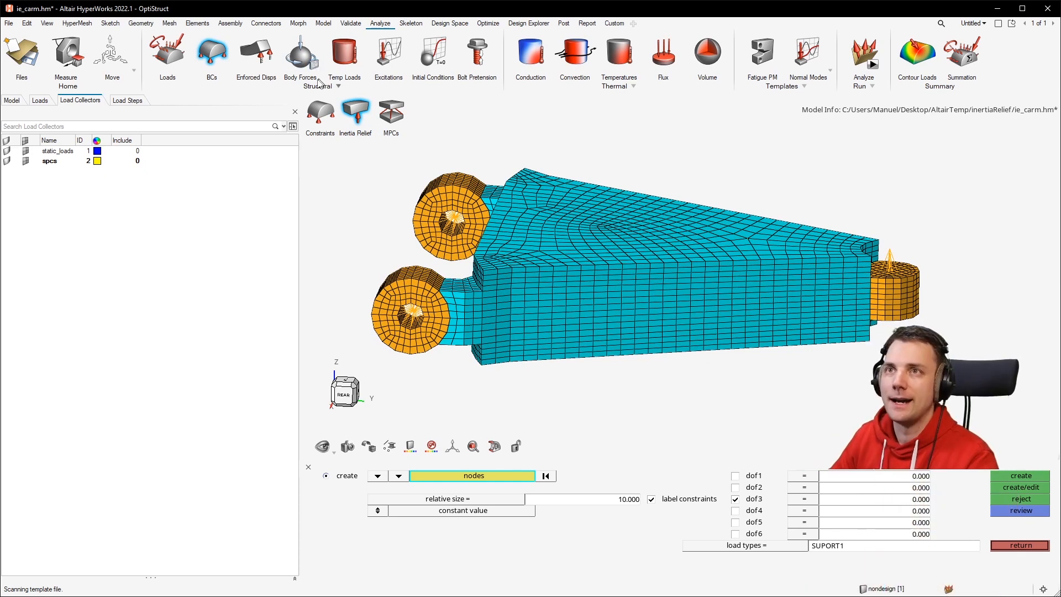
{"action": "left_click", "coordinate": [320, 112]}
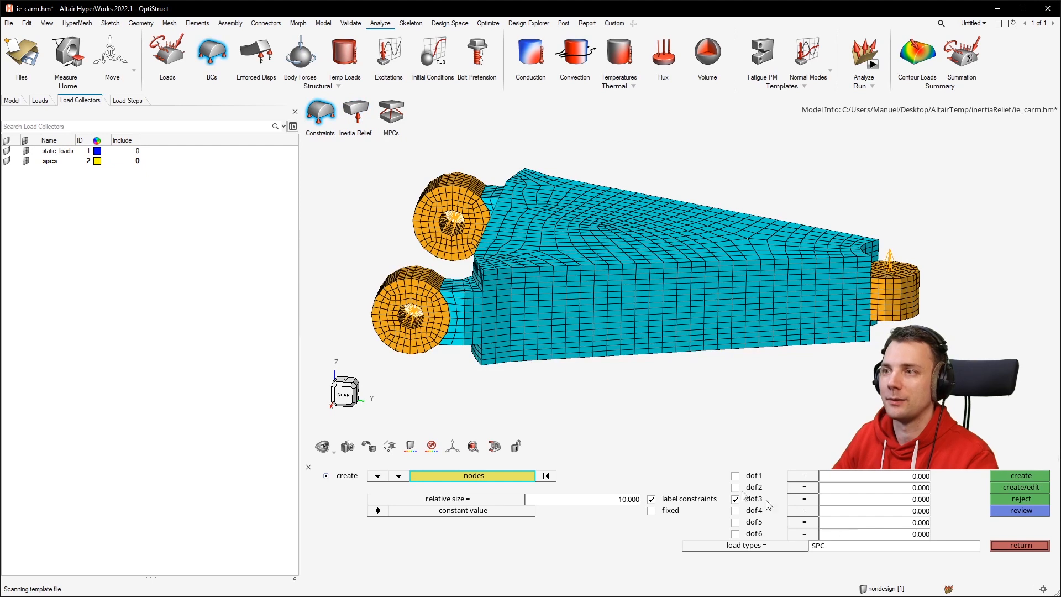
{"action": "left_click", "coordinate": [355, 112]}
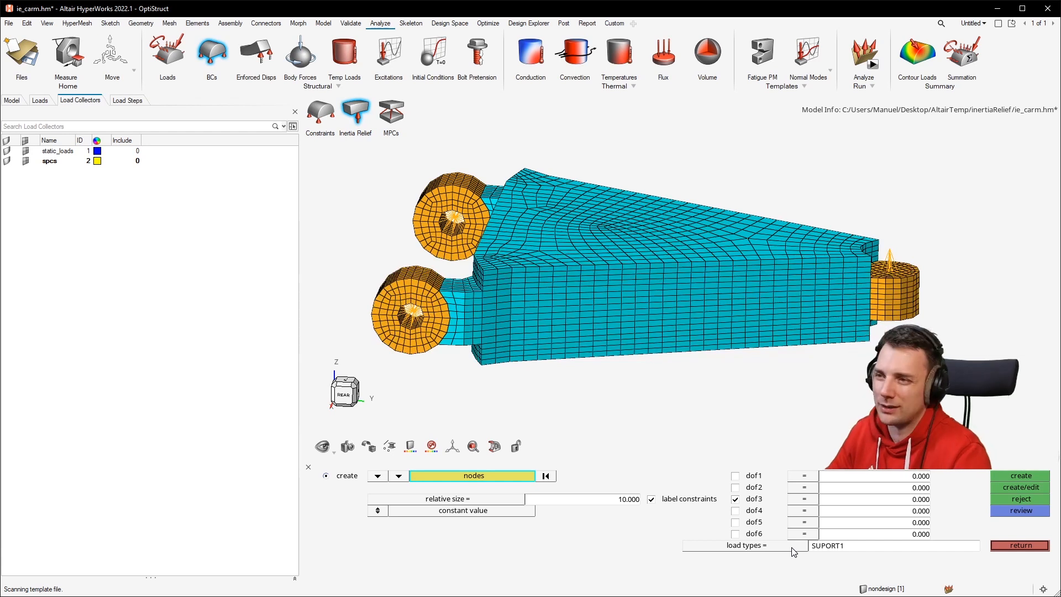
Read the SUPORT1 bulk data entry documentation in the OptiStruct help, then return to HyperMesh.
{"action": "scroll", "coordinate": [420, 321], "scroll_direction": "up", "scroll_amount": 5}
{"action": "scroll", "coordinate": [373, 286], "scroll_direction": "down", "scroll_amount": 3}
{"action": "scroll", "coordinate": [387, 287], "scroll_direction": "up", "scroll_amount": 4}
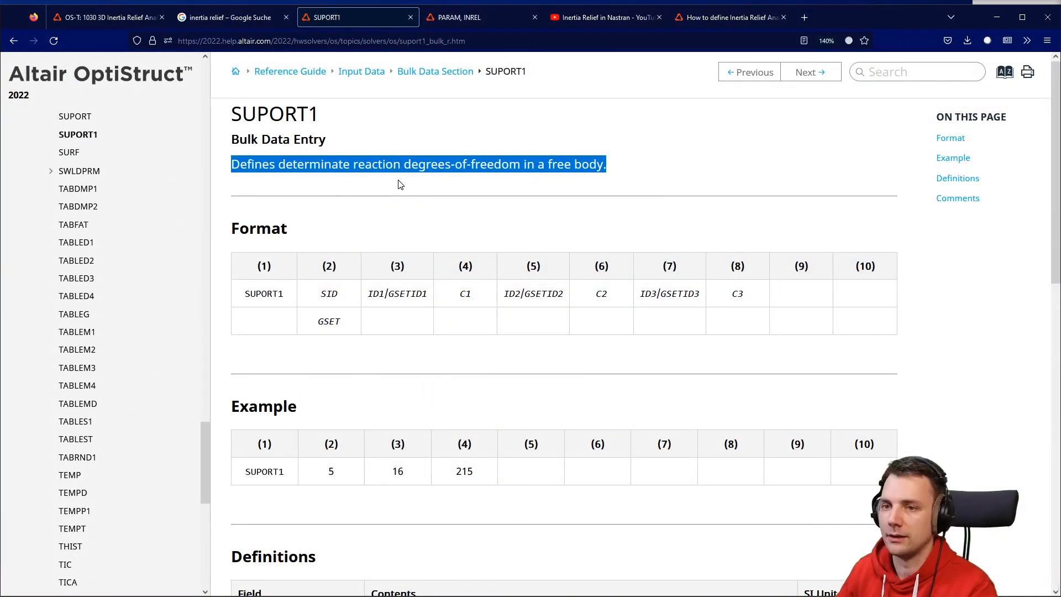
{"action": "left_click", "coordinate": [385, 191]}
{"action": "left_click_drag", "start_coordinate": [267, 170], "coordinate": [359, 169]}
{"action": "left_click", "coordinate": [342, 181]}
{"action": "left_click", "coordinate": [418, 174]}
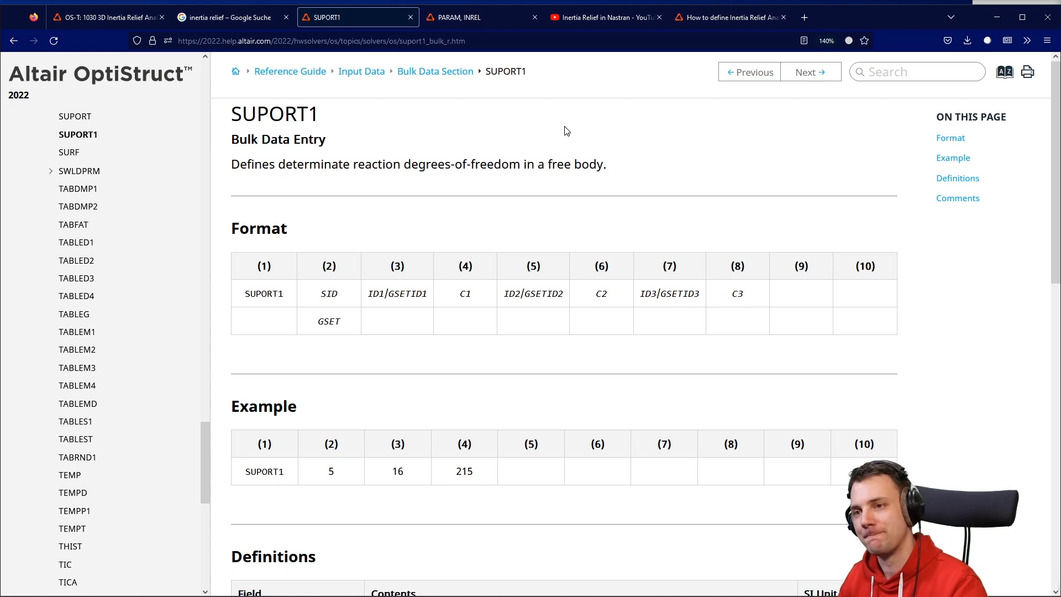
{"action": "key", "text": "alt+Tab"}
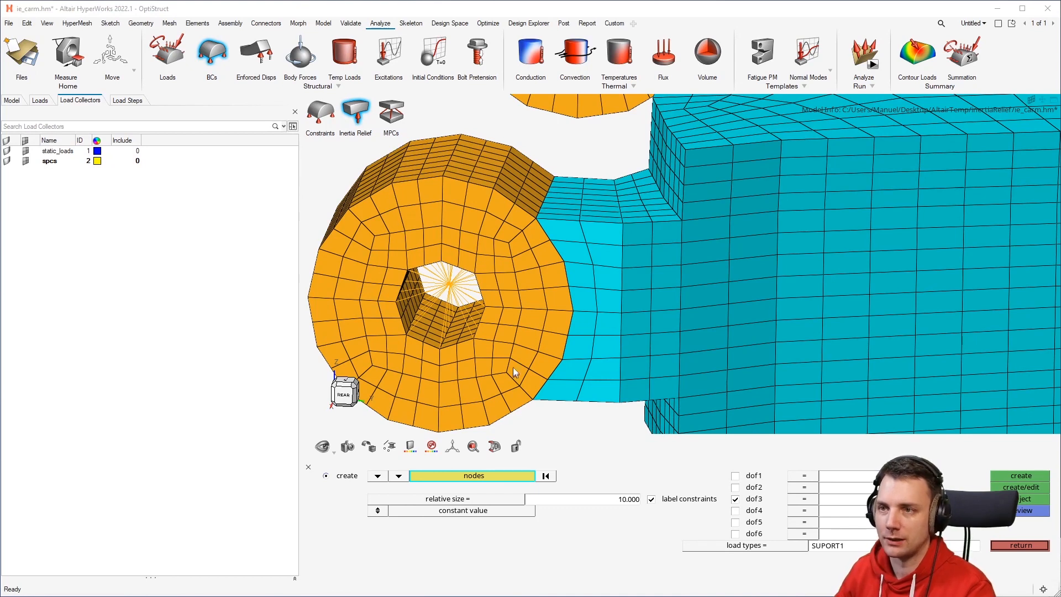
Create a SUPORT1 inertia relief constraint on the lower hub's center node with dof1, dof2 and dof3 checked.
{"action": "left_click", "coordinate": [628, 421]}
{"action": "scroll", "coordinate": [631, 411], "scroll_direction": "up", "scroll_amount": 5}
{"action": "scroll", "coordinate": [636, 415], "scroll_direction": "down", "scroll_amount": 5}
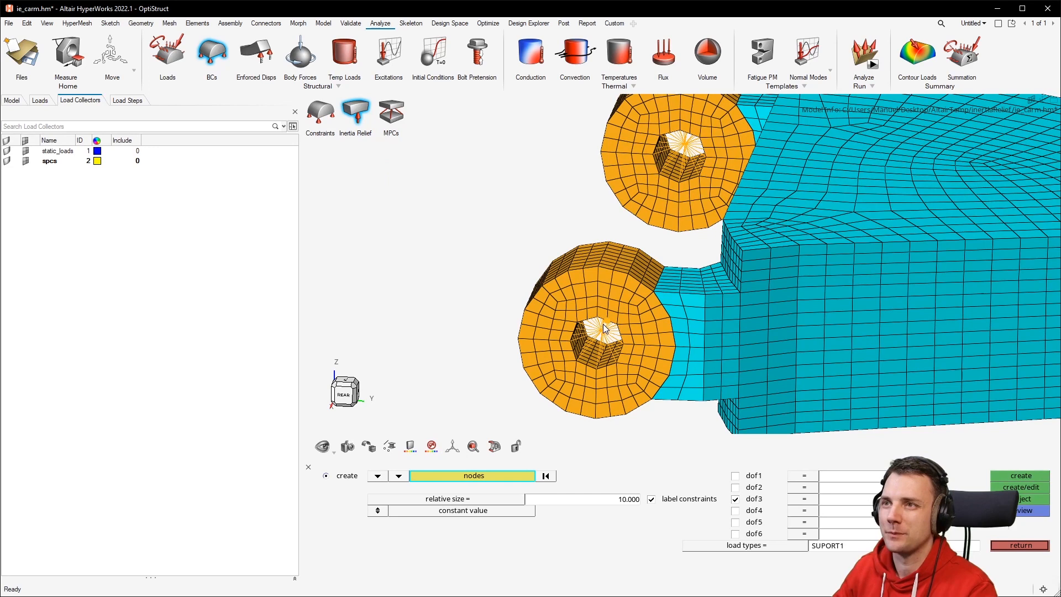
{"action": "scroll", "coordinate": [820, 320], "scroll_direction": "down", "scroll_amount": 6}
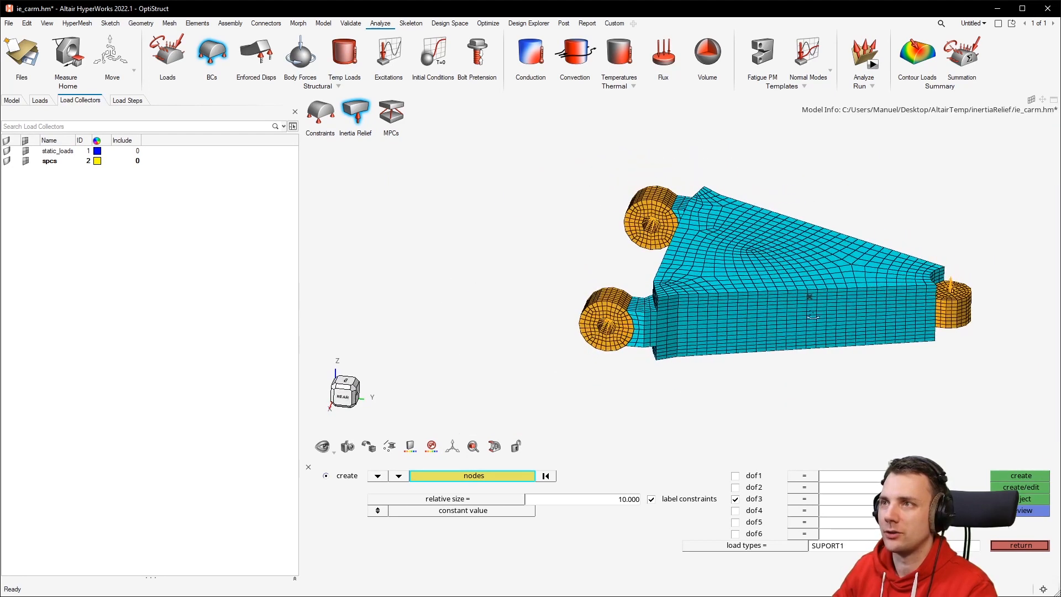
{"action": "scroll", "coordinate": [662, 248], "scroll_direction": "up", "scroll_amount": 2}
{"action": "scroll", "coordinate": [608, 353], "scroll_direction": "up", "scroll_amount": 2}
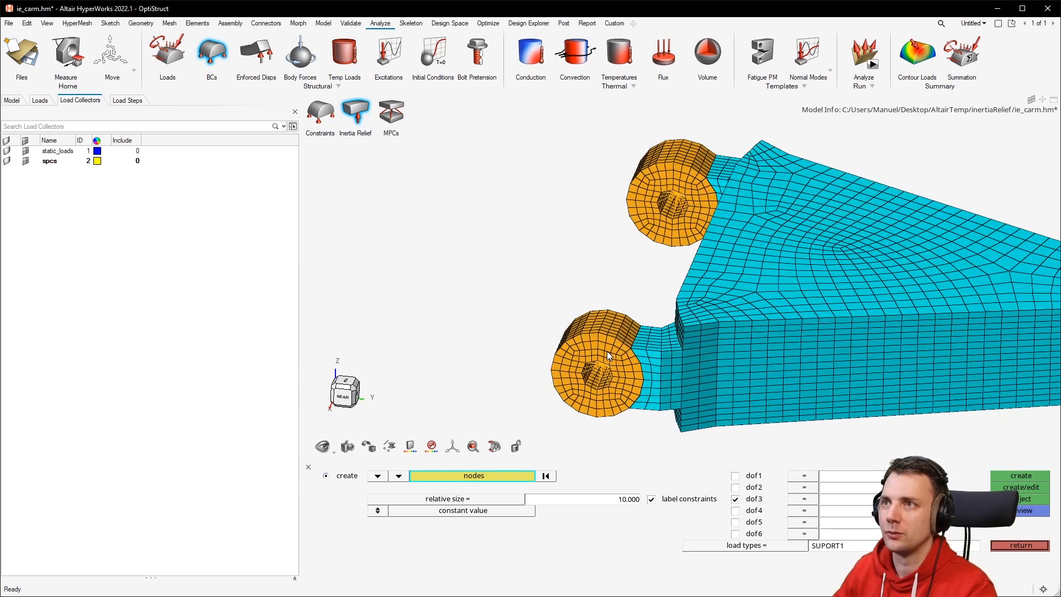
{"action": "scroll", "coordinate": [703, 140], "scroll_direction": "down", "scroll_amount": 3}
{"action": "middle_click_drag", "start_coordinate": [677, 256], "coordinate": [645, 205]}
{"action": "scroll", "coordinate": [662, 233], "scroll_direction": "down", "scroll_amount": 1}
{"action": "scroll", "coordinate": [658, 285], "scroll_direction": "up", "scroll_amount": 2}
{"action": "scroll", "coordinate": [643, 221], "scroll_direction": "up", "scroll_amount": 5}
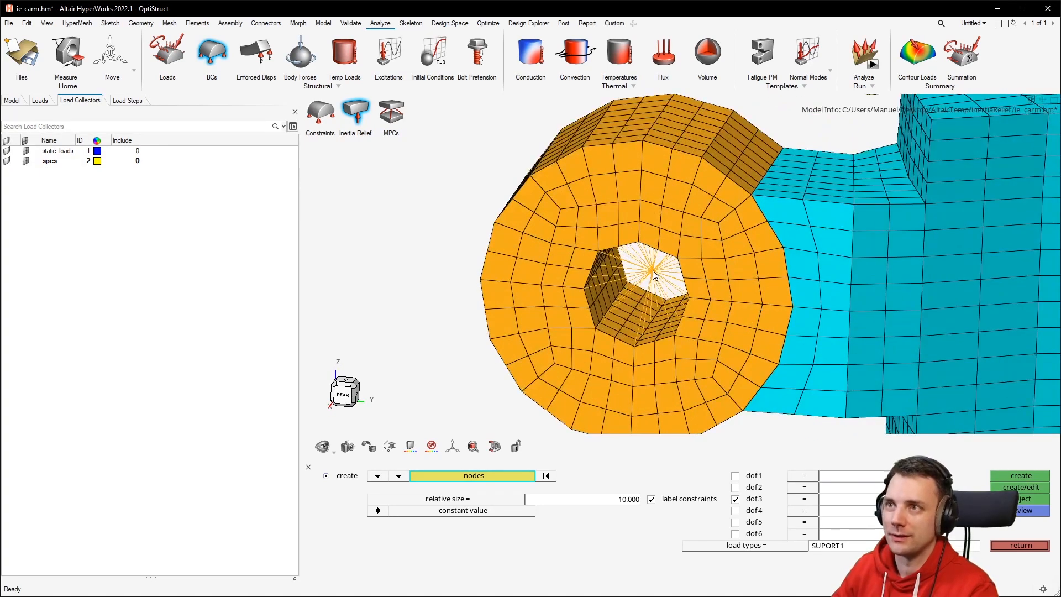
{"action": "scroll", "coordinate": [617, 343], "scroll_direction": "up", "scroll_amount": 1}
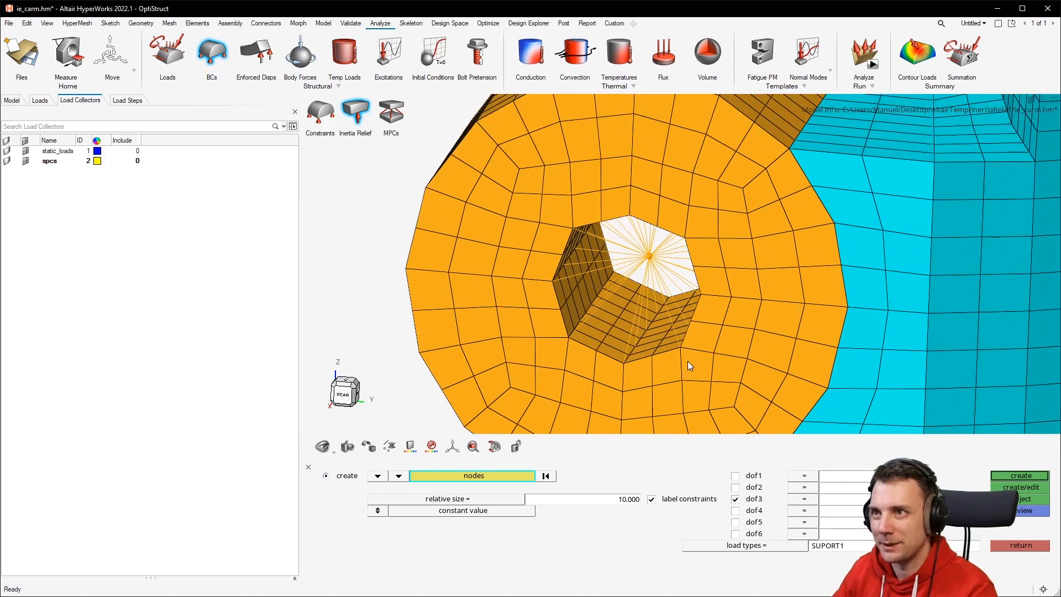
{"action": "scroll", "coordinate": [687, 360], "scroll_direction": "up", "scroll_amount": 3}
{"action": "scroll", "coordinate": [599, 107], "scroll_direction": "down", "scroll_amount": 3}
{"action": "left_click", "coordinate": [735, 475]}
{"action": "left_click", "coordinate": [735, 487]}
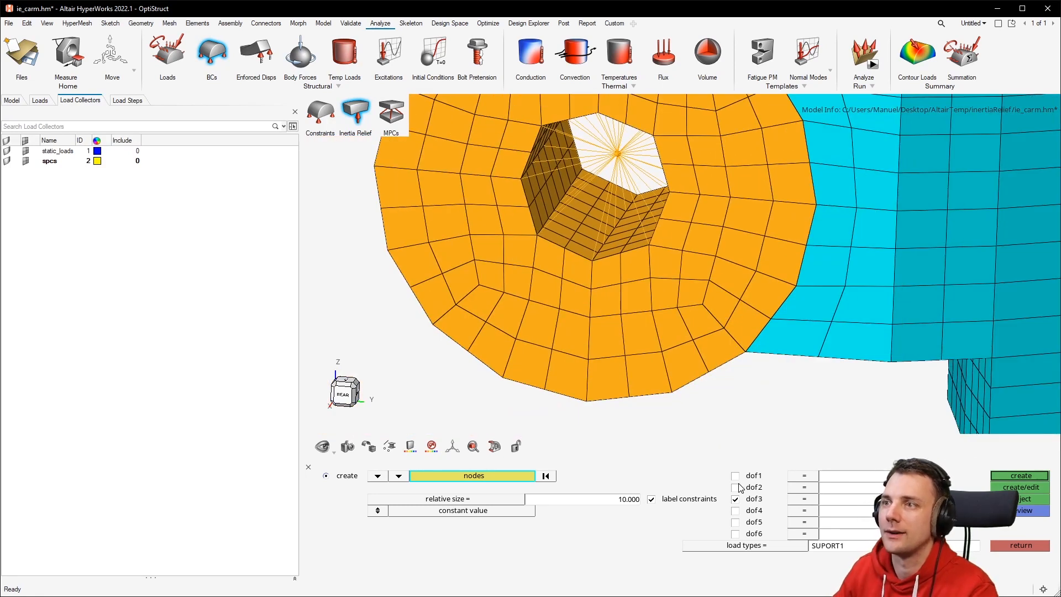
{"action": "left_click", "coordinate": [1019, 478]}
{"action": "scroll", "coordinate": [667, 283], "scroll_direction": "down", "scroll_amount": 3}
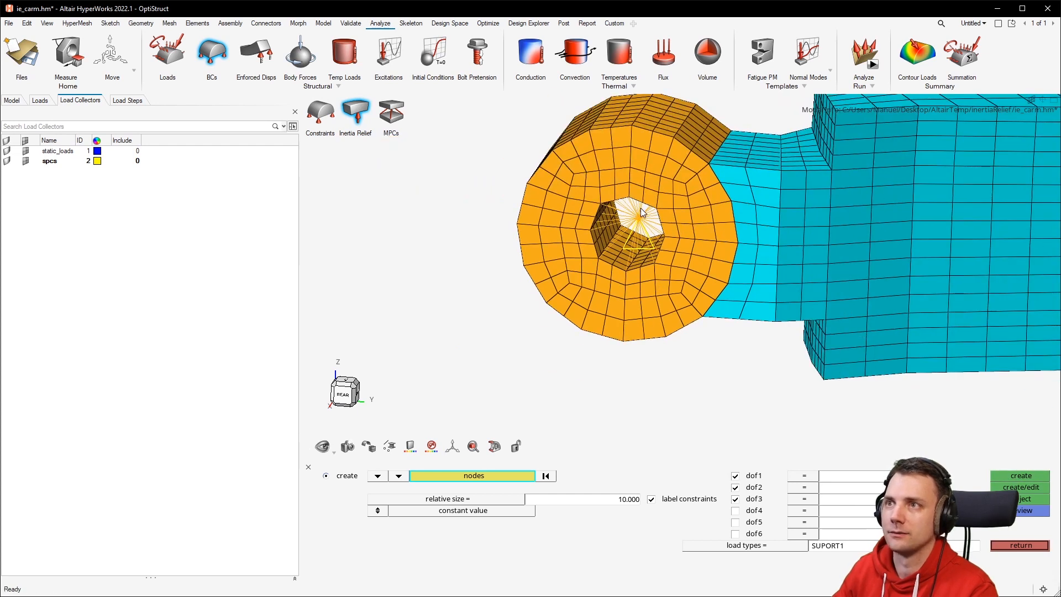
{"action": "scroll", "coordinate": [644, 214], "scroll_direction": "down", "scroll_amount": 1}
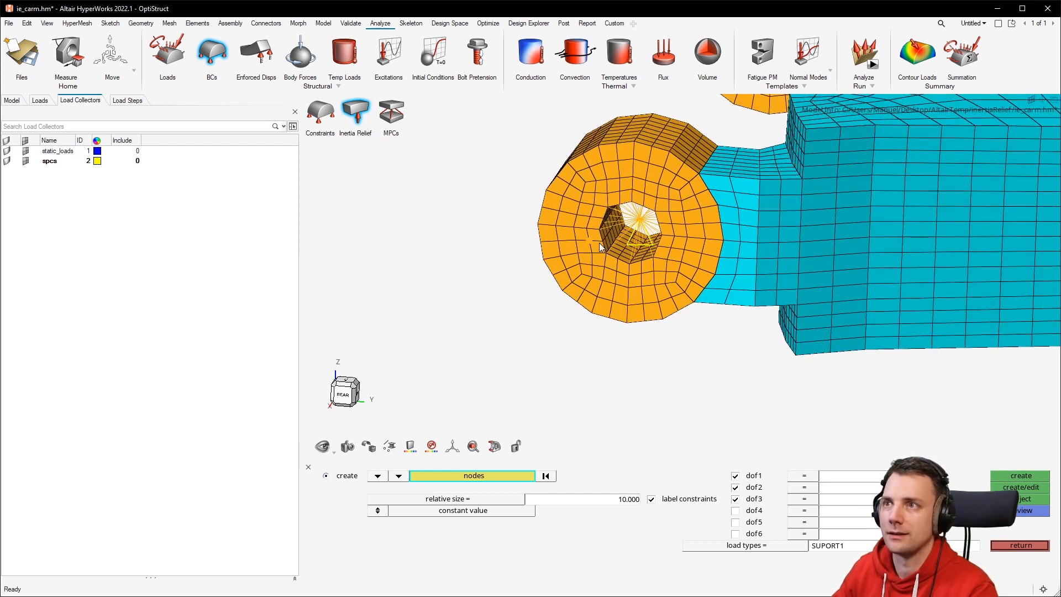
Inspect the lower hub's inertia relief constraint and the whole control arm from several angles.
{"action": "scroll", "coordinate": [667, 304], "scroll_direction": "down", "scroll_amount": 4}
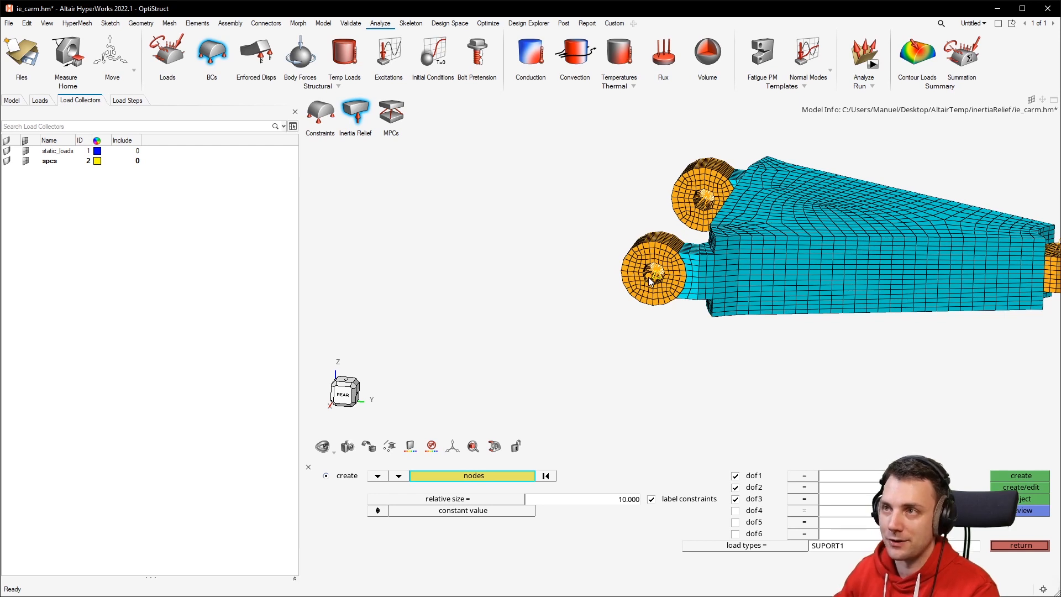
{"action": "scroll", "coordinate": [745, 172], "scroll_direction": "up", "scroll_amount": 5}
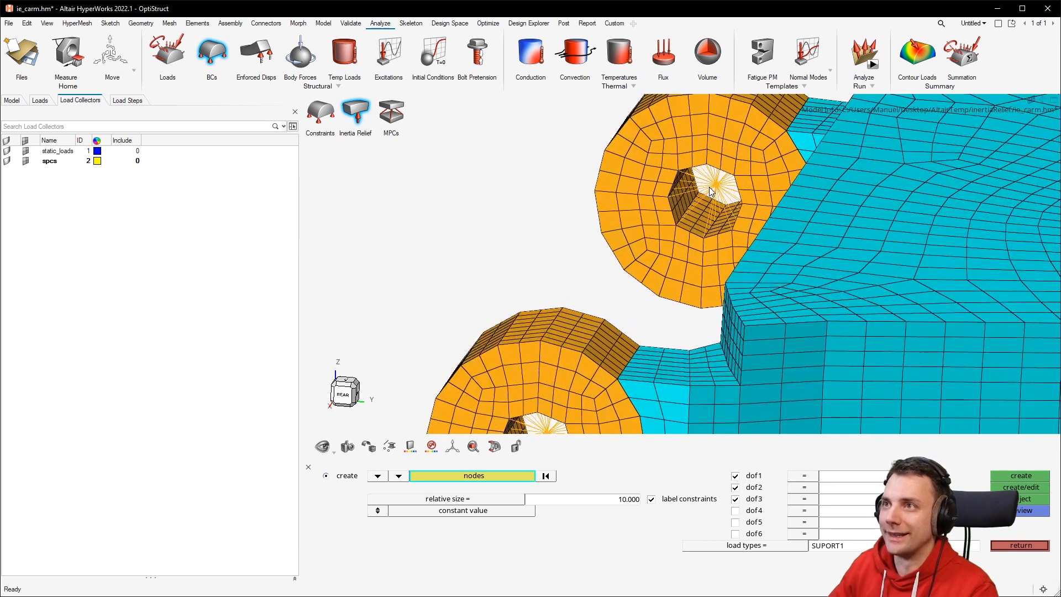
{"action": "scroll", "coordinate": [721, 177], "scroll_direction": "up", "scroll_amount": 4}
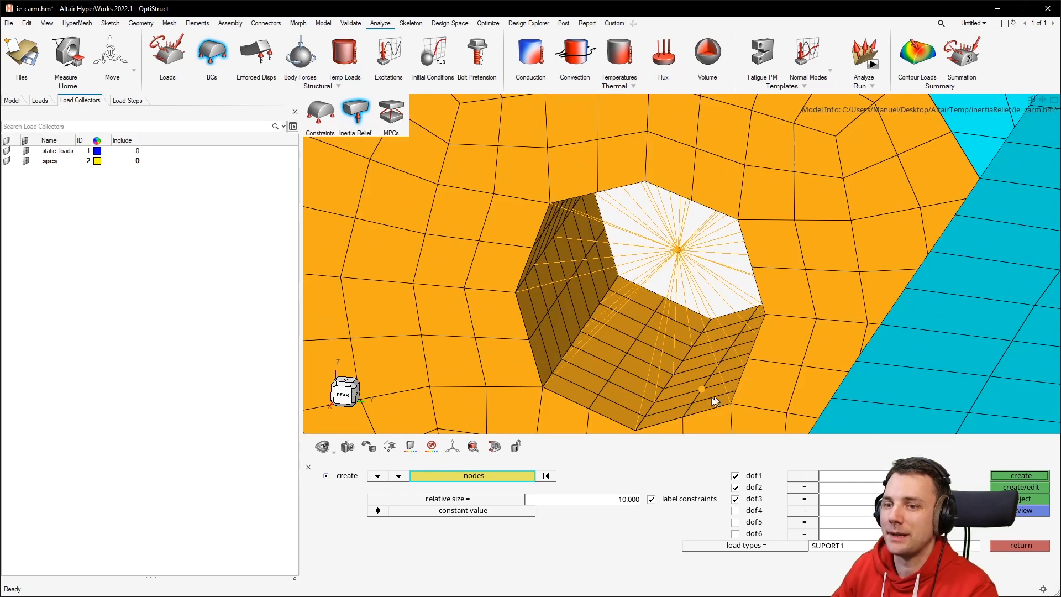
{"action": "scroll", "coordinate": [720, 393], "scroll_direction": "down", "scroll_amount": 5}
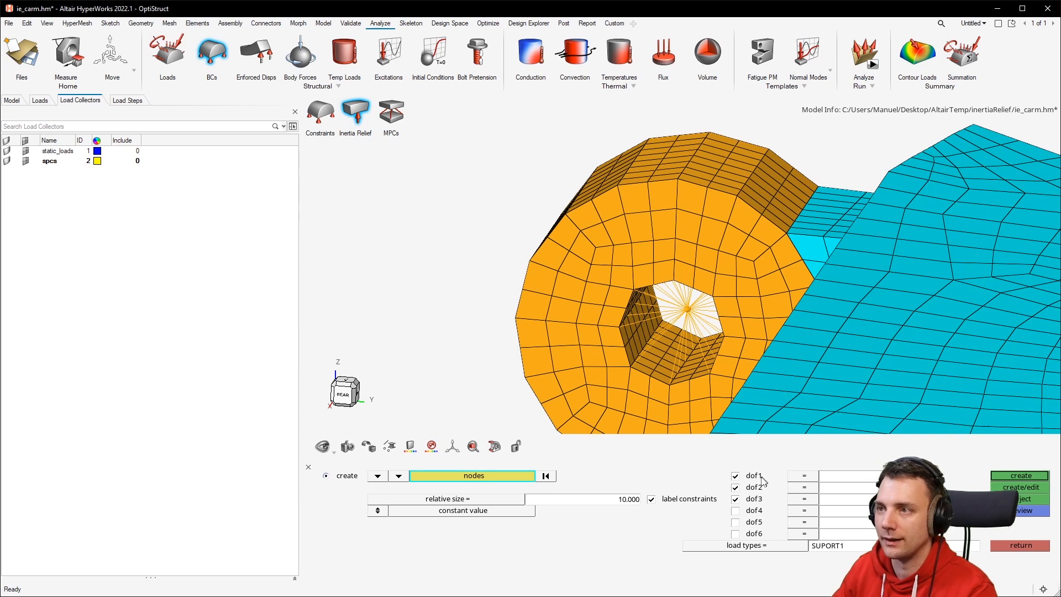
{"action": "scroll", "coordinate": [732, 274], "scroll_direction": "down", "scroll_amount": 8}
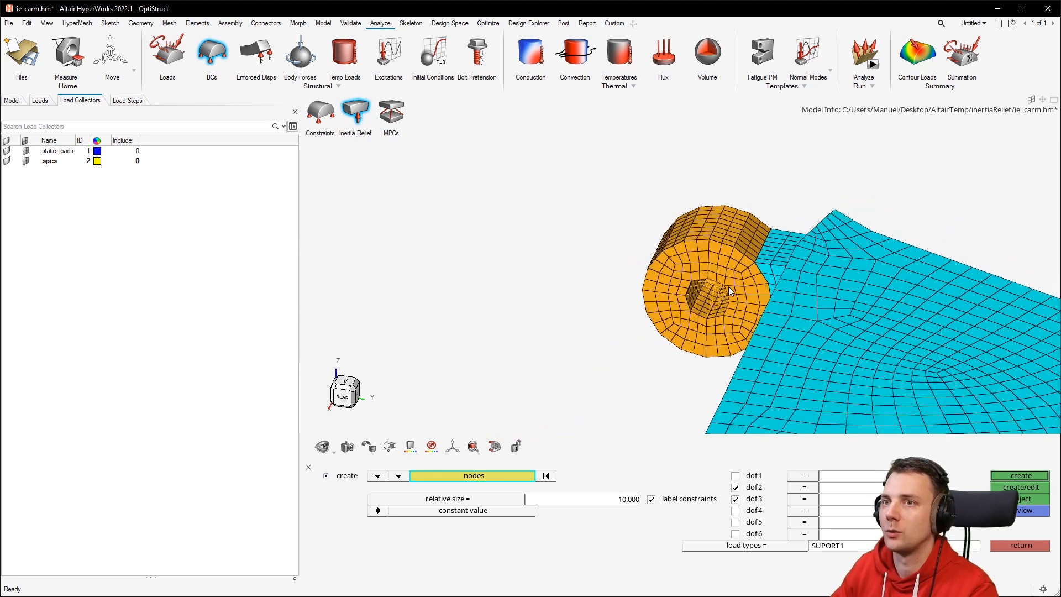
{"action": "middle_click_drag", "start_coordinate": [728, 288], "coordinate": [735, 308]}
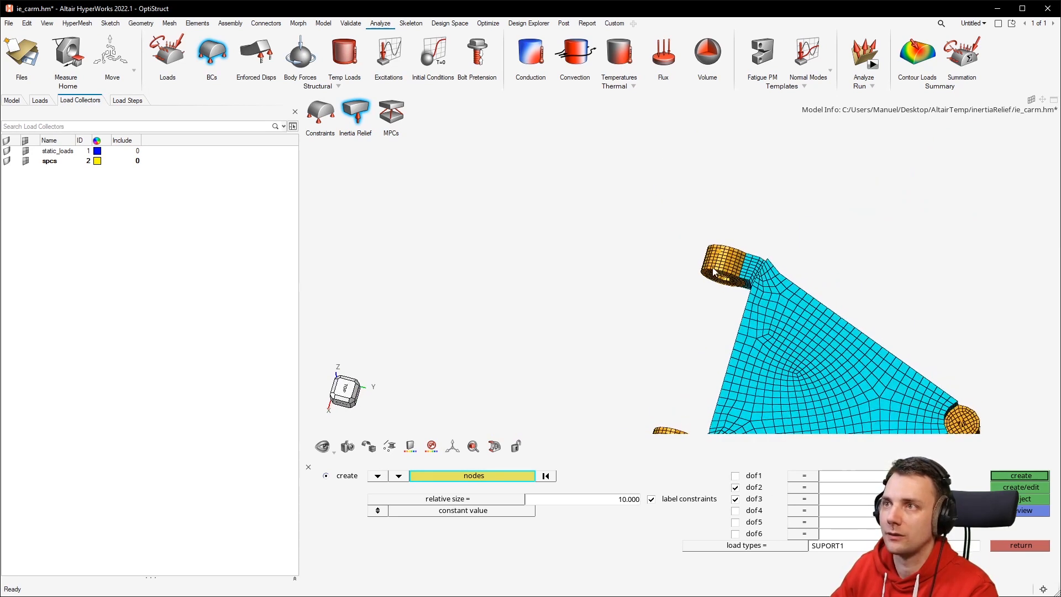
{"action": "scroll", "coordinate": [713, 265], "scroll_direction": "down", "scroll_amount": 3}
{"action": "middle_click_drag", "start_coordinate": [716, 264], "coordinate": [733, 256]}
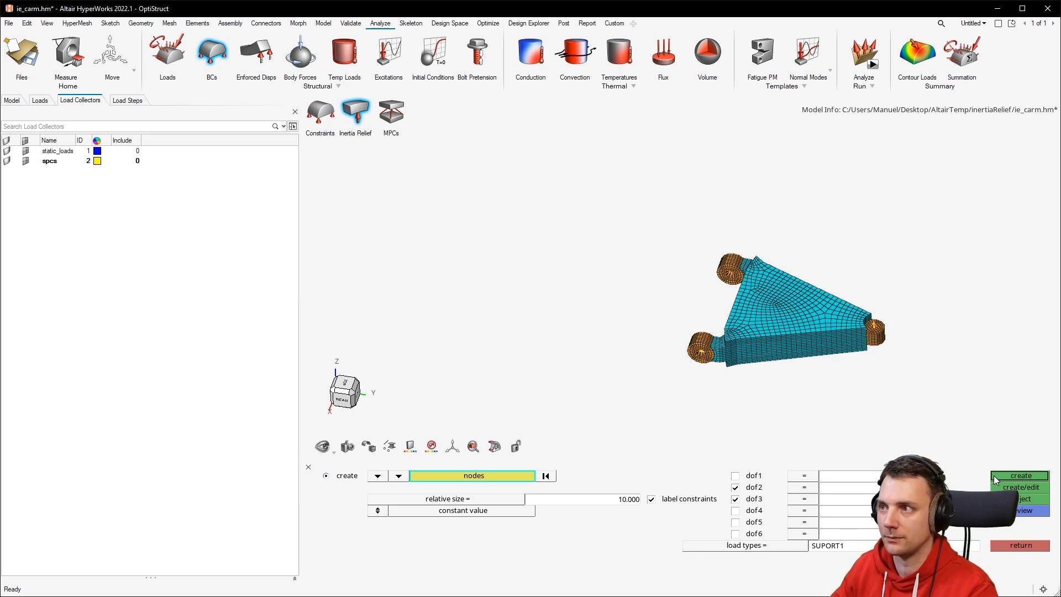
{"action": "scroll", "coordinate": [773, 360], "scroll_direction": "up", "scroll_amount": 5}
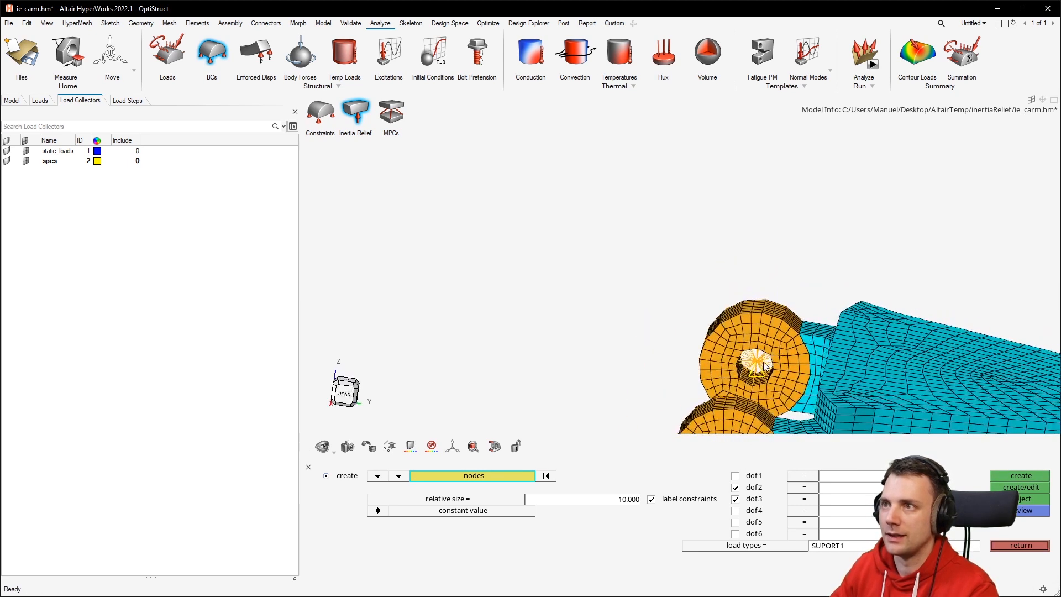
{"action": "scroll", "coordinate": [772, 360], "scroll_direction": "up", "scroll_amount": 5}
{"action": "scroll", "coordinate": [754, 359], "scroll_direction": "up", "scroll_amount": 1}
{"action": "scroll", "coordinate": [746, 357], "scroll_direction": "down", "scroll_amount": 2}
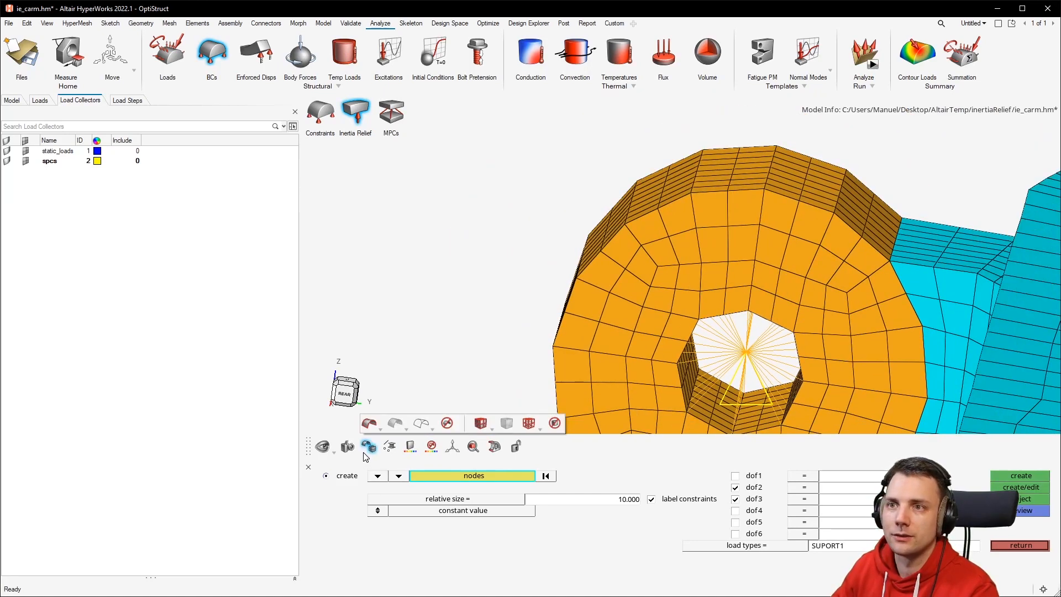
{"action": "mouse_move", "coordinate": [389, 453]}
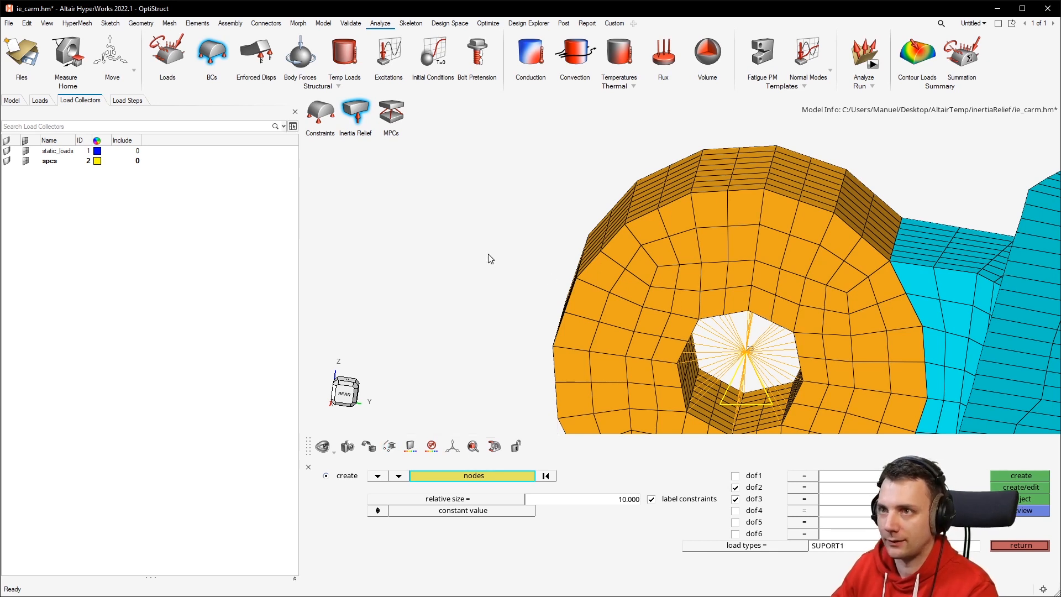
{"action": "scroll", "coordinate": [490, 255], "scroll_direction": "down", "scroll_amount": 8}
{"action": "mouse_move", "coordinate": [637, 313]}
{"action": "middle_mouse_down"}
{"action": "mouse_move", "coordinate": [639, 334]}
{"action": "mouse_move", "coordinate": [662, 303]}
{"action": "middle_mouse_up"}
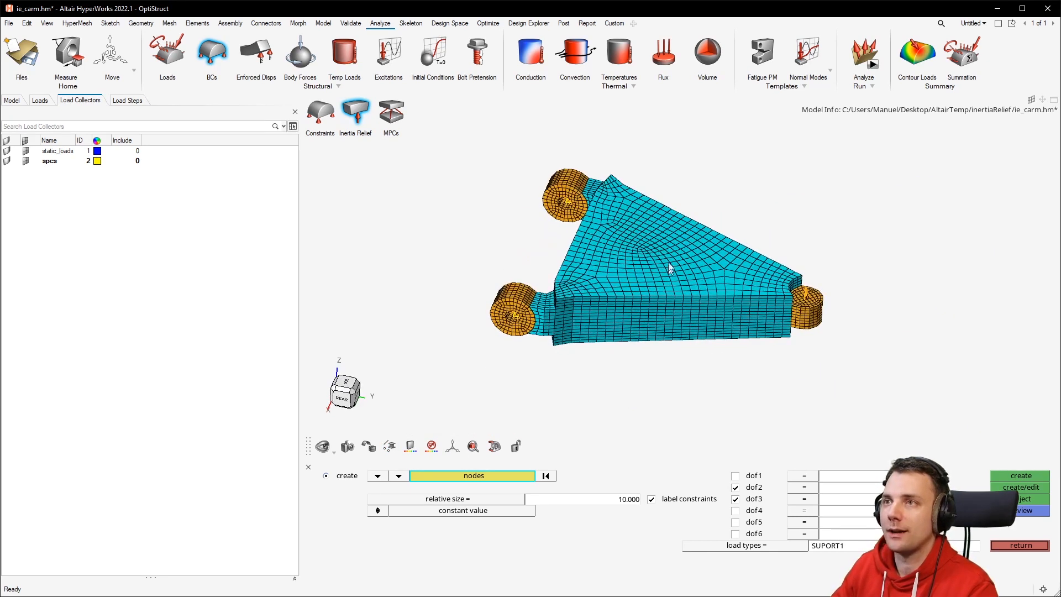
Switch the model display to a transparent shaded style.
{"action": "left_click", "coordinate": [374, 453]}
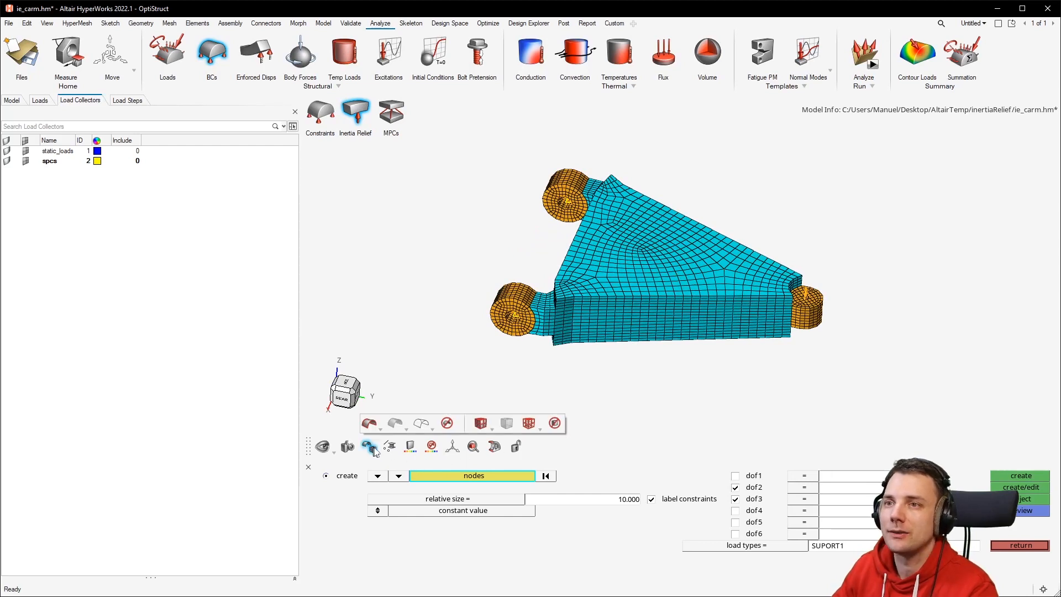
{"action": "left_click", "coordinate": [492, 429]}
{"action": "left_click", "coordinate": [503, 428]}
{"action": "left_click", "coordinate": [504, 426]}
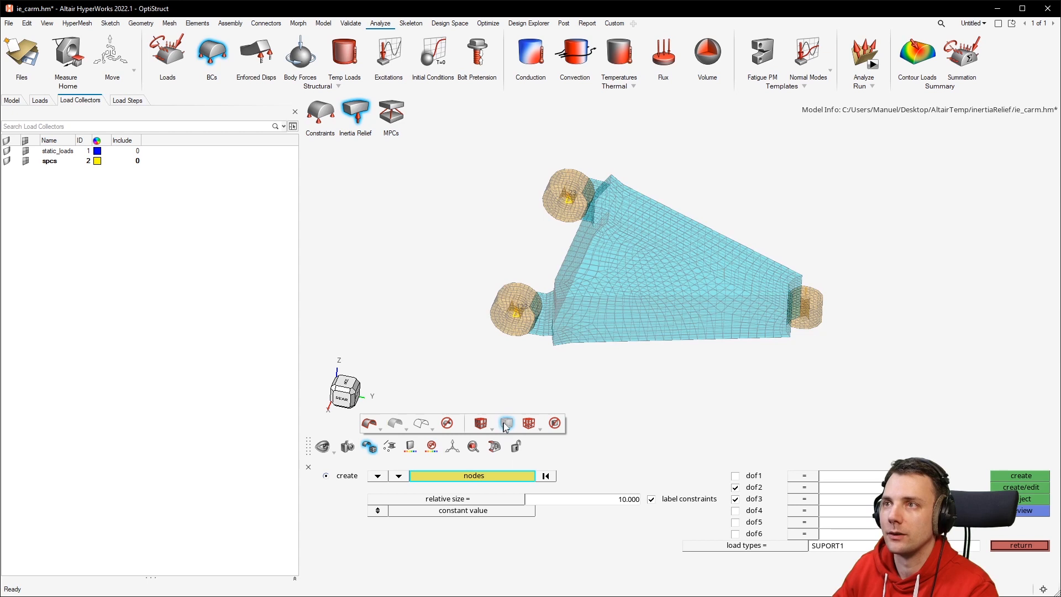
Create a second SUPORT1 constraint on an interior node in the middle of the arm with only dof3 checked.
{"action": "scroll", "coordinate": [718, 266], "scroll_direction": "up", "scroll_amount": 10}
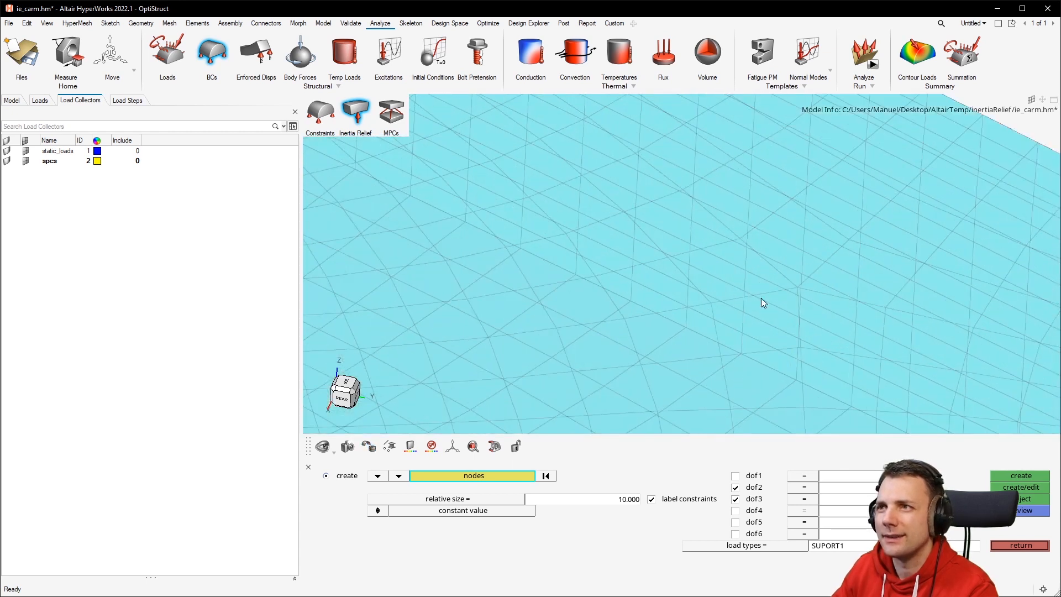
{"action": "scroll", "coordinate": [760, 292], "scroll_direction": "up", "scroll_amount": 5}
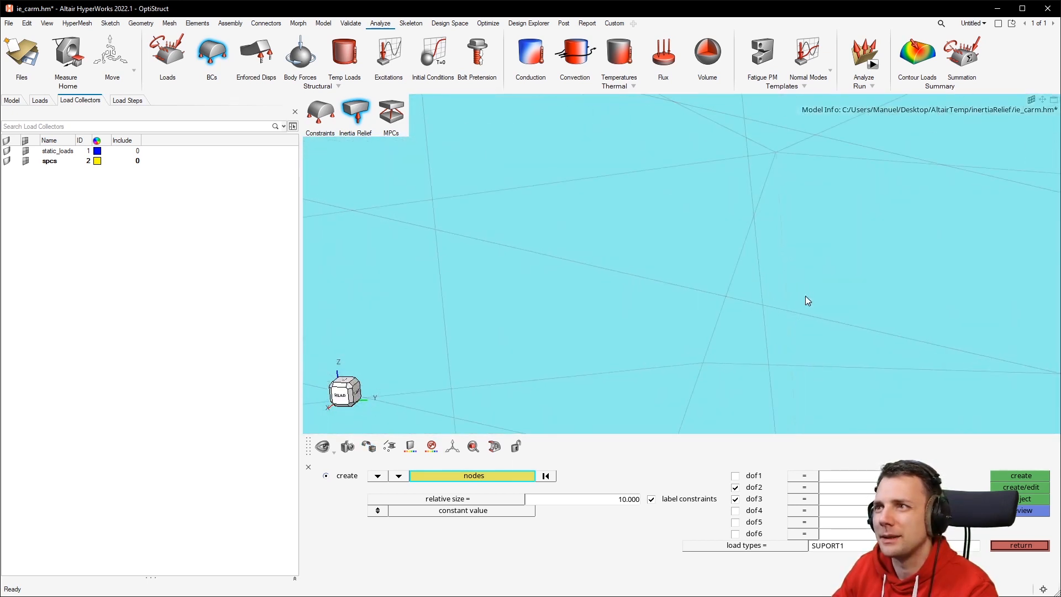
{"action": "scroll", "coordinate": [790, 241], "scroll_direction": "down", "scroll_amount": 8}
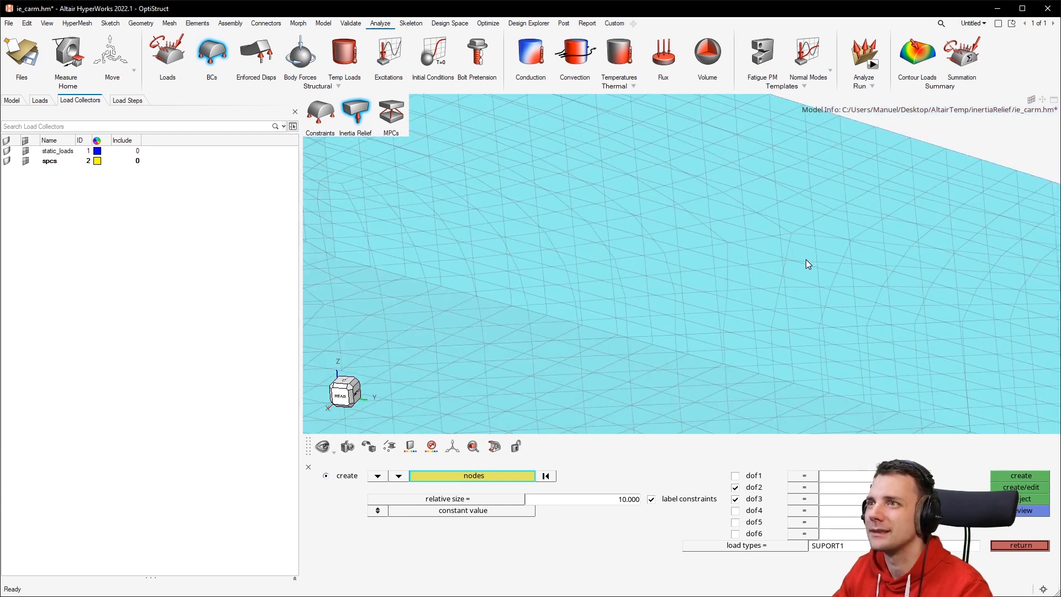
{"action": "scroll", "coordinate": [807, 267], "scroll_direction": "up", "scroll_amount": 2}
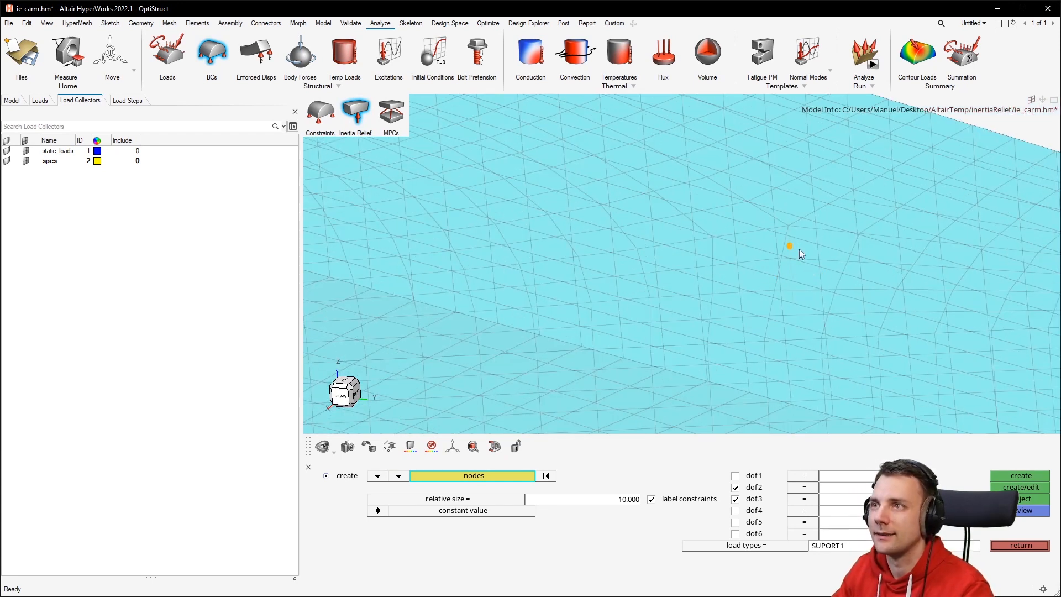
{"action": "scroll", "coordinate": [795, 252], "scroll_direction": "up", "scroll_amount": 4}
{"action": "scroll", "coordinate": [830, 233], "scroll_direction": "up", "scroll_amount": 4}
{"action": "scroll", "coordinate": [814, 250], "scroll_direction": "down", "scroll_amount": 2}
{"action": "mouse_move", "coordinate": [815, 255]}
{"action": "middle_mouse_down"}
{"action": "mouse_move", "coordinate": [836, 277]}
{"action": "mouse_move", "coordinate": [831, 264]}
{"action": "middle_mouse_up"}
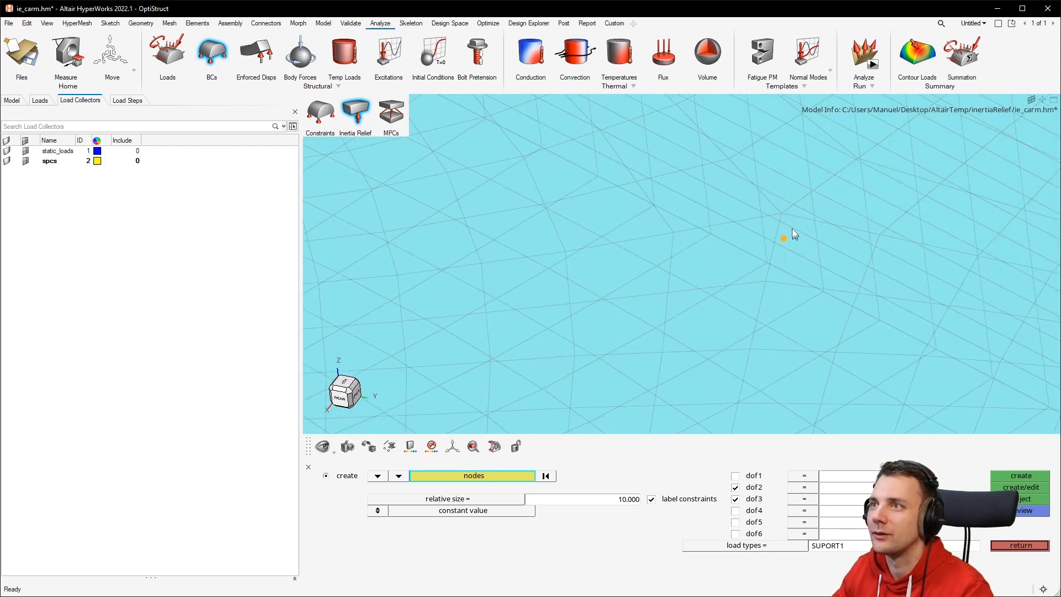
{"action": "left_click", "coordinate": [801, 255]}
{"action": "scroll", "coordinate": [796, 256], "scroll_direction": "down", "scroll_amount": 4}
{"action": "scroll", "coordinate": [796, 256], "scroll_direction": "up", "scroll_amount": 8}
{"action": "scroll", "coordinate": [787, 249], "scroll_direction": "up", "scroll_amount": 3}
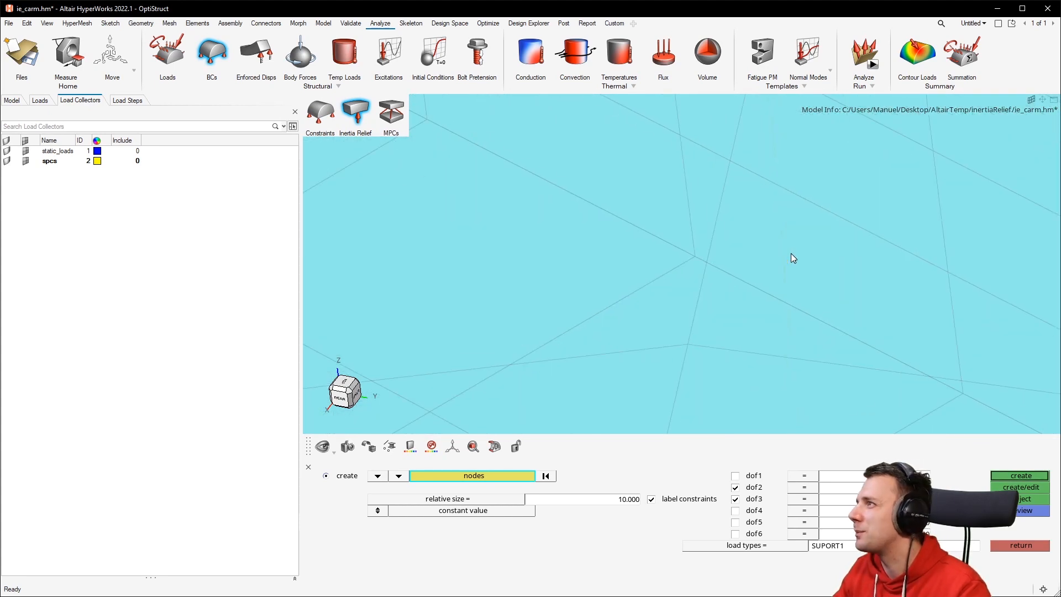
{"action": "scroll", "coordinate": [784, 254], "scroll_direction": "down", "scroll_amount": 2}
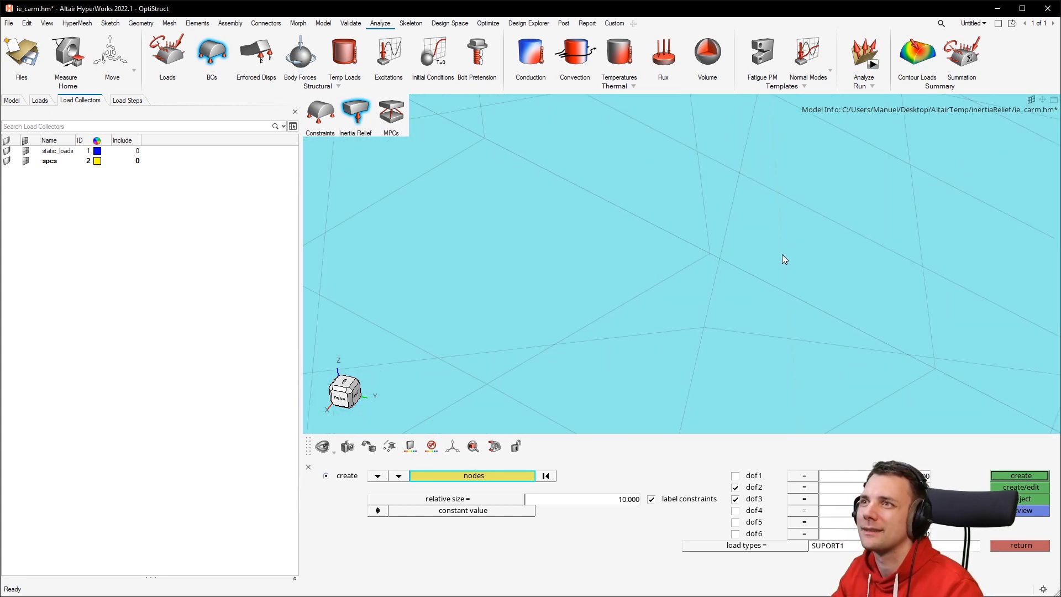
{"action": "scroll", "coordinate": [774, 254], "scroll_direction": "down", "scroll_amount": 2}
{"action": "scroll", "coordinate": [774, 186], "scroll_direction": "down", "scroll_amount": 2}
{"action": "scroll", "coordinate": [774, 186], "scroll_direction": "down", "scroll_amount": 5}
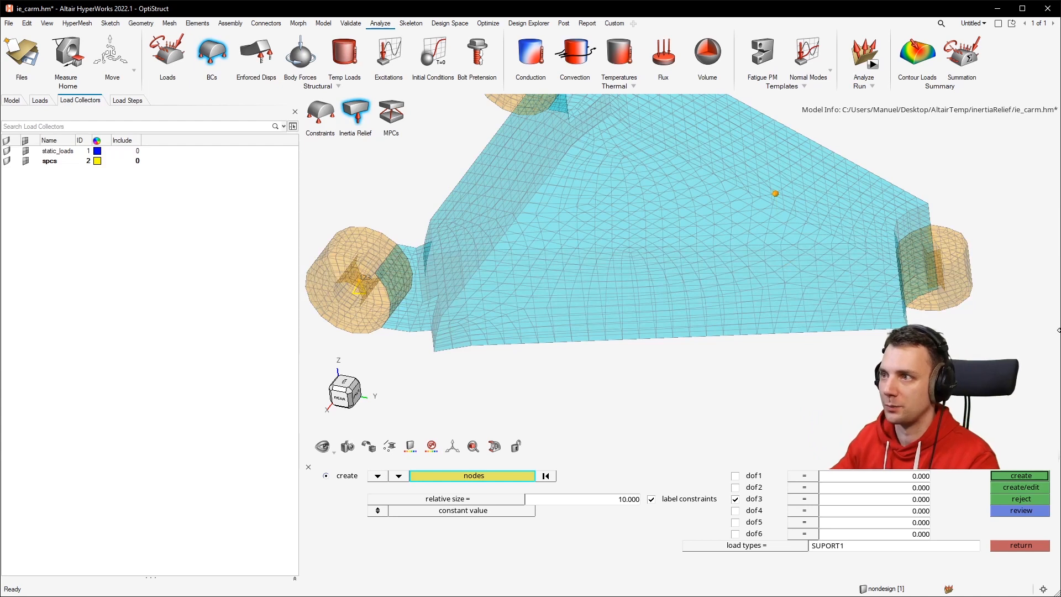
{"action": "left_click", "coordinate": [1026, 475]}
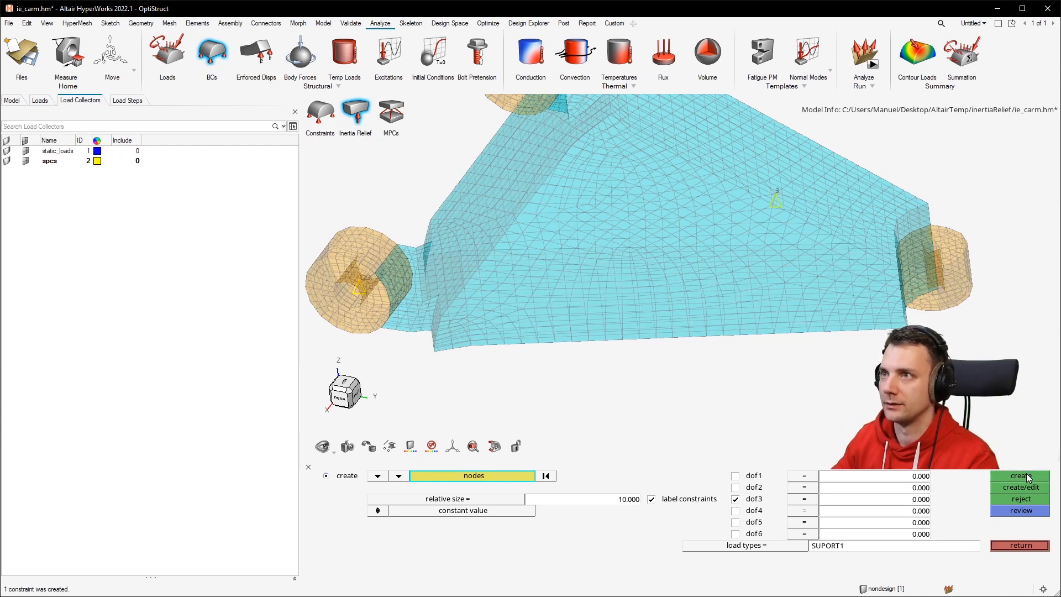
Make static_loads the current load collector.
{"action": "mouse_move", "coordinate": [776, 266]}
{"action": "left_mouse_down", "text": "ctrl"}
{"action": "mouse_move", "coordinate": [791, 261]}
{"action": "mouse_move", "coordinate": [727, 303]}
{"action": "mouse_move", "coordinate": [764, 274]}
{"action": "left_mouse_up", "text": "ctrl"}
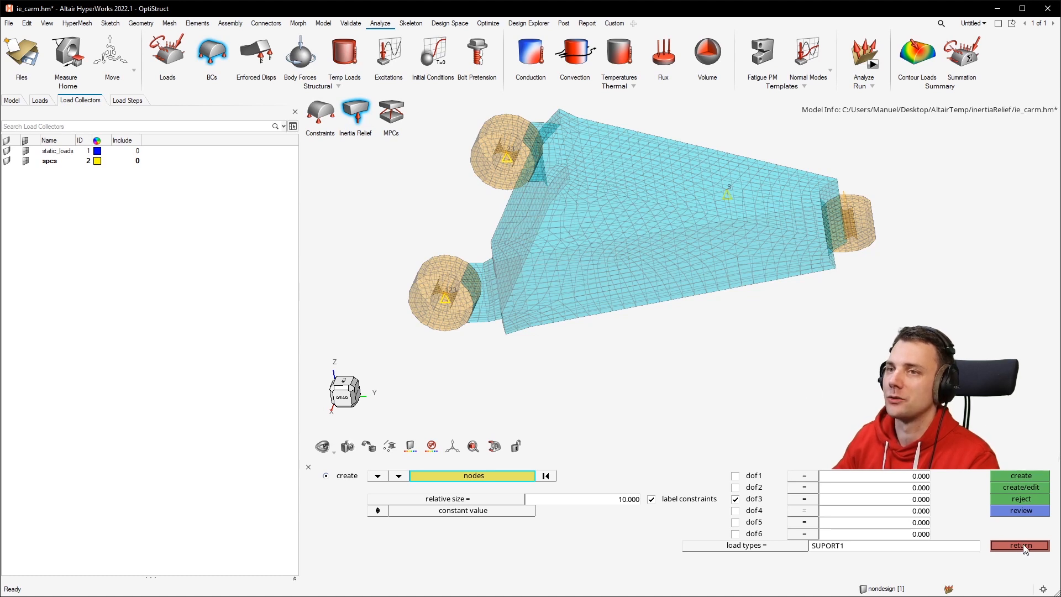
{"action": "right_click", "coordinate": [66, 153]}
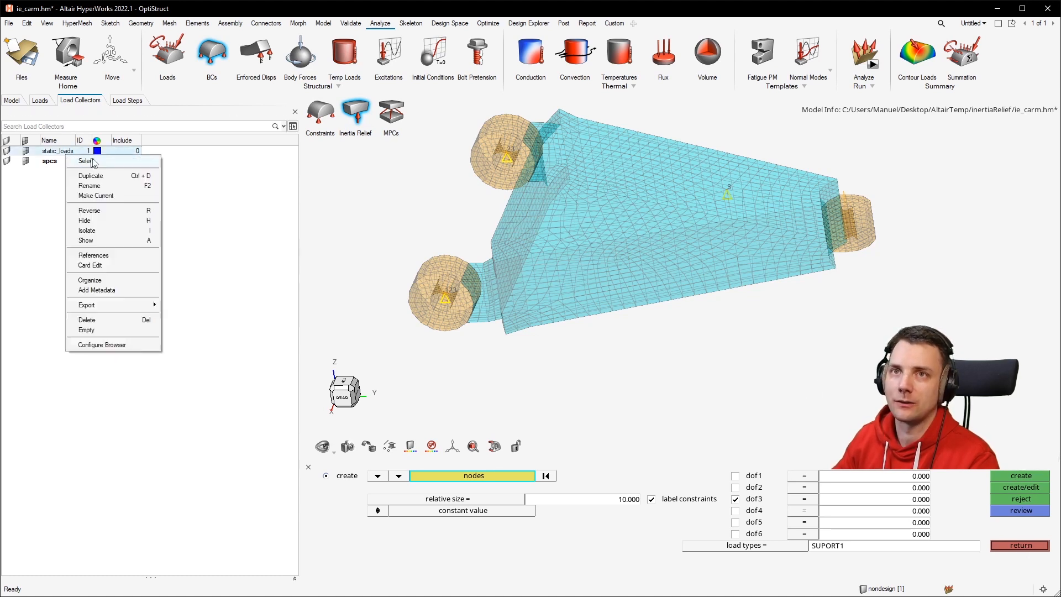
{"action": "left_click", "coordinate": [109, 197]}
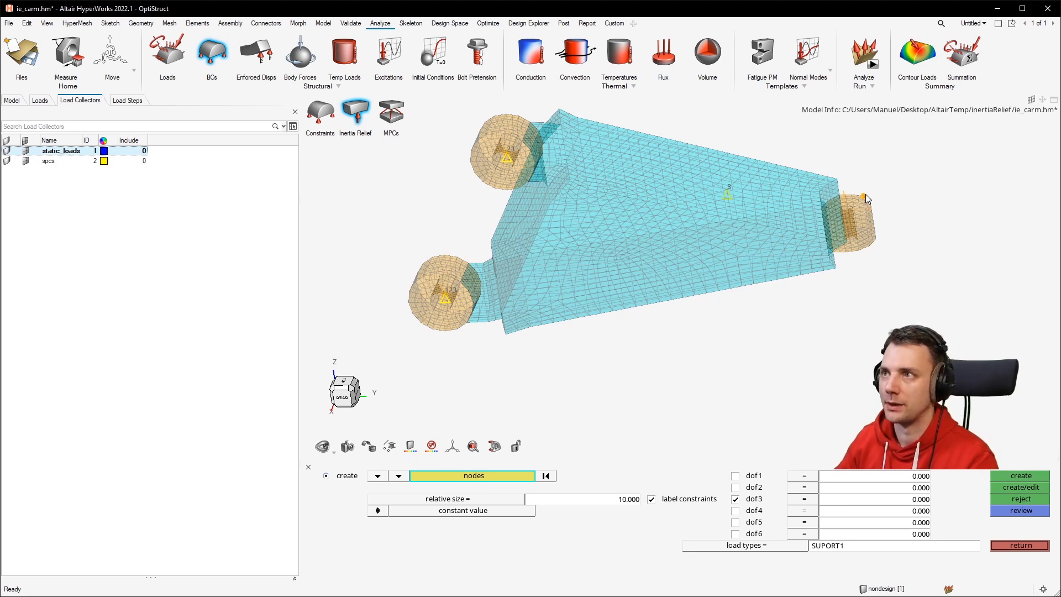
Create a 300000 force along the z-axis on the right hub's center node.
{"action": "scroll", "coordinate": [855, 193], "scroll_direction": "up", "scroll_amount": 5}
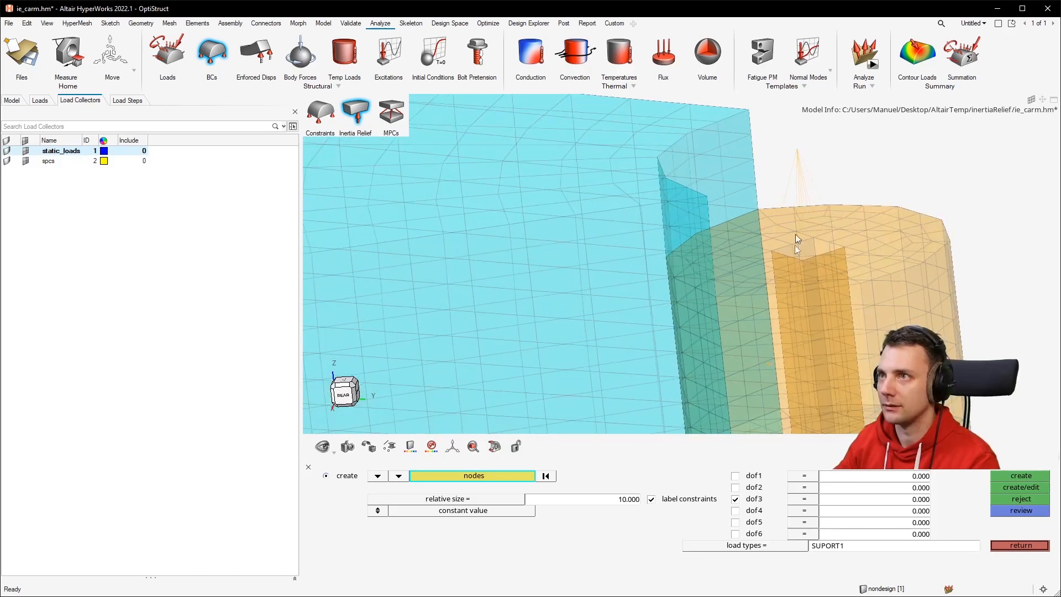
{"action": "left_click", "coordinate": [168, 53]}
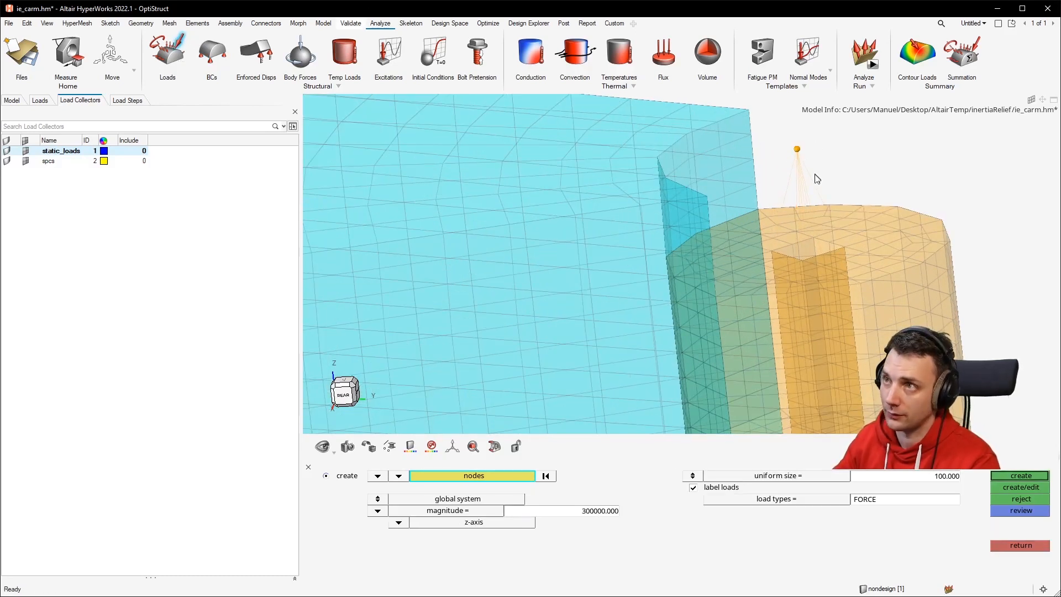
{"action": "scroll", "coordinate": [783, 168], "scroll_direction": "down", "scroll_amount": 2}
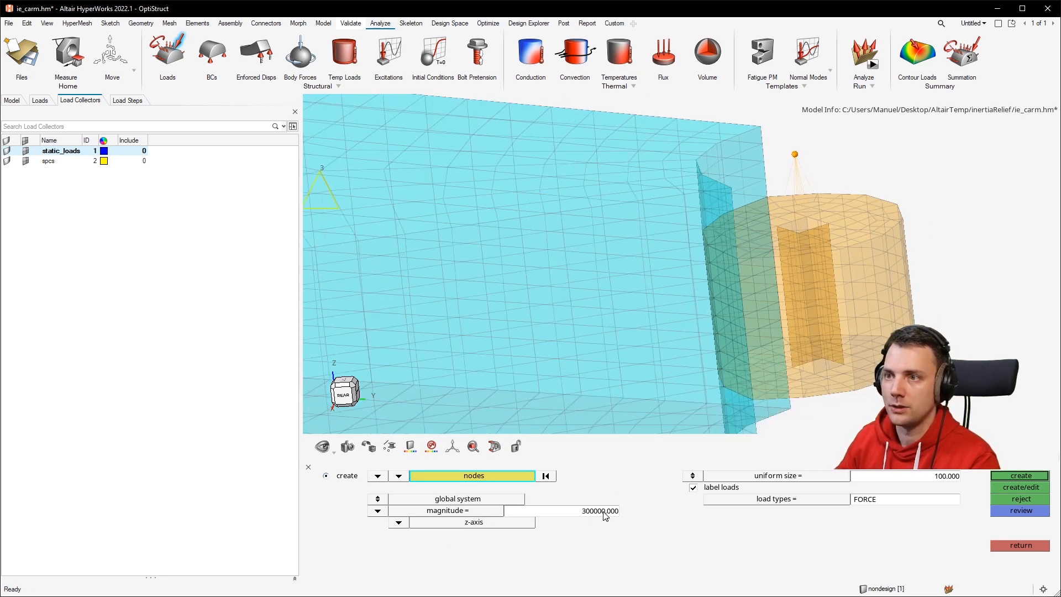
{"action": "left_click", "coordinate": [1023, 475]}
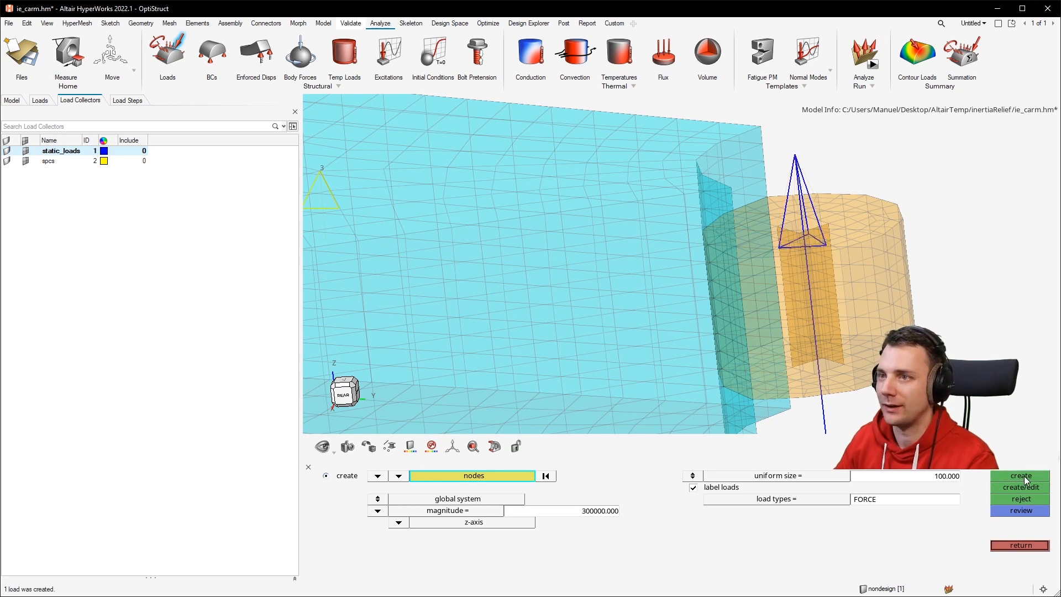
Try adding a 100000 force along the x-axis on the same hub node, then reject it.
{"action": "left_click", "coordinate": [522, 520]}
{"action": "left_click", "coordinate": [359, 499]}
{"action": "left_click", "coordinate": [796, 155]}
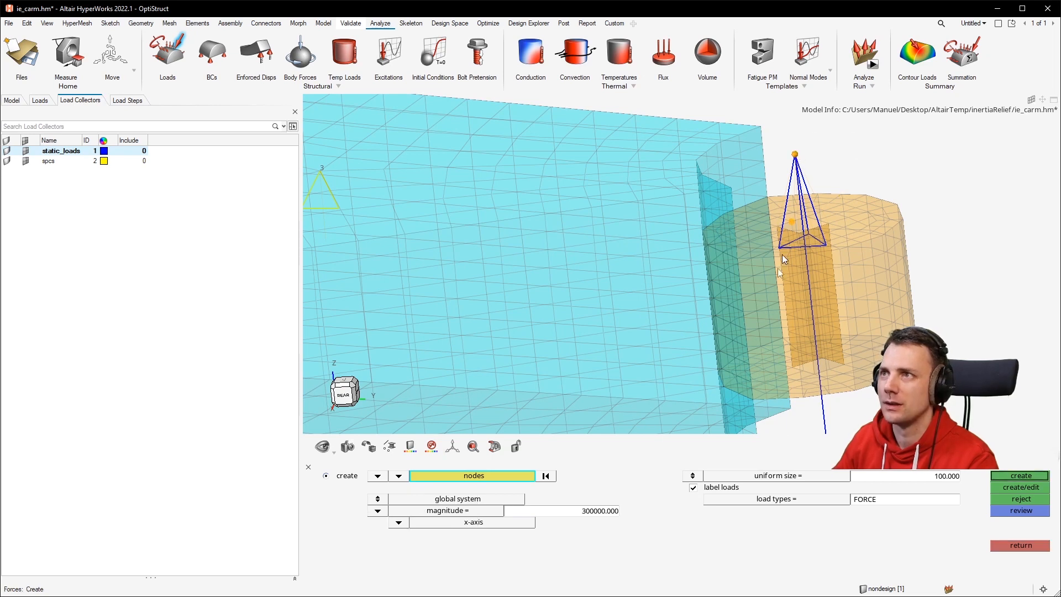
{"action": "left_click", "coordinate": [597, 512]}
{"action": "type", "text": "10000"}
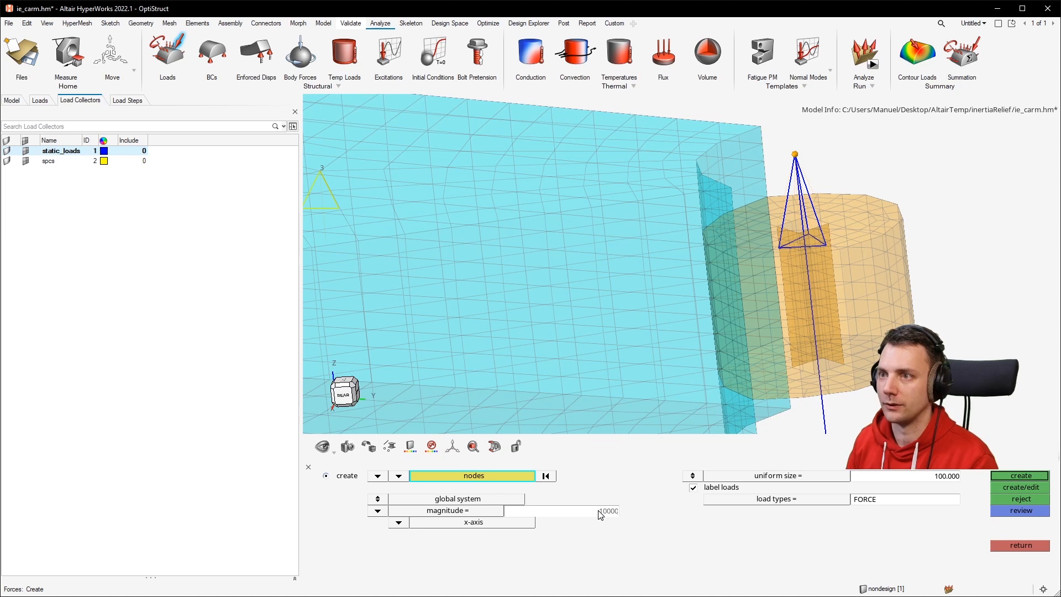
{"action": "type", "text": "0"}
{"action": "key", "text": "Return"}
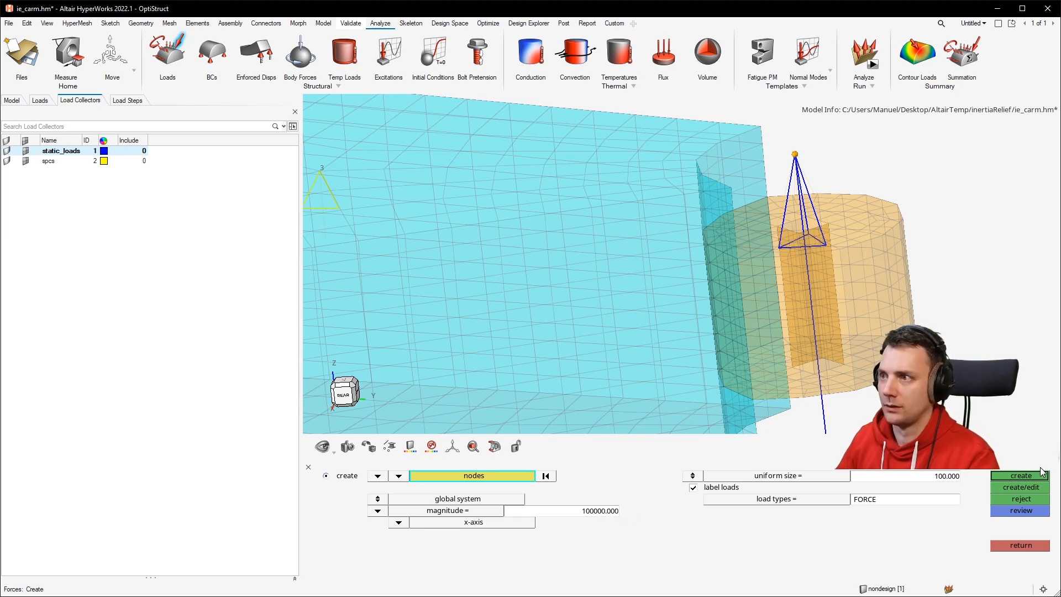
{"action": "left_click", "coordinate": [1023, 475]}
{"action": "scroll", "coordinate": [817, 327], "scroll_direction": "down", "scroll_amount": 5}
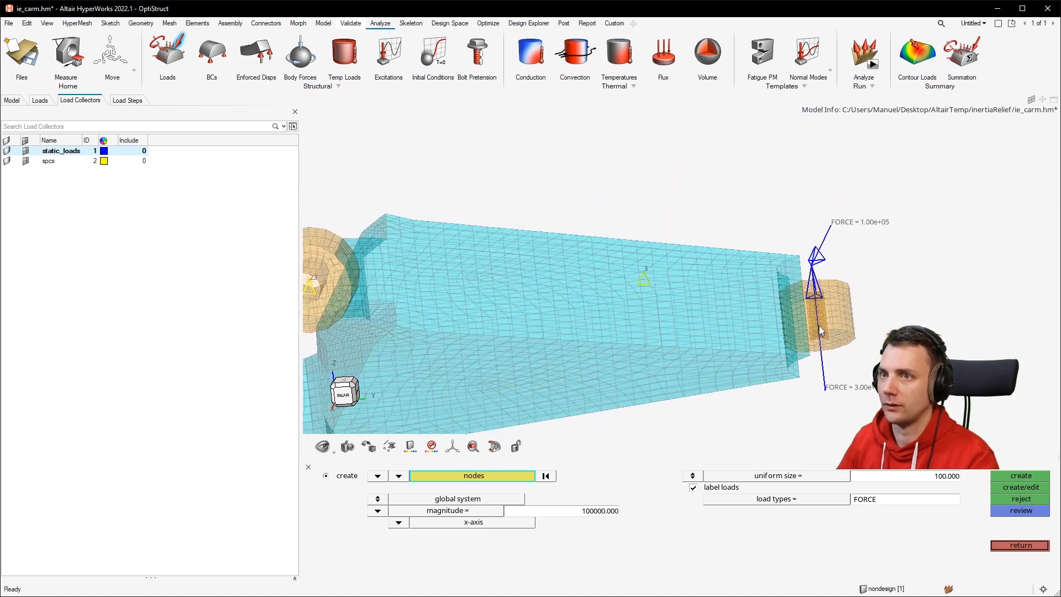
{"action": "middle_click_drag", "start_coordinate": [808, 376], "coordinate": [797, 376]}
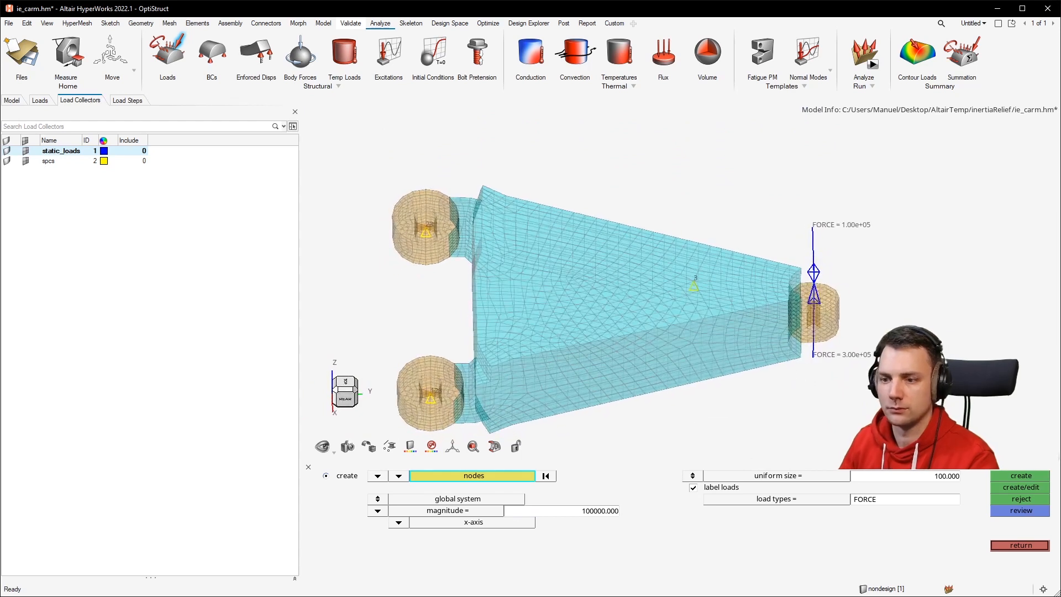
{"action": "left_click", "coordinate": [1008, 500]}
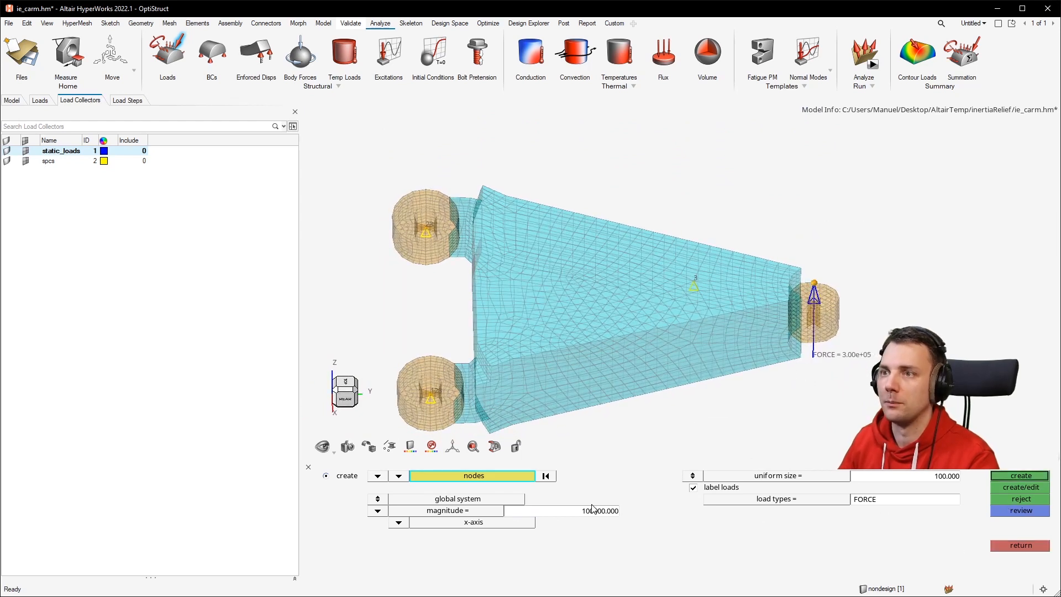
Create a -100000 force along the x-axis on the right hub's center node and leave the forces panel.
{"action": "left_click", "coordinate": [578, 514]}
{"action": "type", "text": "-"}
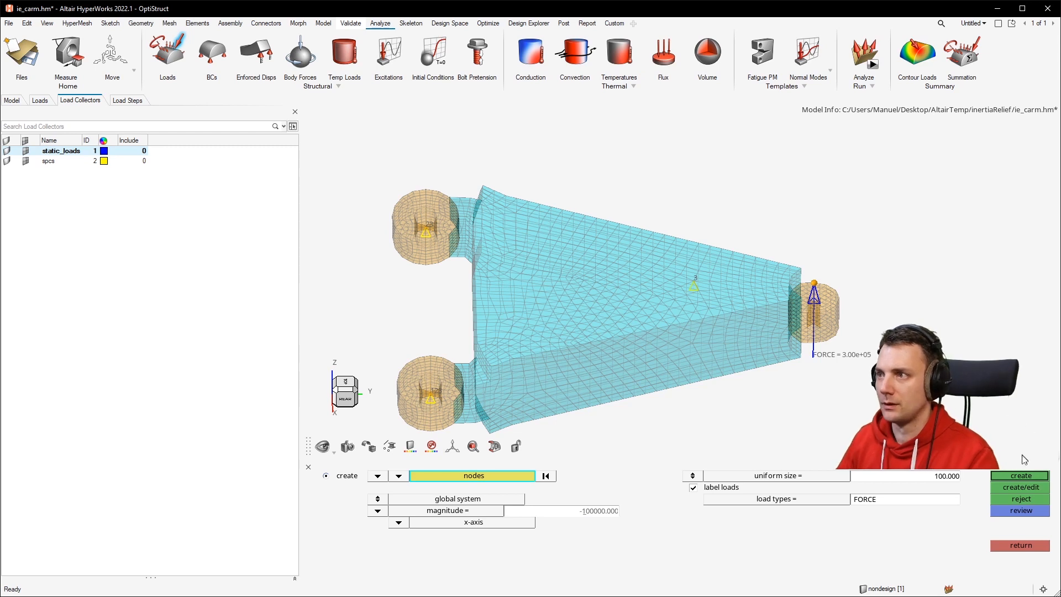
{"action": "left_click", "coordinate": [1028, 476]}
{"action": "left_click_drag", "start_coordinate": [790, 364], "coordinate": [718, 331], "text": "ctrl"}
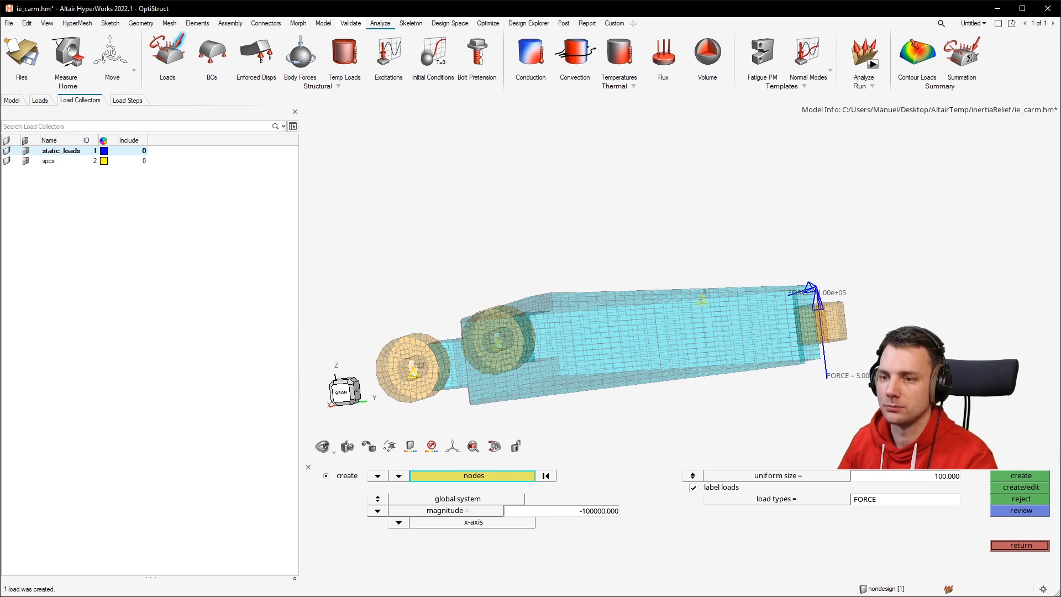
{"action": "left_click", "coordinate": [1020, 545]}
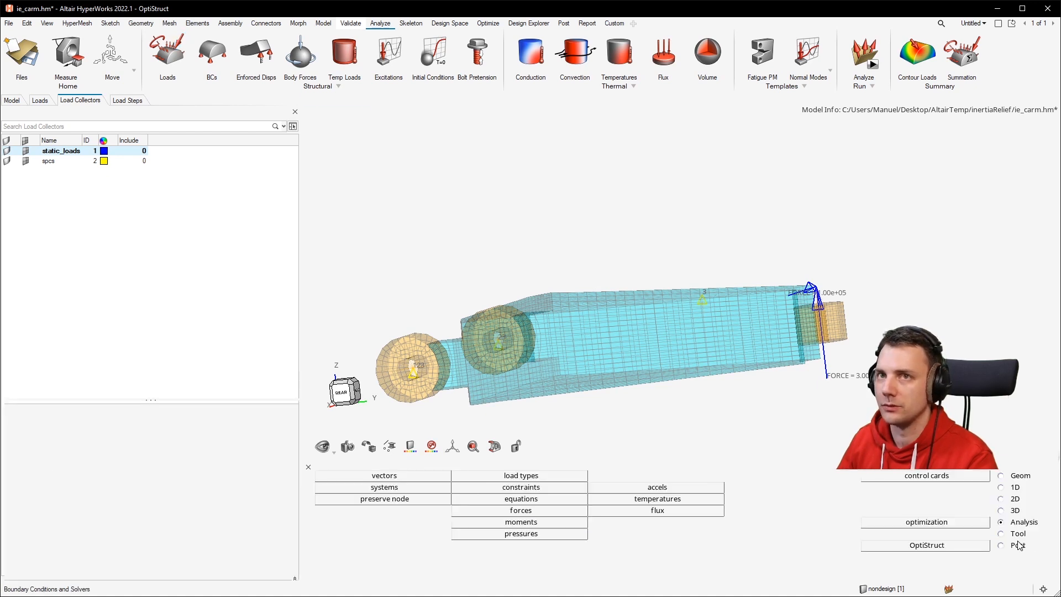
Create a new load step in the model browser and set its analysis type to Linear Static.
{"action": "left_click", "coordinate": [39, 100]}
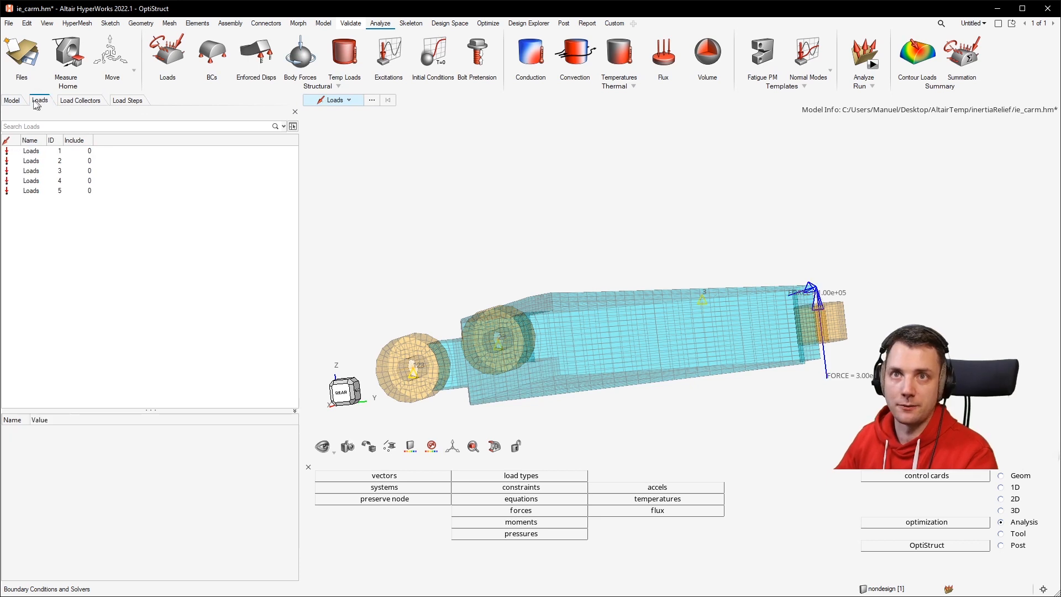
{"action": "left_click", "coordinate": [12, 100]}
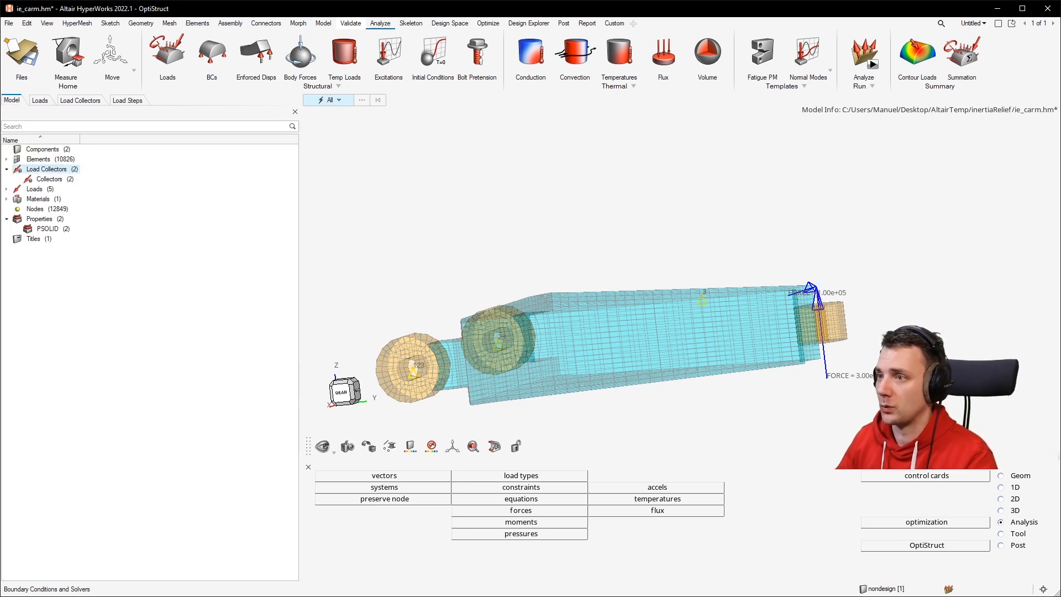
{"action": "right_click", "coordinate": [145, 263]}
{"action": "mouse_move", "coordinate": [184, 269]}
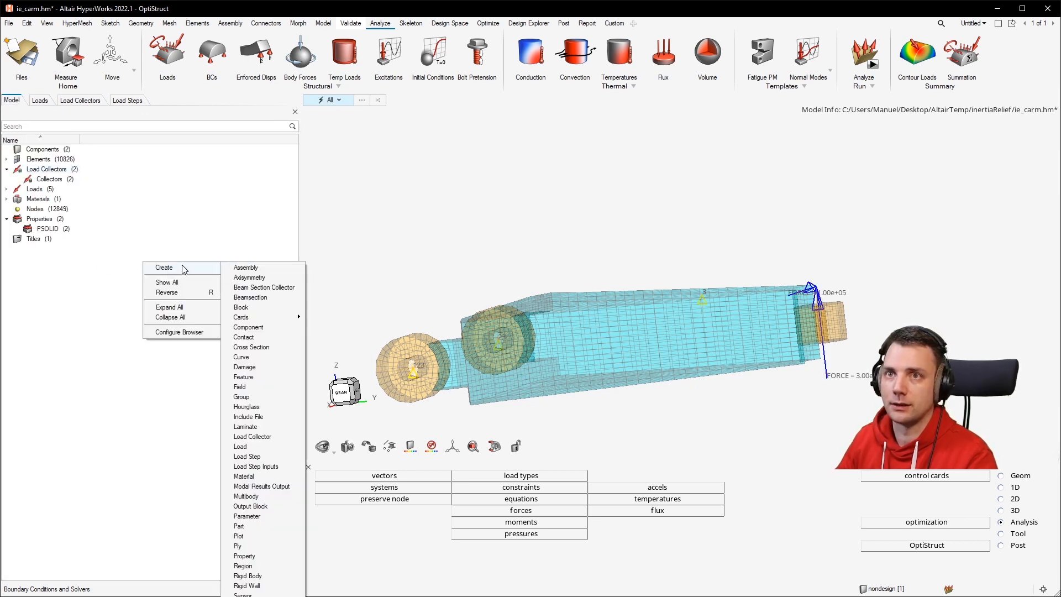
{"action": "left_click", "coordinate": [278, 458]}
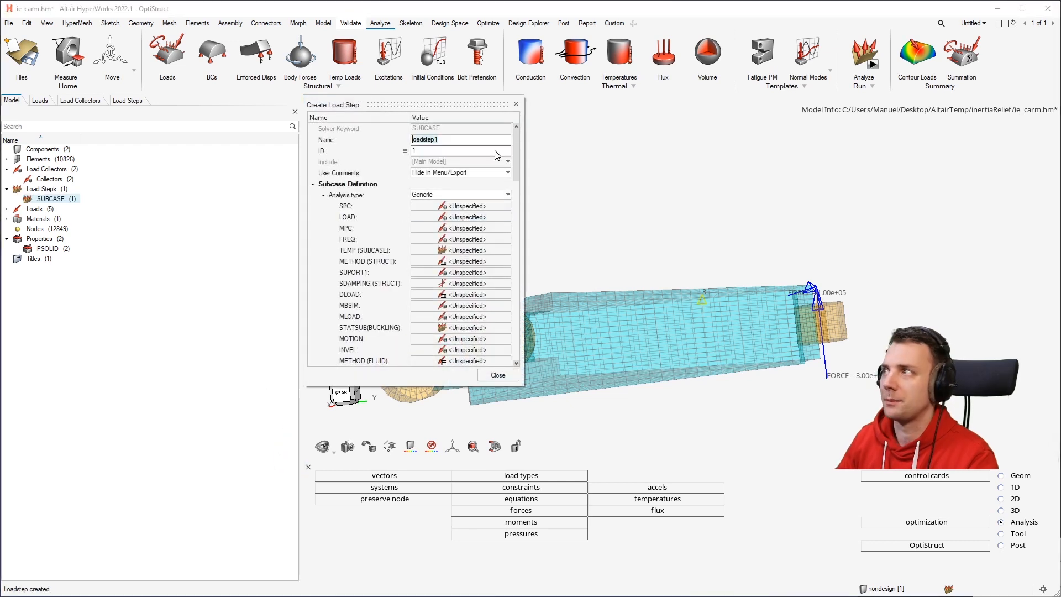
{"action": "left_click", "coordinate": [497, 194]}
{"action": "scroll", "coordinate": [455, 215], "scroll_direction": "up", "scroll_amount": 2}
{"action": "left_click", "coordinate": [453, 206]}
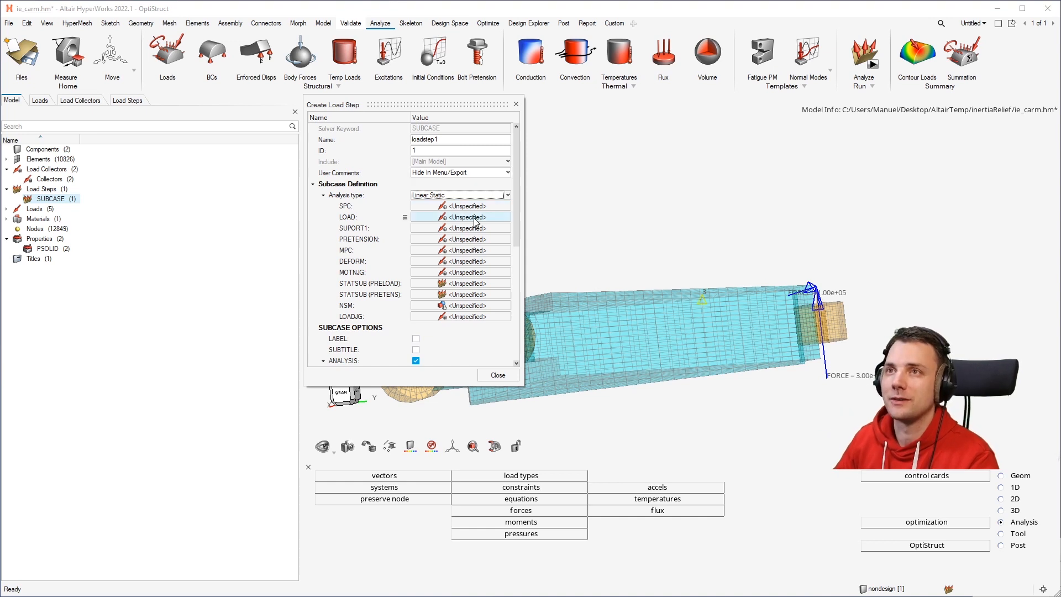
Assign the static_loads collector as the load step's LOAD.
{"action": "left_click", "coordinate": [474, 217]}
{"action": "left_click", "coordinate": [473, 228]}
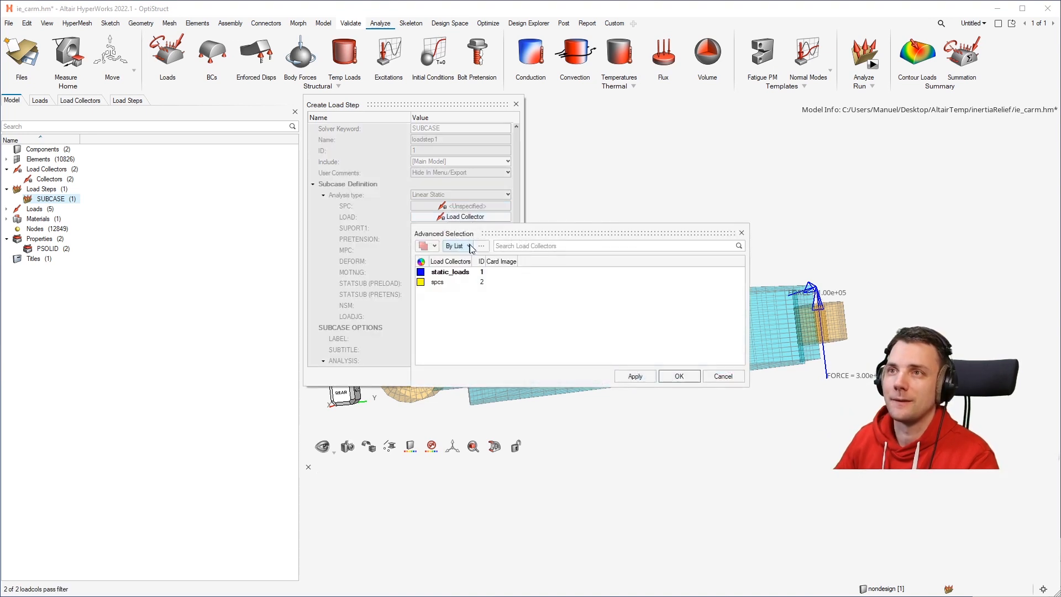
{"action": "left_click", "coordinate": [450, 272]}
{"action": "left_click", "coordinate": [675, 376]}
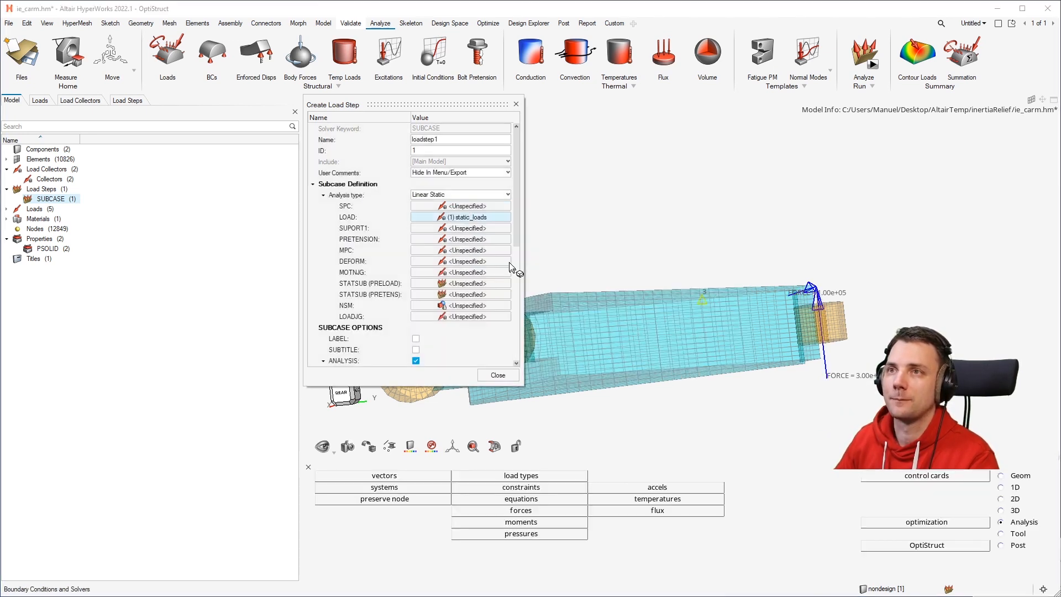
Assign the spcs collector as the load step's SUPORT1 and close the load step dialog.
{"action": "left_click", "coordinate": [460, 227]}
{"action": "left_click", "coordinate": [469, 239]}
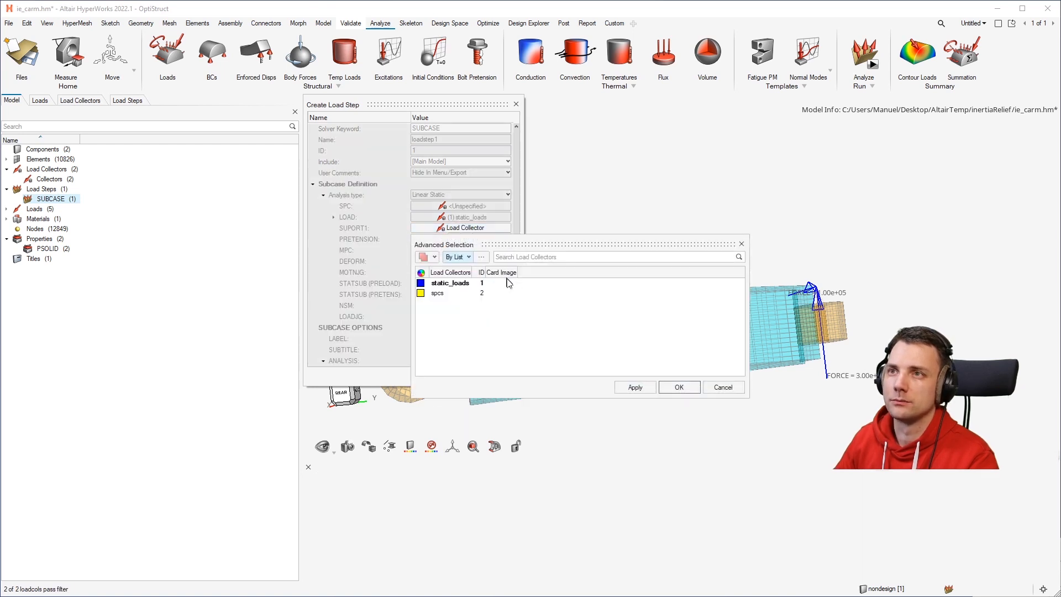
{"action": "left_click", "coordinate": [463, 293]}
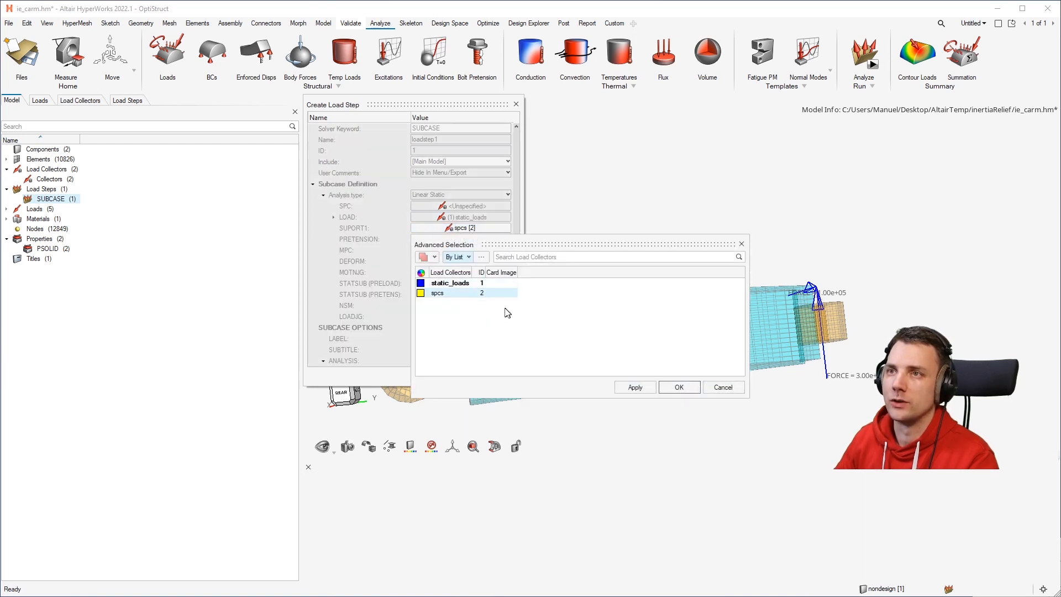
{"action": "left_click", "coordinate": [672, 386]}
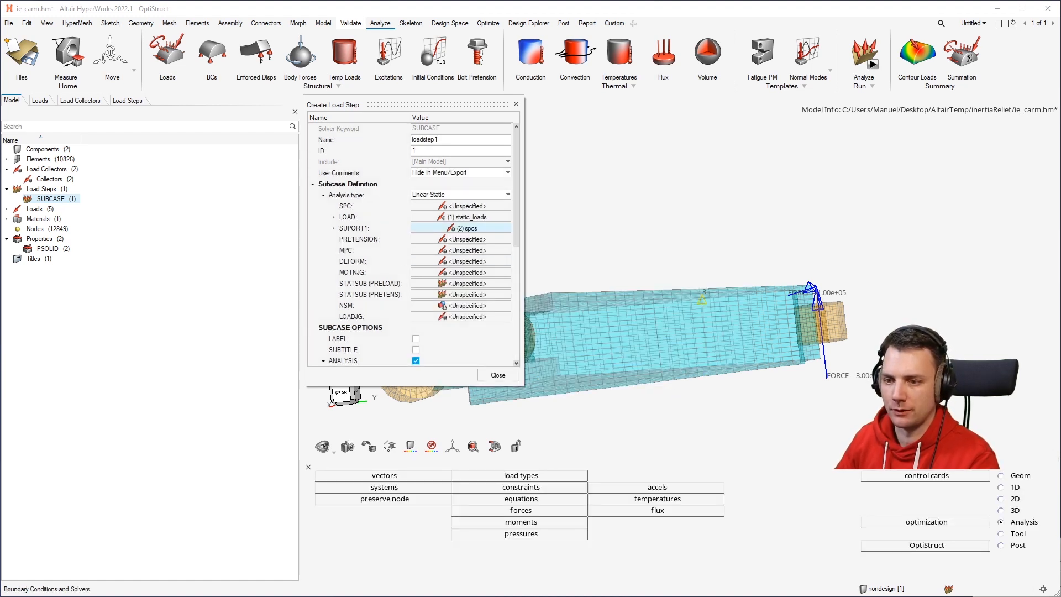
{"action": "left_click", "coordinate": [502, 375]}
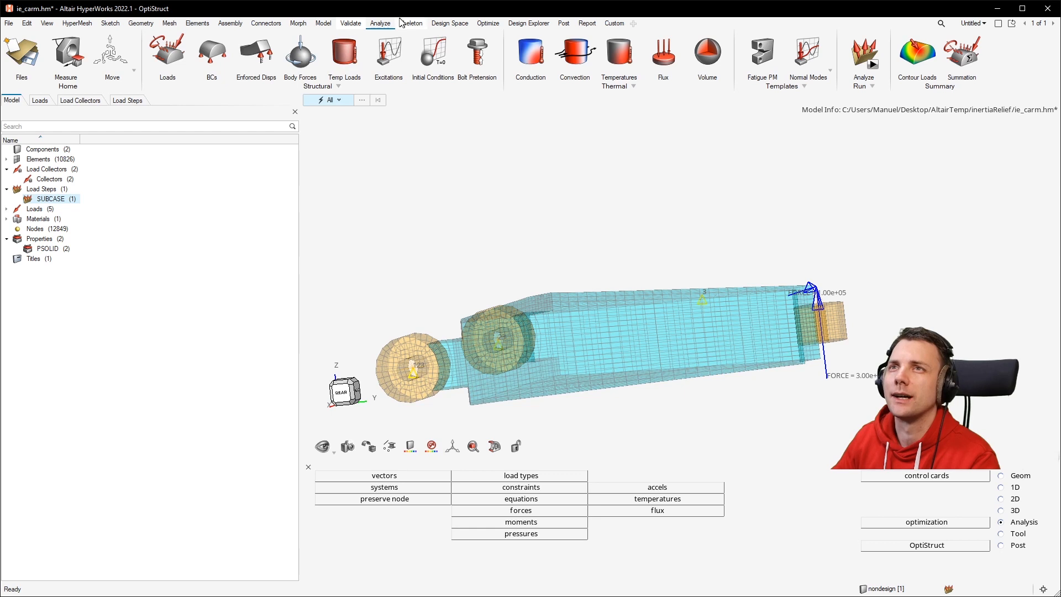
Open the PARAM control card and enable the INREL parameter.
{"action": "left_click", "coordinate": [872, 88]}
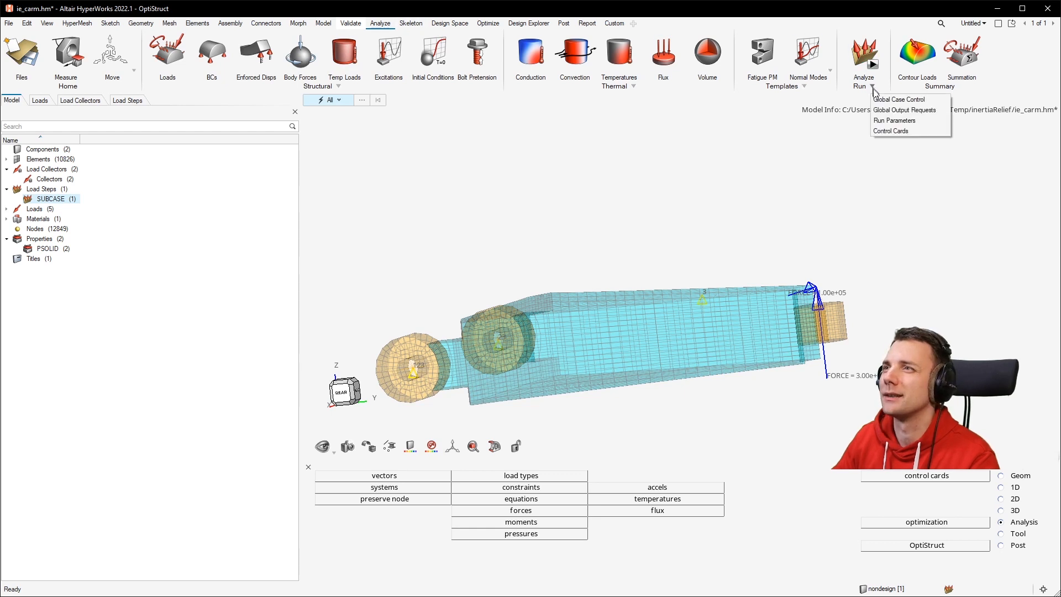
{"action": "left_click", "coordinate": [890, 130]}
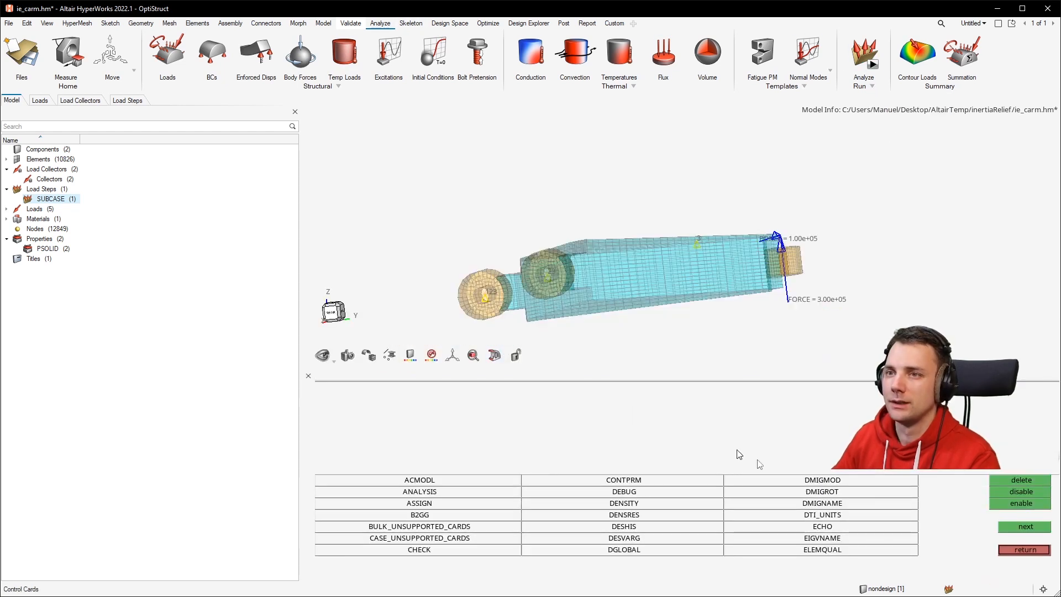
{"action": "left_click", "coordinate": [1022, 529]}
{"action": "left_click", "coordinate": [1025, 526]}
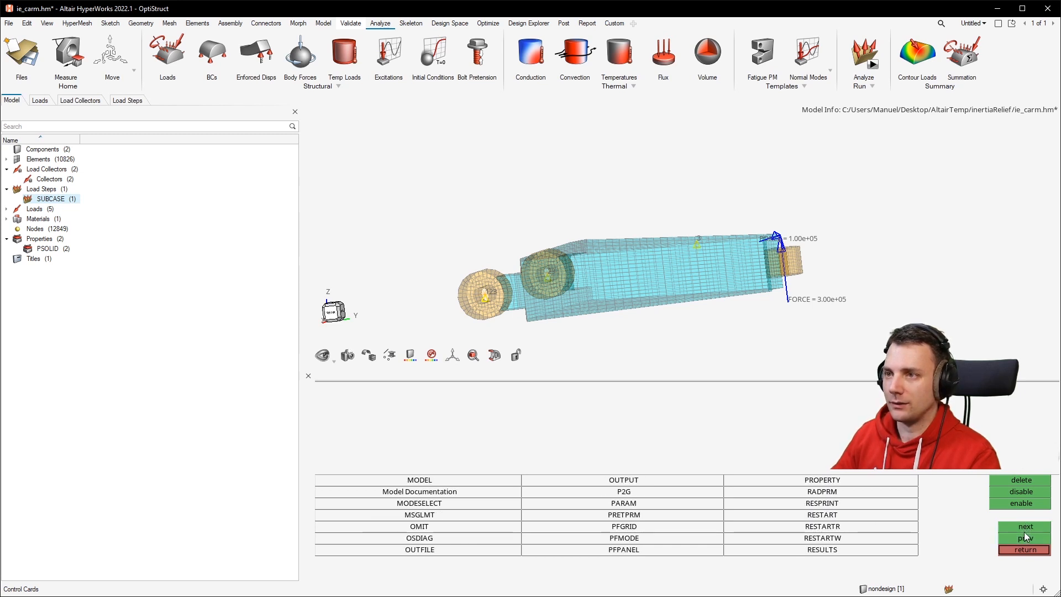
{"action": "left_click", "coordinate": [638, 504]}
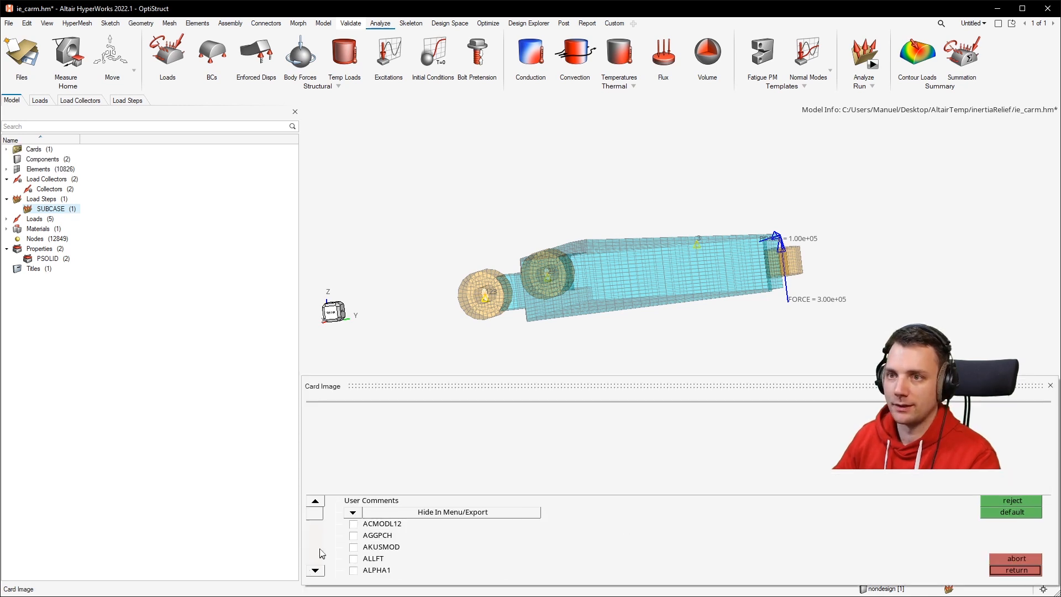
{"action": "double_click", "coordinate": [385, 386]}
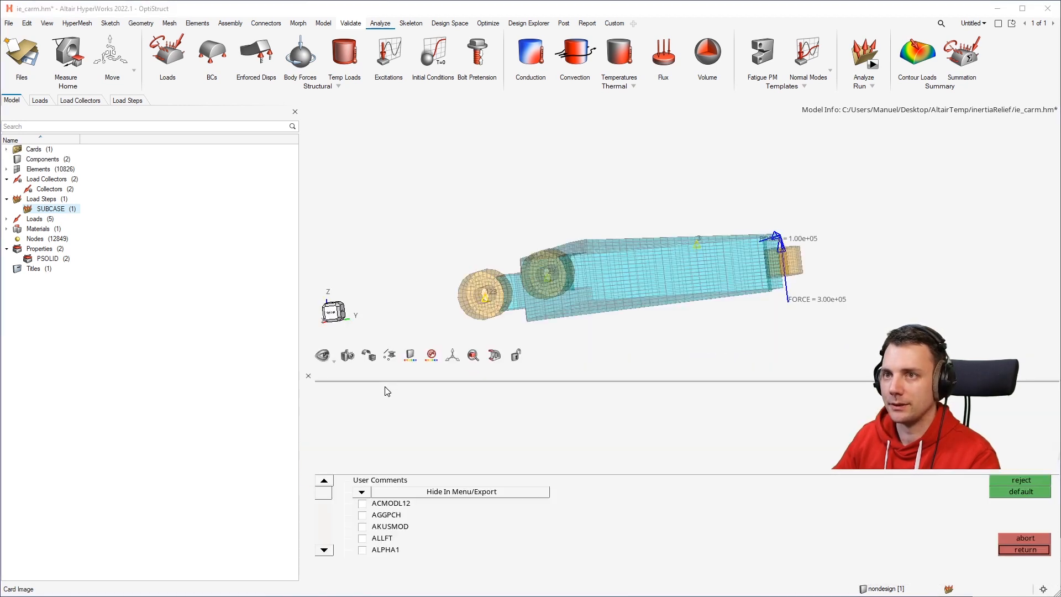
{"action": "mouse_move", "coordinate": [322, 495]}
{"action": "left_mouse_down"}
{"action": "mouse_move", "coordinate": [325, 517]}
{"action": "mouse_move", "coordinate": [329, 509]}
{"action": "left_mouse_up"}
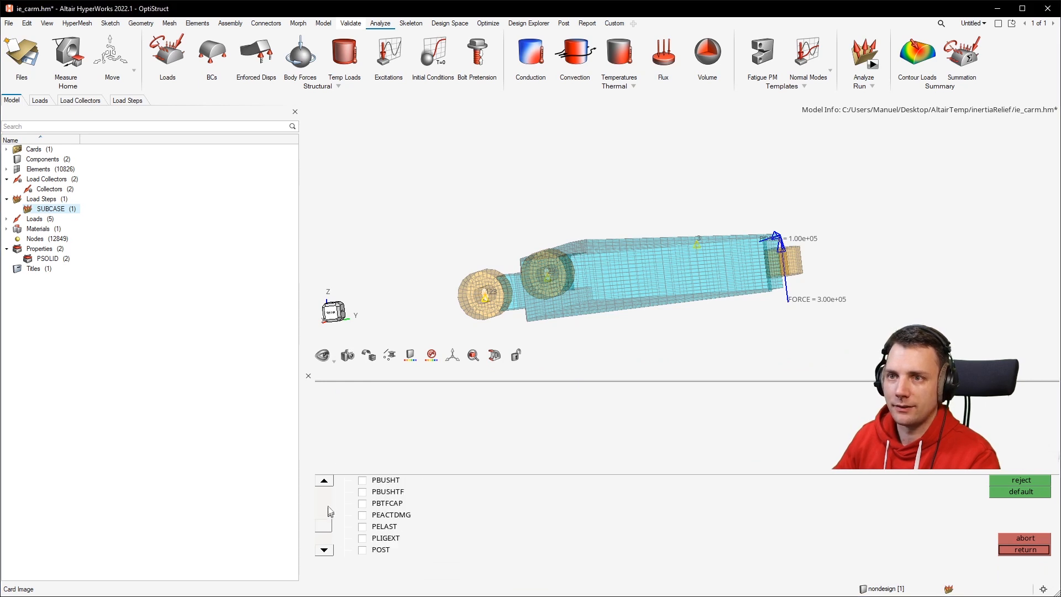
{"action": "scroll", "coordinate": [330, 490], "scroll_direction": "up", "scroll_amount": 5}
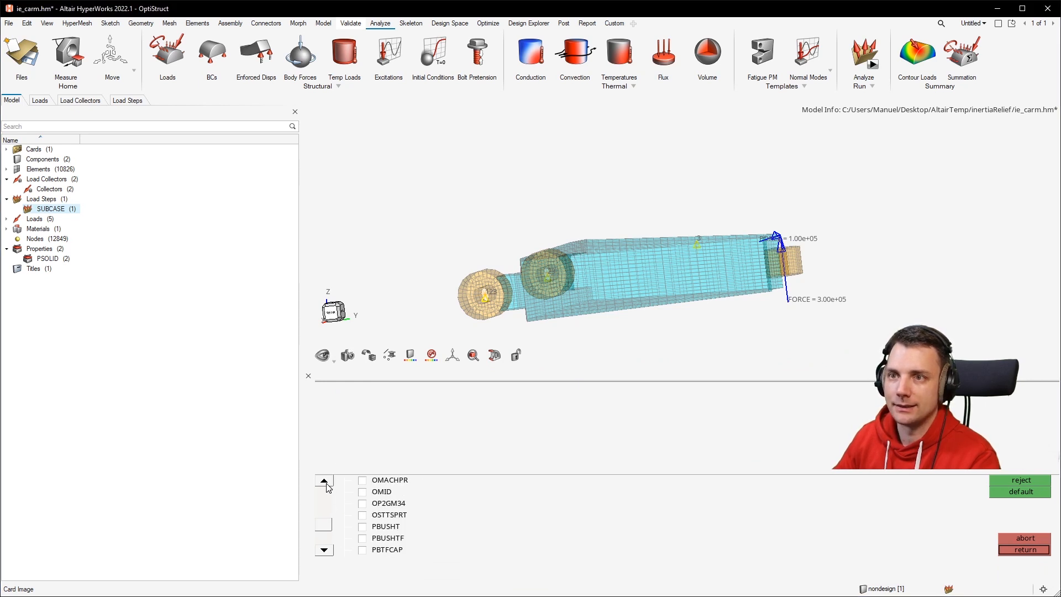
{"action": "left_click_drag", "start_coordinate": [330, 533], "coordinate": [325, 515]}
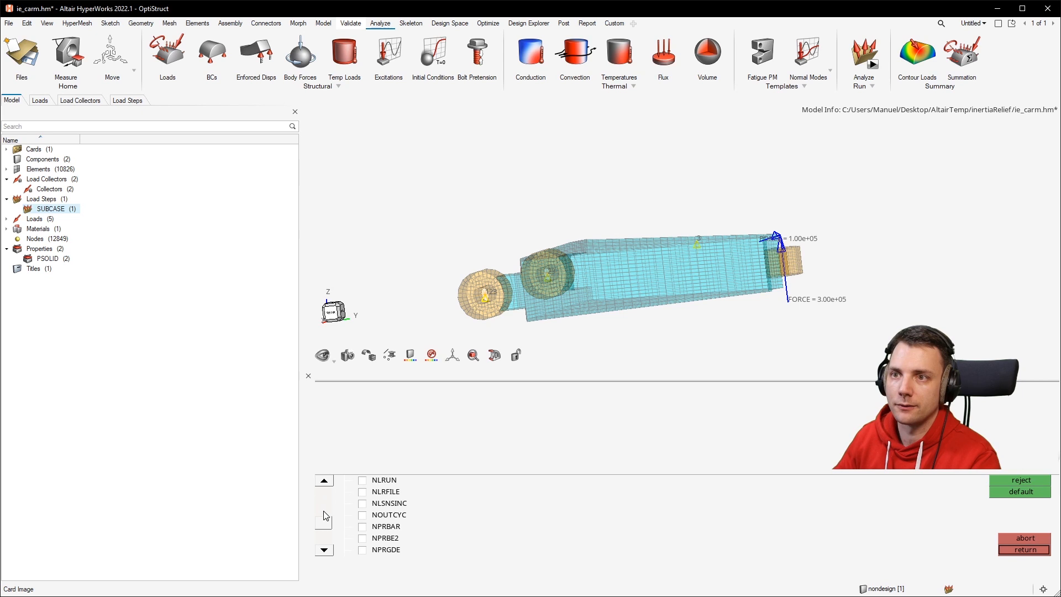
{"action": "left_click", "coordinate": [324, 480]}
{"action": "left_click", "coordinate": [323, 480]}
{"action": "left_click", "coordinate": [323, 481]}
{"action": "left_click", "coordinate": [324, 481]}
{"action": "left_click", "coordinate": [324, 481]}
{"action": "left_click", "coordinate": [324, 481]}
{"action": "left_click", "coordinate": [324, 480]}
{"action": "left_click", "coordinate": [324, 480]}
{"action": "left_click", "coordinate": [323, 481]}
{"action": "left_click", "coordinate": [324, 481]}
{"action": "left_click", "coordinate": [324, 480]}
{"action": "left_click", "coordinate": [324, 481]}
{"action": "left_click", "coordinate": [323, 481]}
{"action": "left_click", "coordinate": [324, 481]}
{"action": "left_click", "coordinate": [323, 481]}
{"action": "left_click", "coordinate": [324, 481]}
{"action": "left_click", "coordinate": [323, 481]}
{"action": "left_click", "coordinate": [323, 481]}
{"action": "left_click", "coordinate": [324, 480]}
{"action": "left_click", "coordinate": [324, 480]}
{"action": "left_click", "coordinate": [367, 503]}
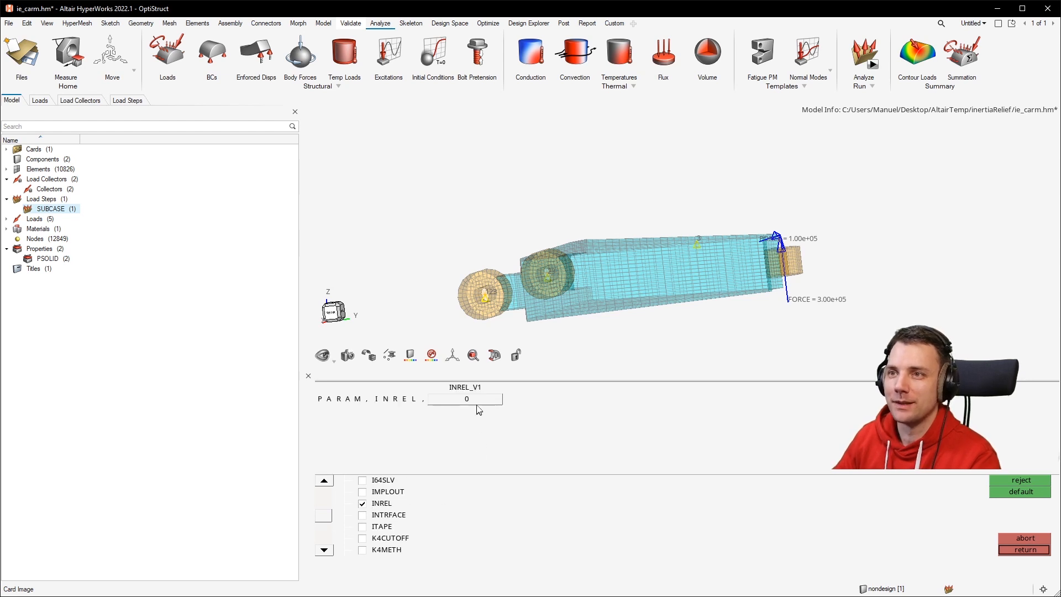
Set the INREL value to -1 and leave the control cards.
{"action": "left_click", "coordinate": [433, 408]}
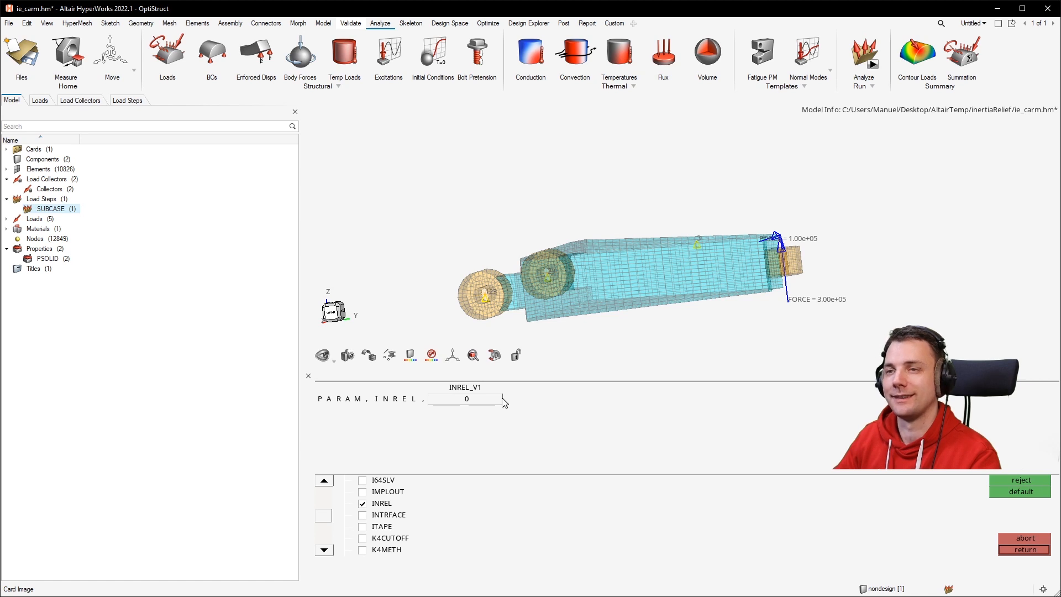
{"action": "left_click", "coordinate": [434, 403]}
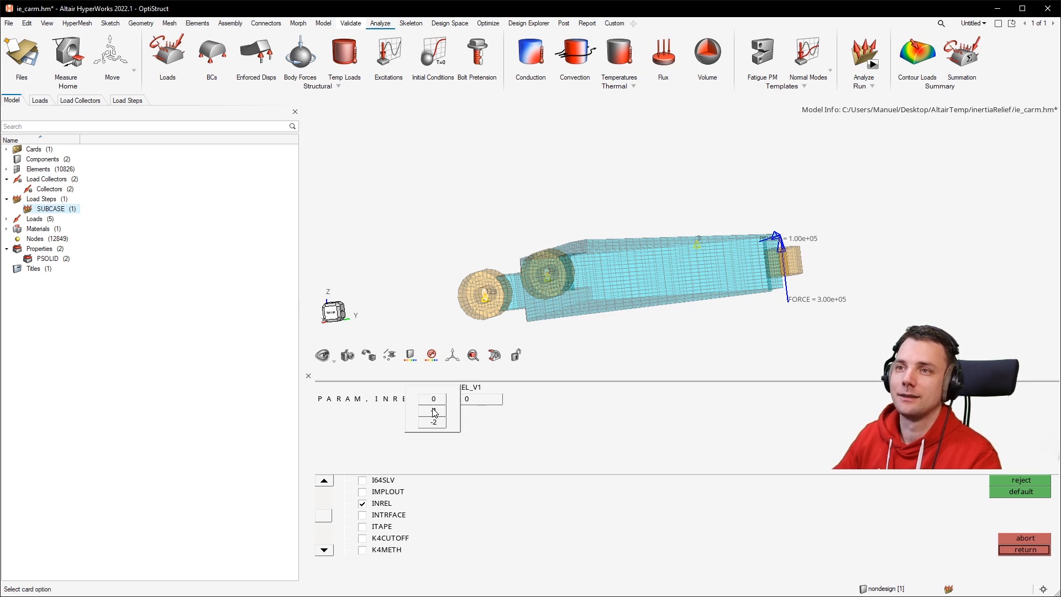
{"action": "left_click", "coordinate": [444, 403]}
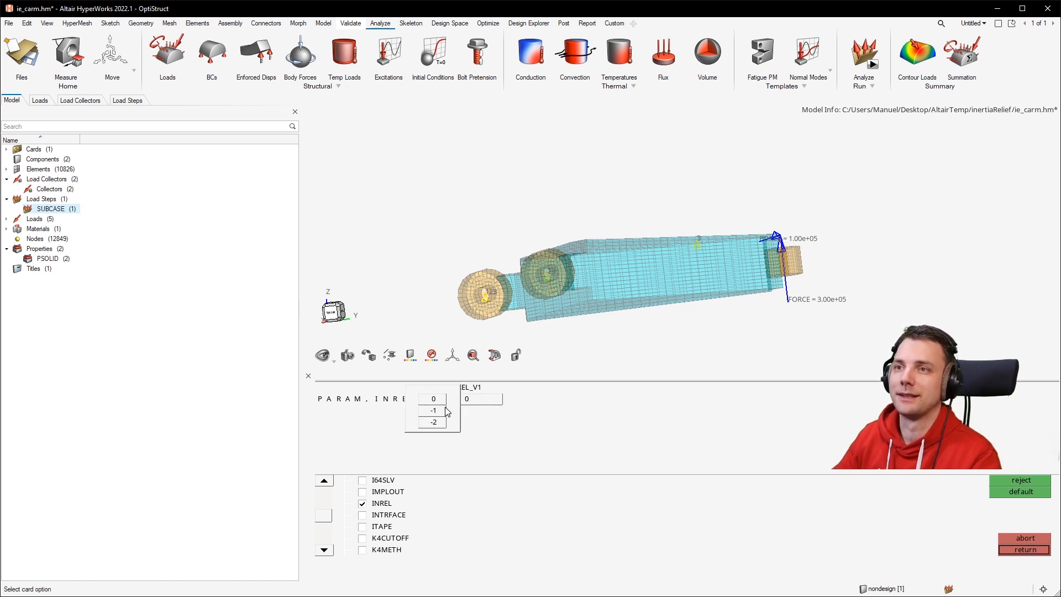
{"action": "left_click", "coordinate": [434, 401]}
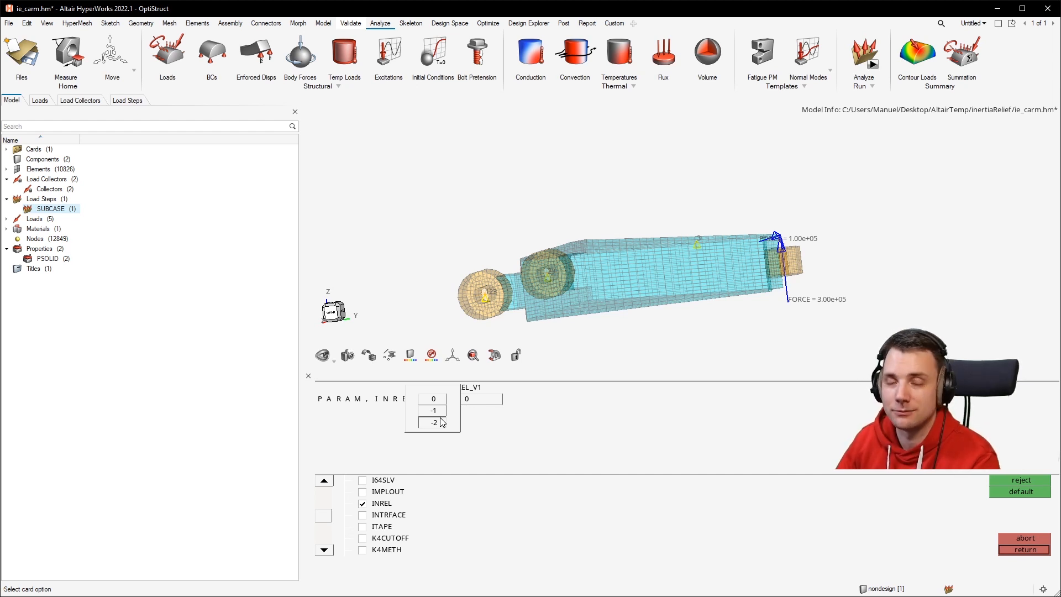
{"action": "left_click", "coordinate": [441, 412]}
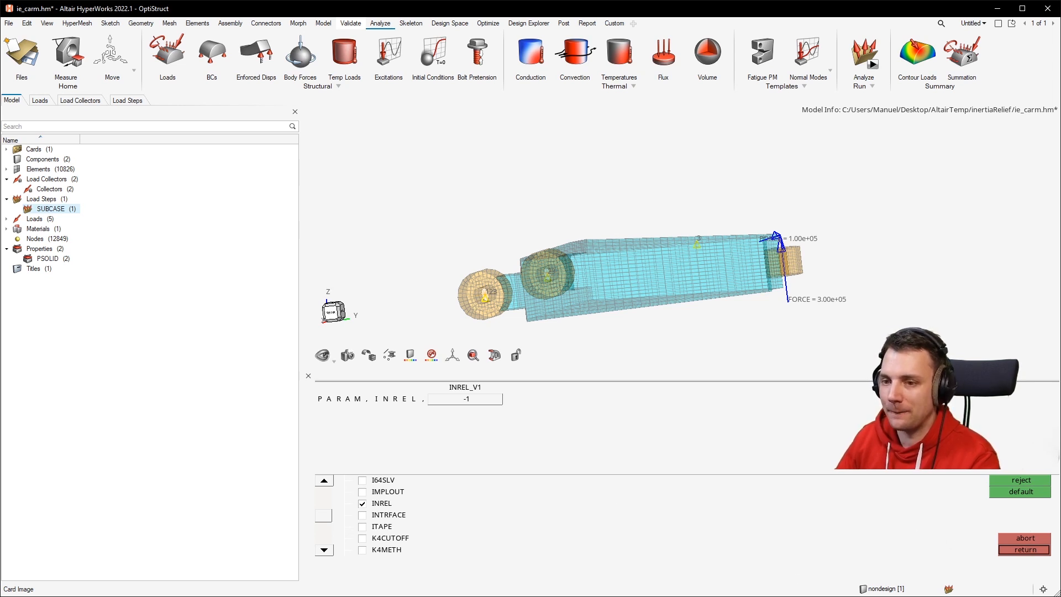
{"action": "left_click", "coordinate": [1025, 550]}
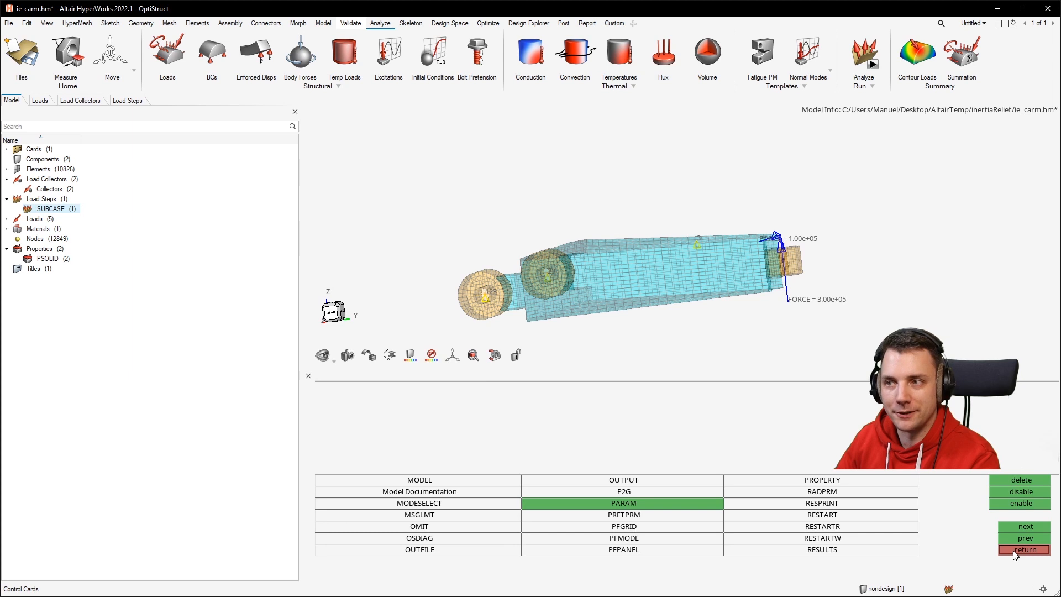
{"action": "left_click", "coordinate": [1025, 548]}
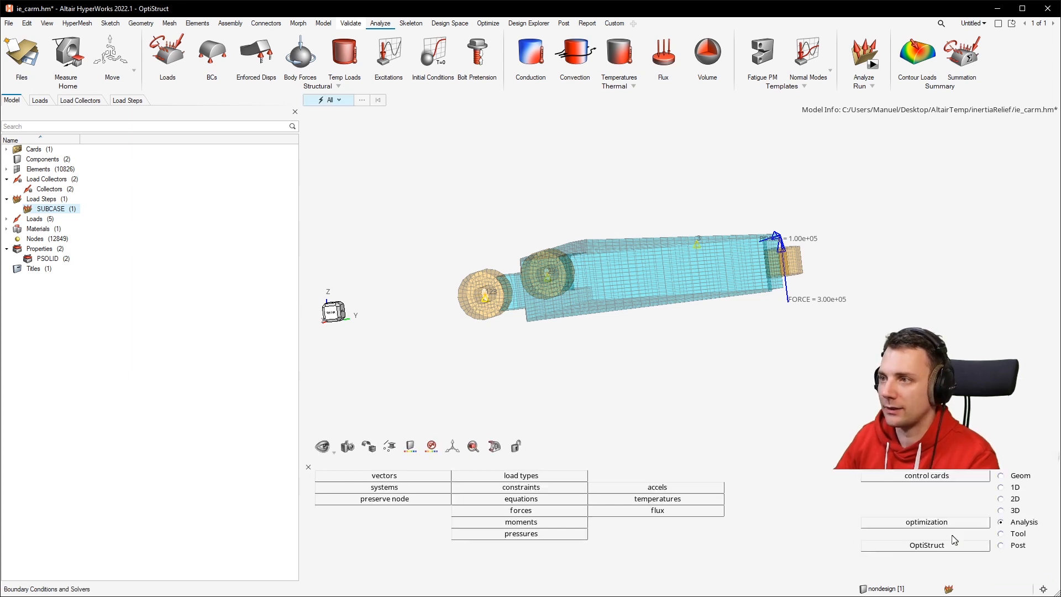
Open the OptiStruct run panel and rename the input file to ie_carm_done-test.fem.
{"action": "left_click", "coordinate": [947, 550]}
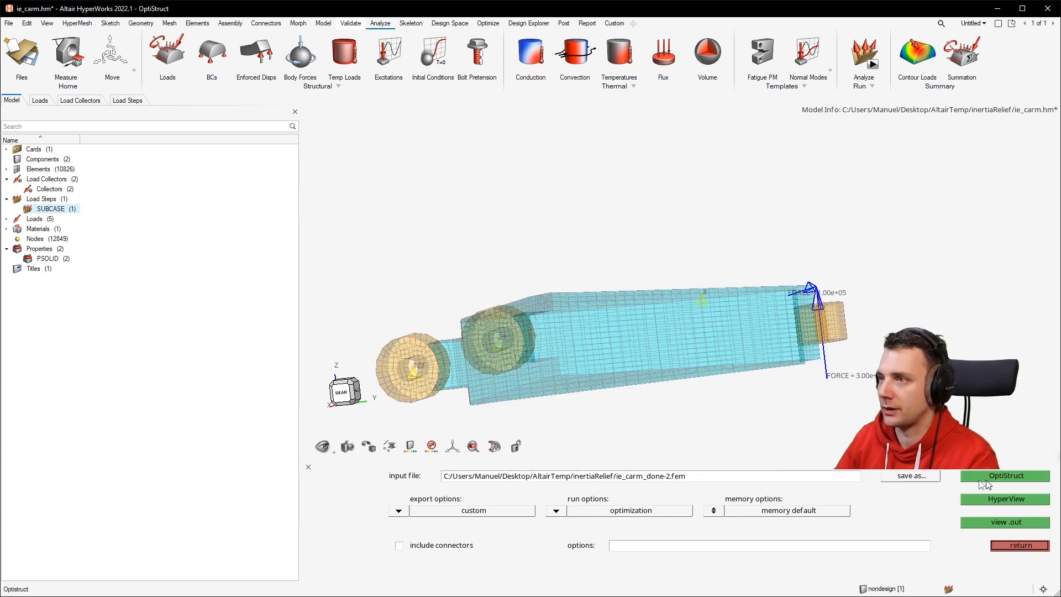
{"action": "left_click", "coordinate": [710, 482]}
{"action": "left_click", "coordinate": [675, 481]}
{"action": "key", "text": "Delete"}
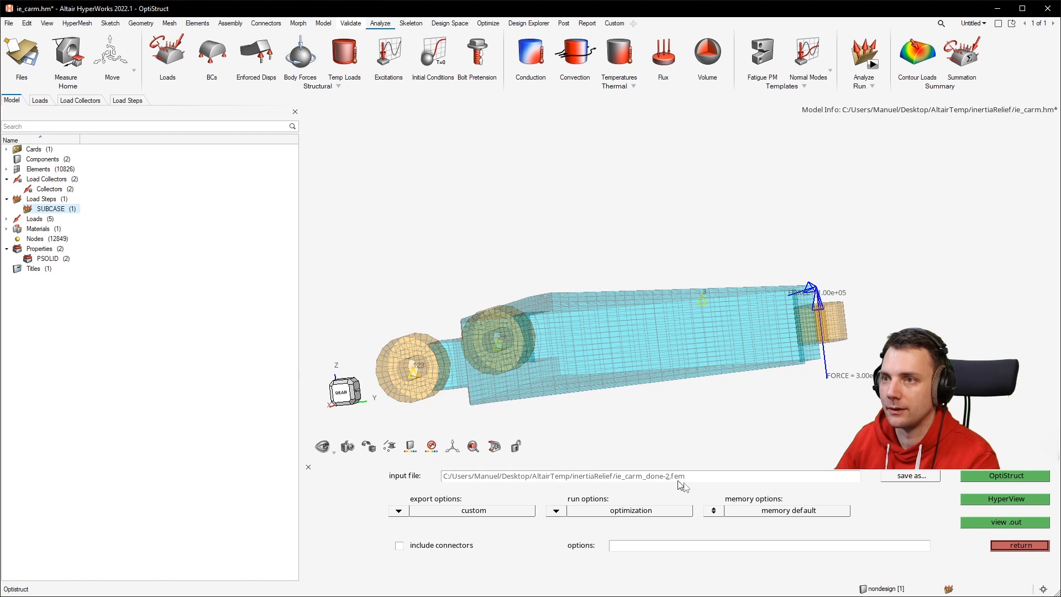
{"action": "type", "text": "test"}
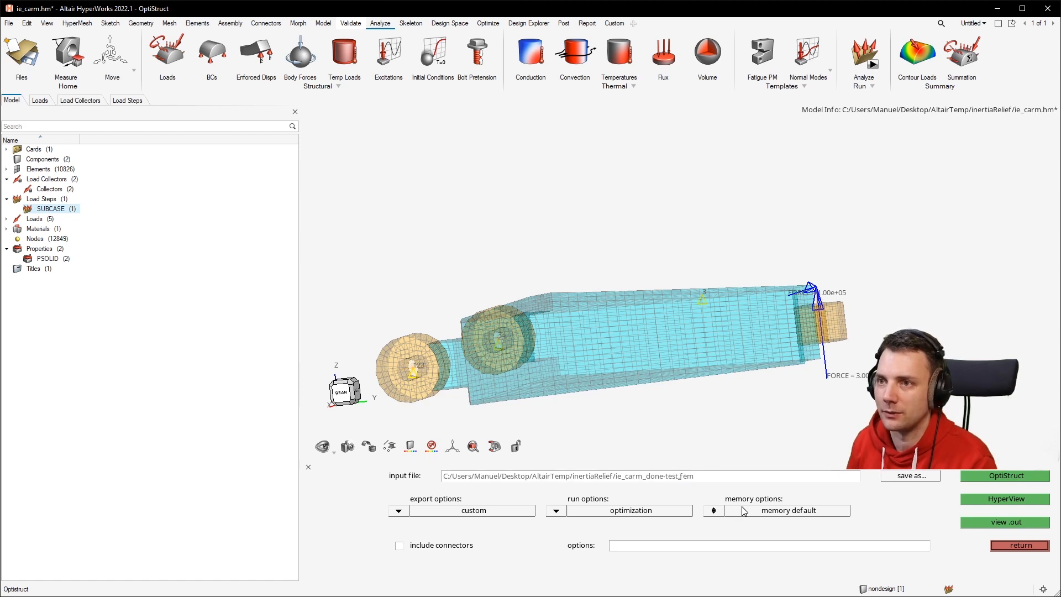
Run the OptiStruct analysis with this input file.
{"action": "left_click", "coordinate": [1010, 476]}
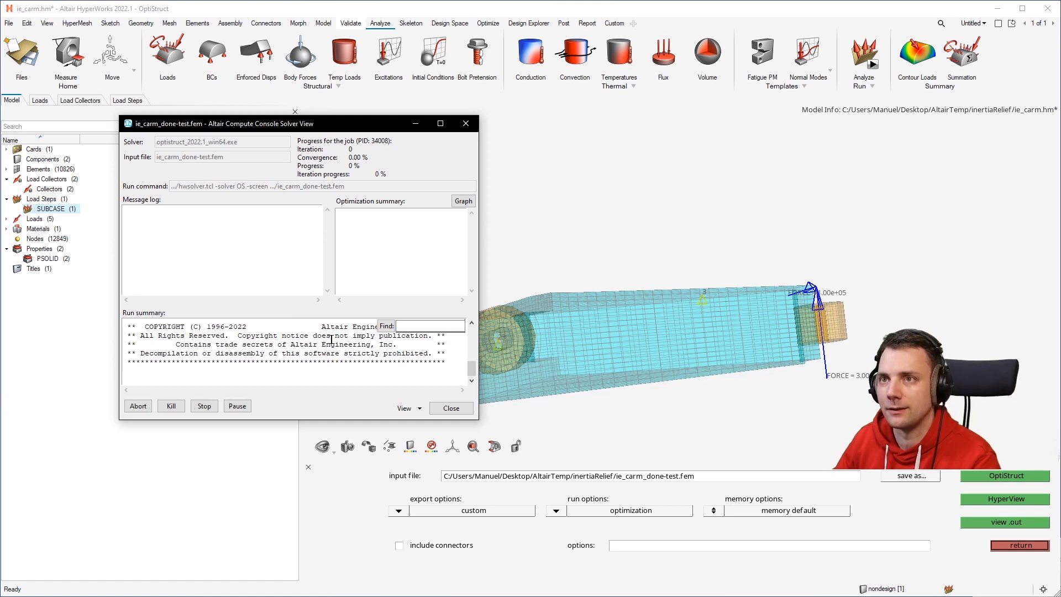
{"action": "left_click_drag", "start_coordinate": [233, 362], "coordinate": [168, 350]}
{"action": "left_click", "coordinate": [282, 362]}
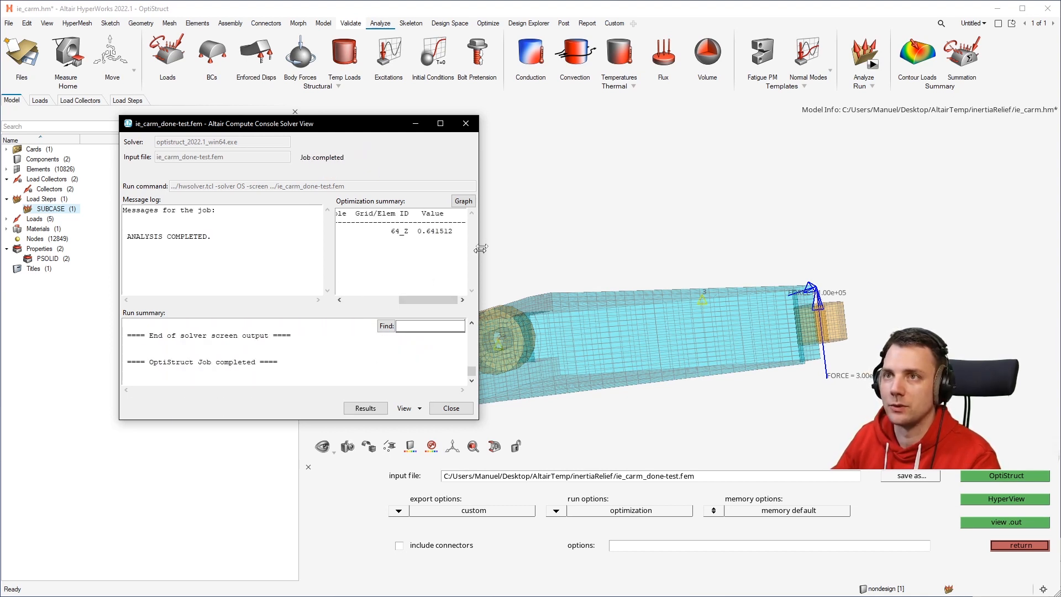
Open the solver output file and review its notes and warnings about inertia relief, then close both windows.
{"action": "left_click_drag", "start_coordinate": [497, 231], "coordinate": [652, 230]}
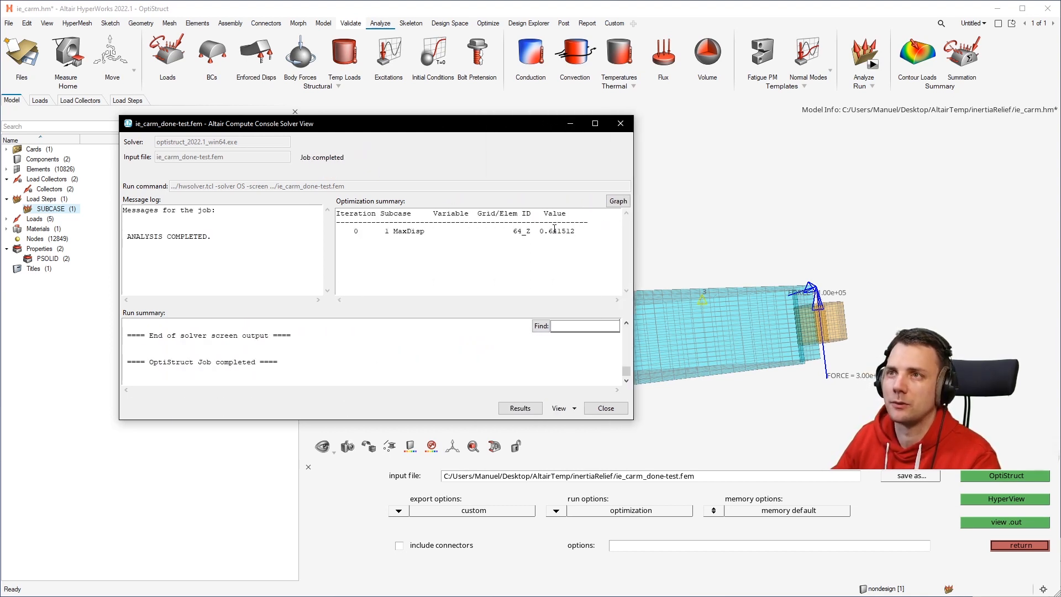
{"action": "left_click", "coordinate": [561, 408]}
{"action": "left_click", "coordinate": [599, 452]}
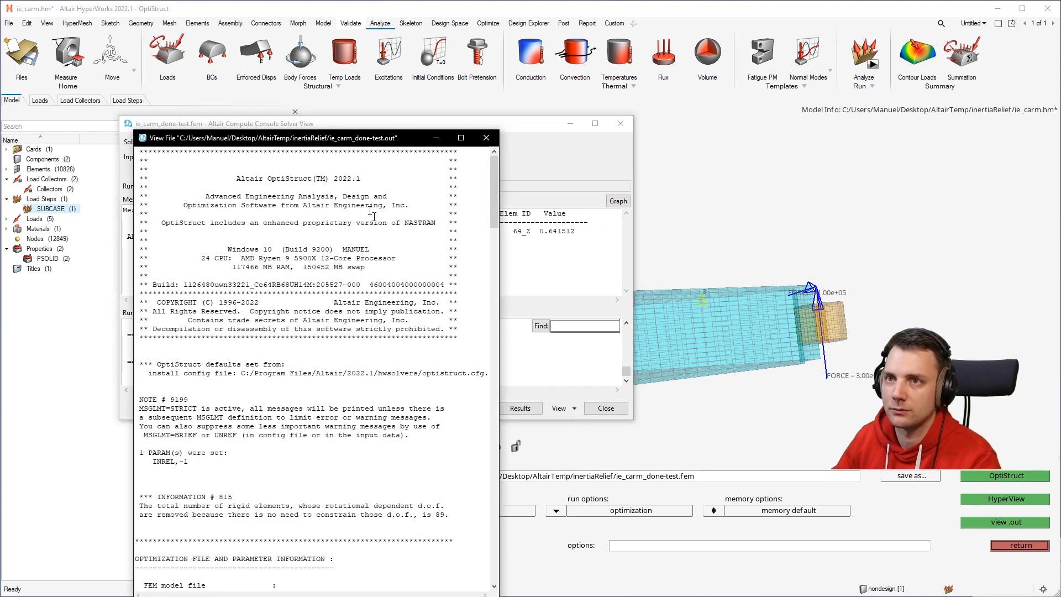
{"action": "left_click_drag", "start_coordinate": [390, 141], "coordinate": [390, 71]}
{"action": "left_click_drag", "start_coordinate": [534, 144], "coordinate": [945, 381]}
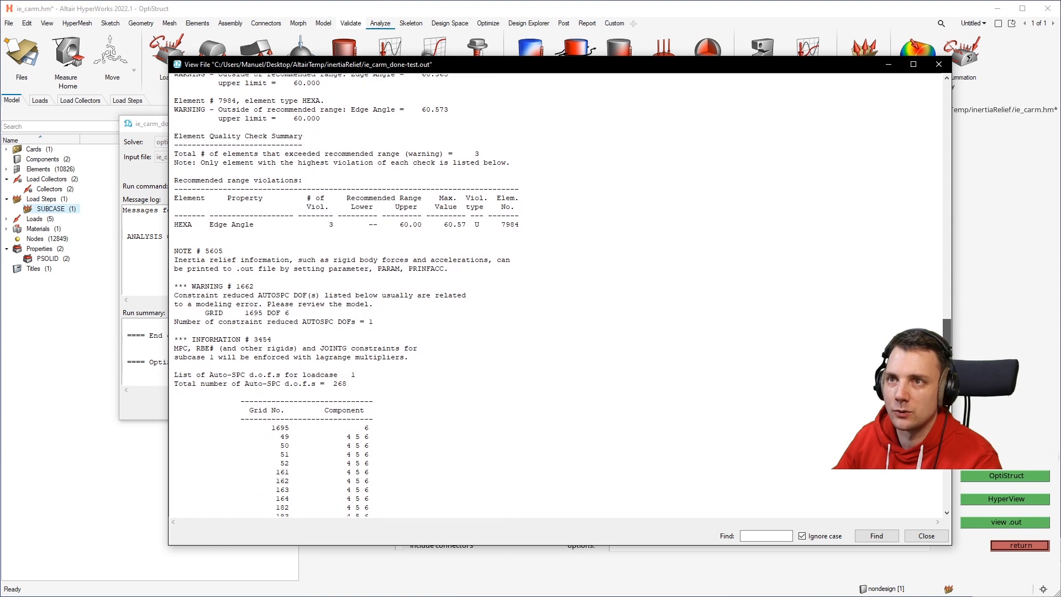
{"action": "left_click_drag", "start_coordinate": [447, 277], "coordinate": [321, 260]}
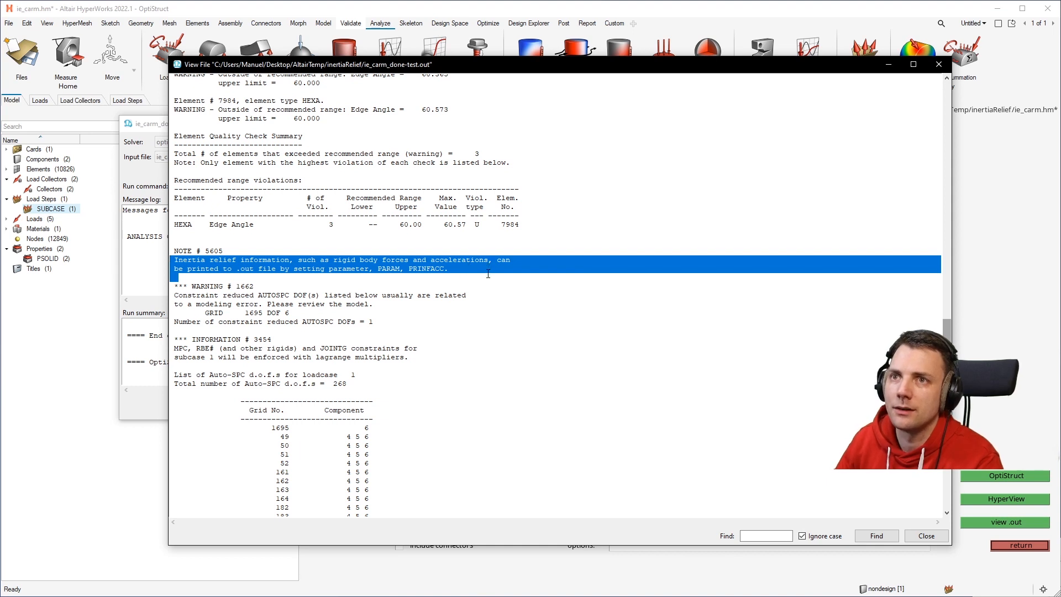
{"action": "left_click", "coordinate": [926, 535]}
{"action": "left_click", "coordinate": [605, 407]}
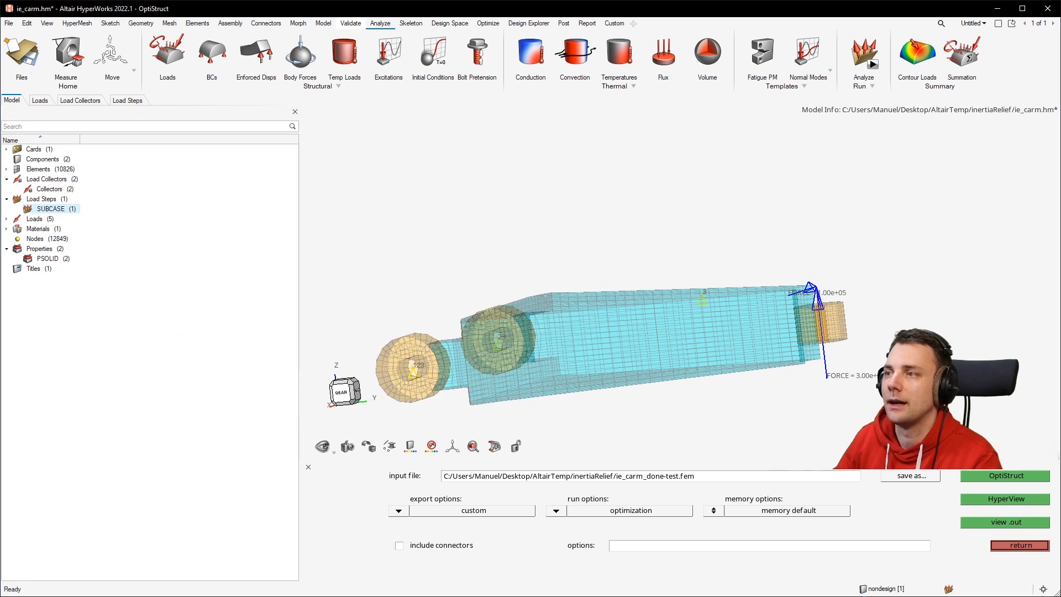
In the control cards, enable the PARAM PRINFACC parameter with value 1 and leave the control cards.
{"action": "left_click", "coordinate": [1027, 545]}
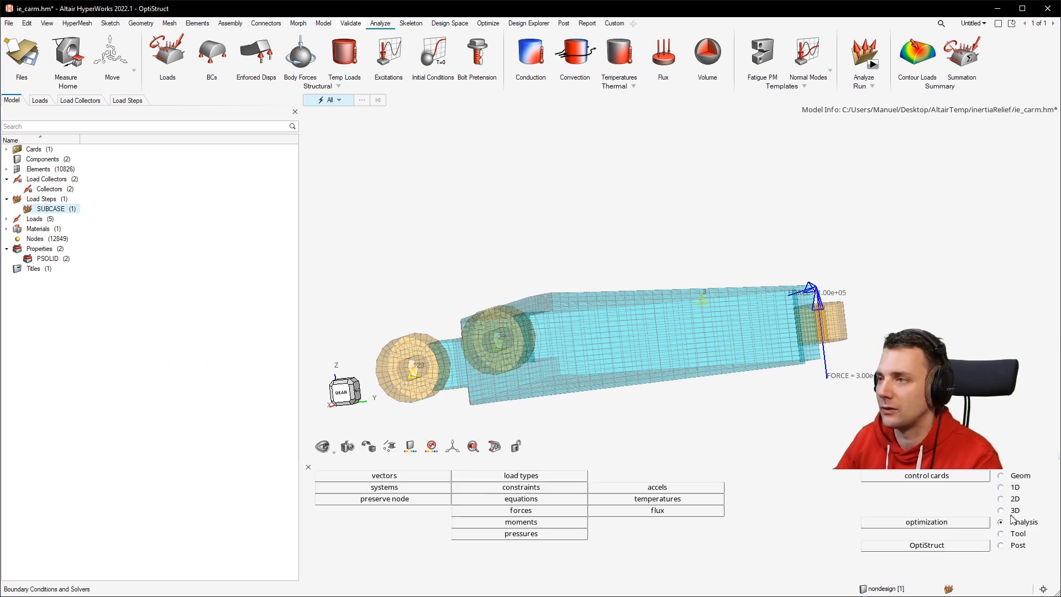
{"action": "left_click", "coordinate": [917, 476]}
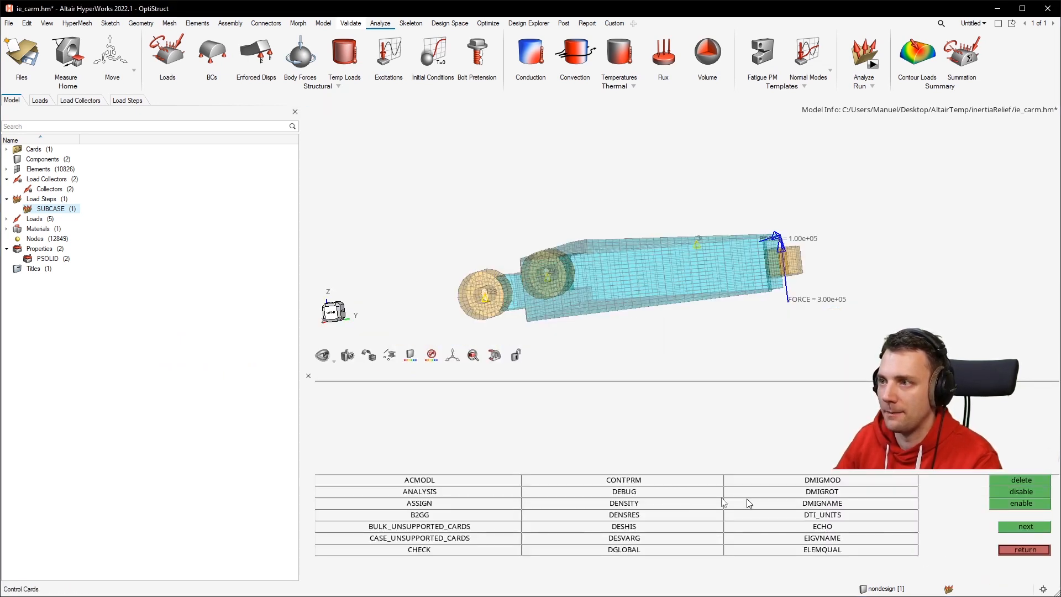
{"action": "left_click", "coordinate": [1025, 526]}
{"action": "left_click", "coordinate": [1018, 525]}
{"action": "left_click", "coordinate": [662, 502]}
{"action": "left_click_drag", "start_coordinate": [314, 500], "coordinate": [326, 540]}
{"action": "double_click", "coordinate": [363, 391]}
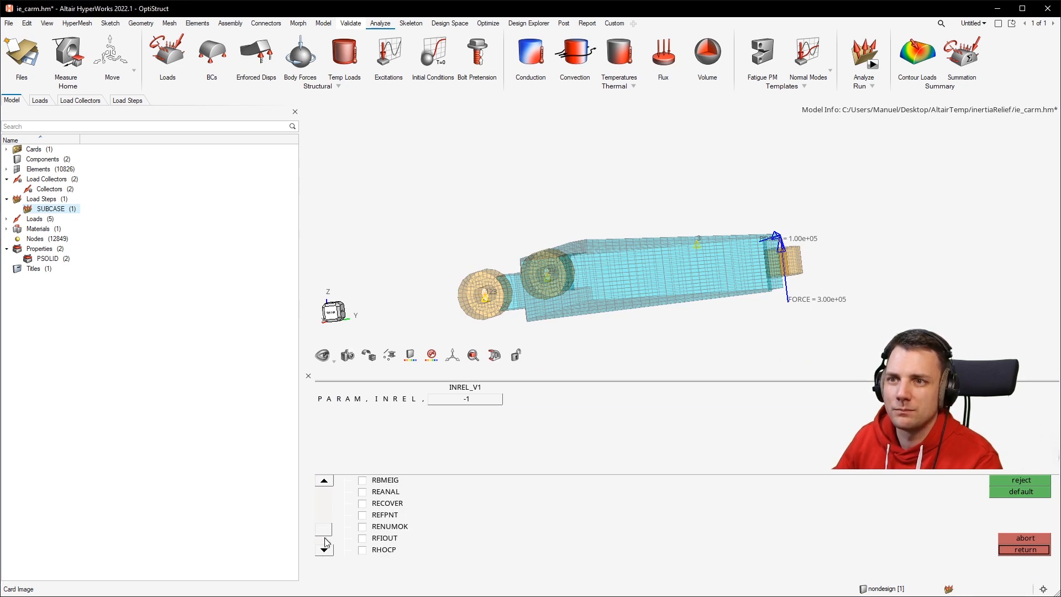
{"action": "left_click", "coordinate": [327, 481]}
{"action": "left_click", "coordinate": [327, 481]}
{"action": "left_click", "coordinate": [327, 482]}
{"action": "left_click", "coordinate": [327, 481]}
{"action": "left_click", "coordinate": [327, 481]}
{"action": "left_click", "coordinate": [327, 481]}
{"action": "left_click", "coordinate": [327, 481]}
{"action": "left_click", "coordinate": [327, 481]}
{"action": "left_click", "coordinate": [327, 482]}
{"action": "left_click", "coordinate": [327, 482]}
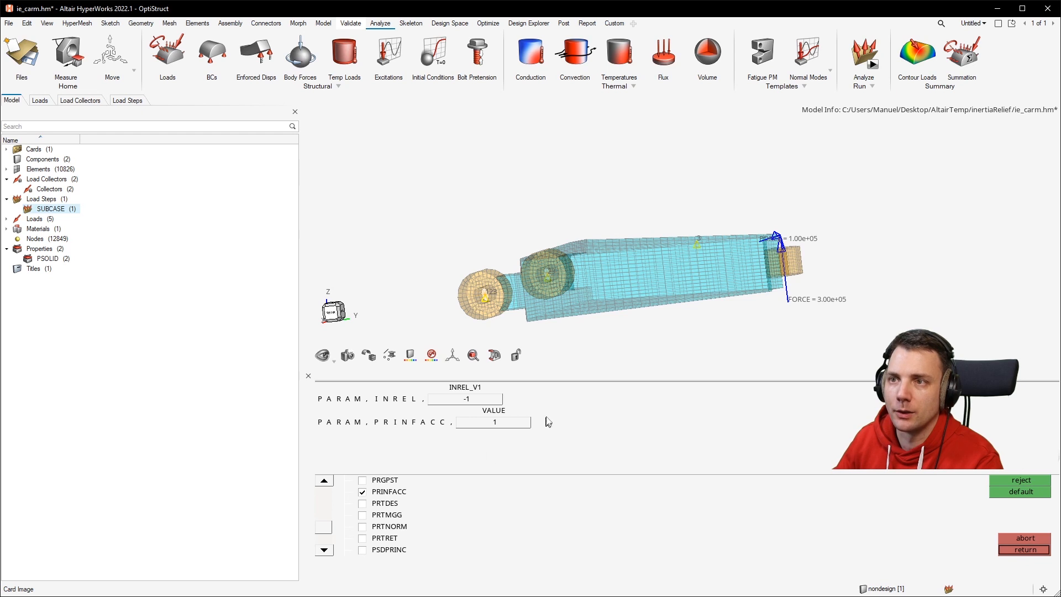
{"action": "left_click", "coordinate": [463, 429]}
{"action": "left_click", "coordinate": [474, 433]}
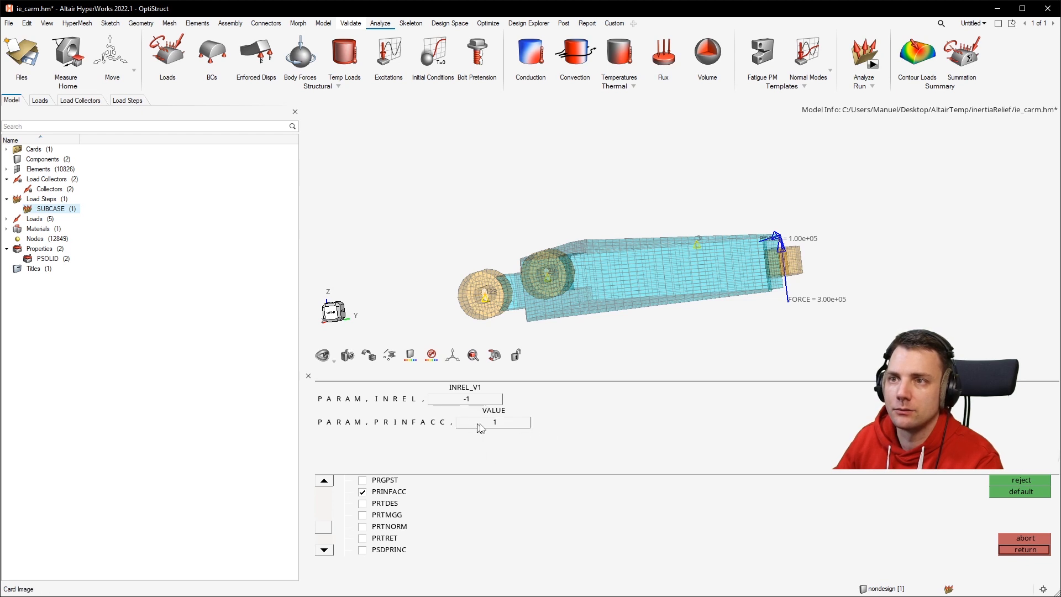
{"action": "left_click", "coordinate": [1026, 549]}
{"action": "left_click", "coordinate": [1027, 549]}
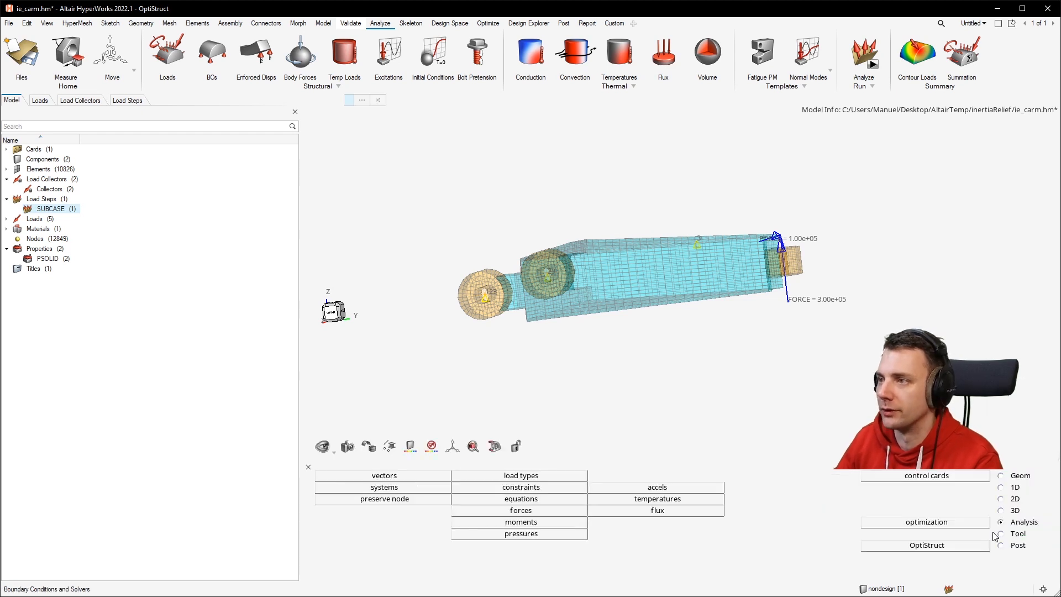
Rerun the OptiStruct analysis, overwriting the existing ie_carm_done-test.fem input file.
{"action": "left_click", "coordinate": [975, 547]}
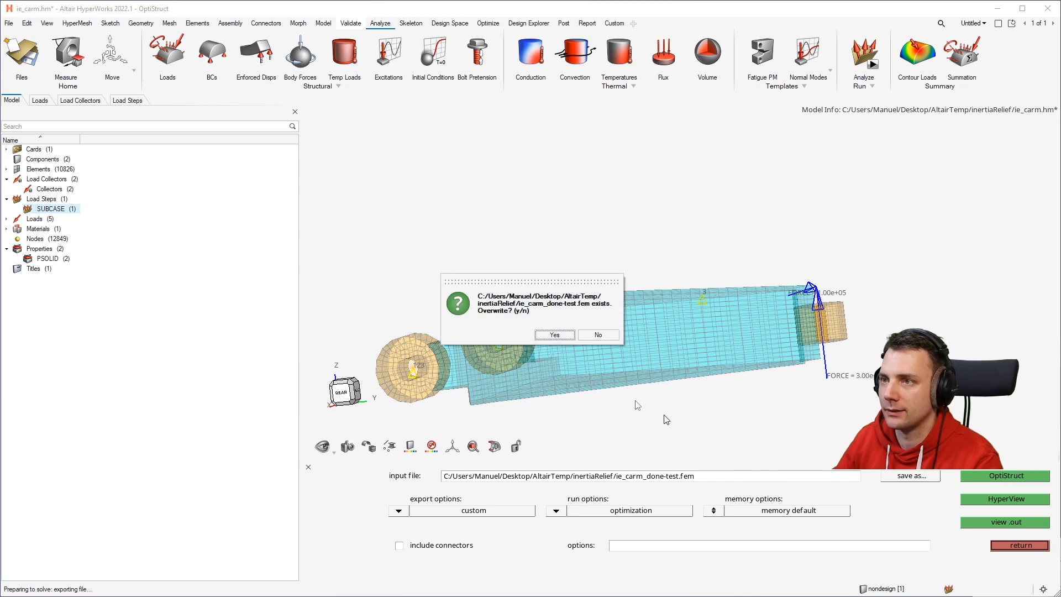
{"action": "left_click", "coordinate": [551, 333]}
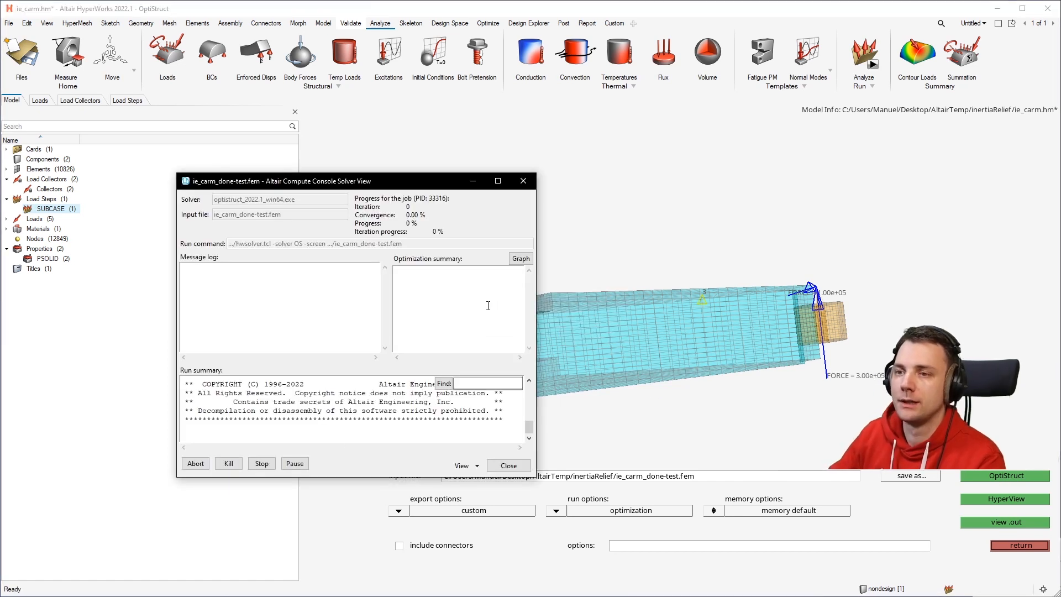
Switch to the browser and examine the OptiStruct reference pages for SUPORT1 and the PARAM, INREL values.
{"action": "key", "text": "alt+Tab"}
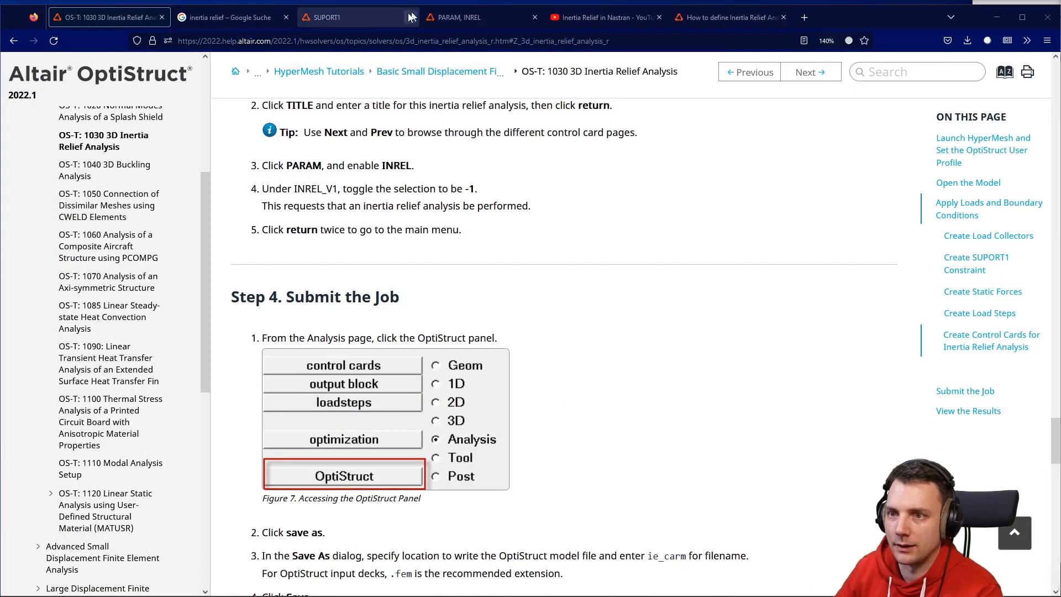
{"action": "left_click", "coordinate": [359, 25]}
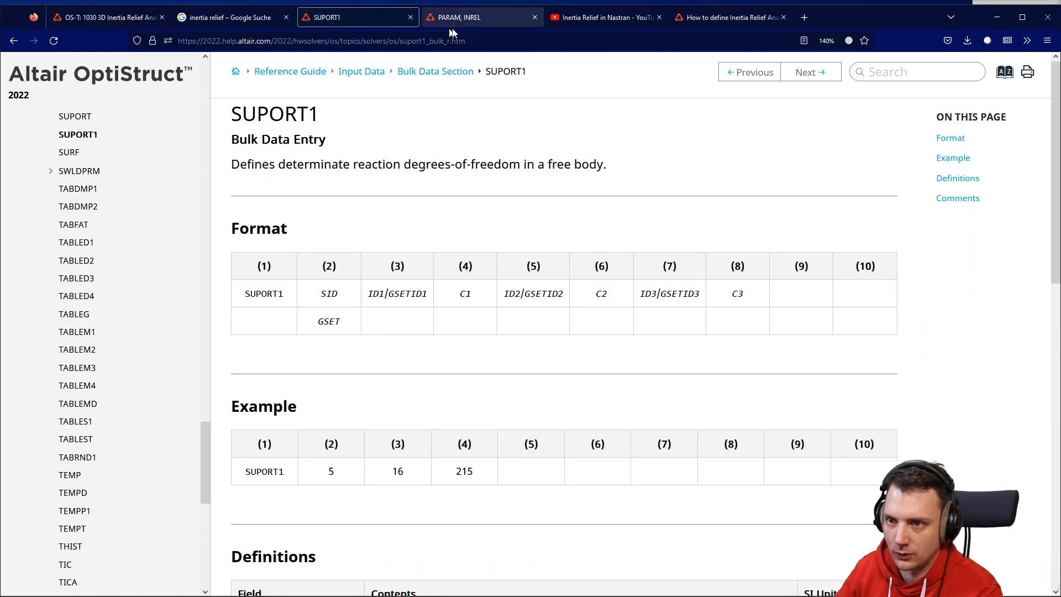
{"action": "left_click", "coordinate": [492, 21]}
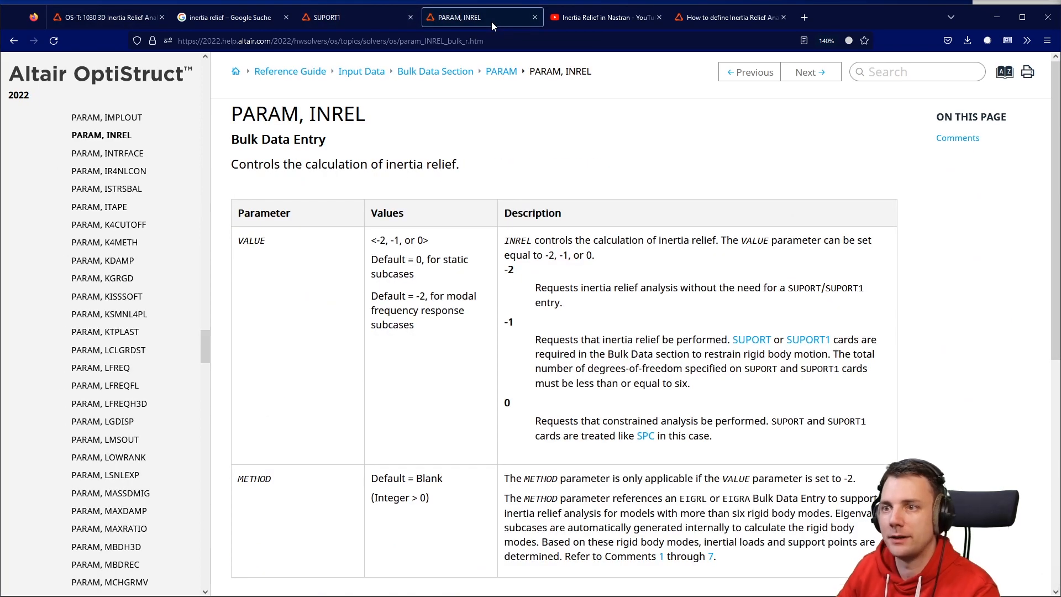
{"action": "left_click_drag", "start_coordinate": [381, 119], "coordinate": [281, 134]}
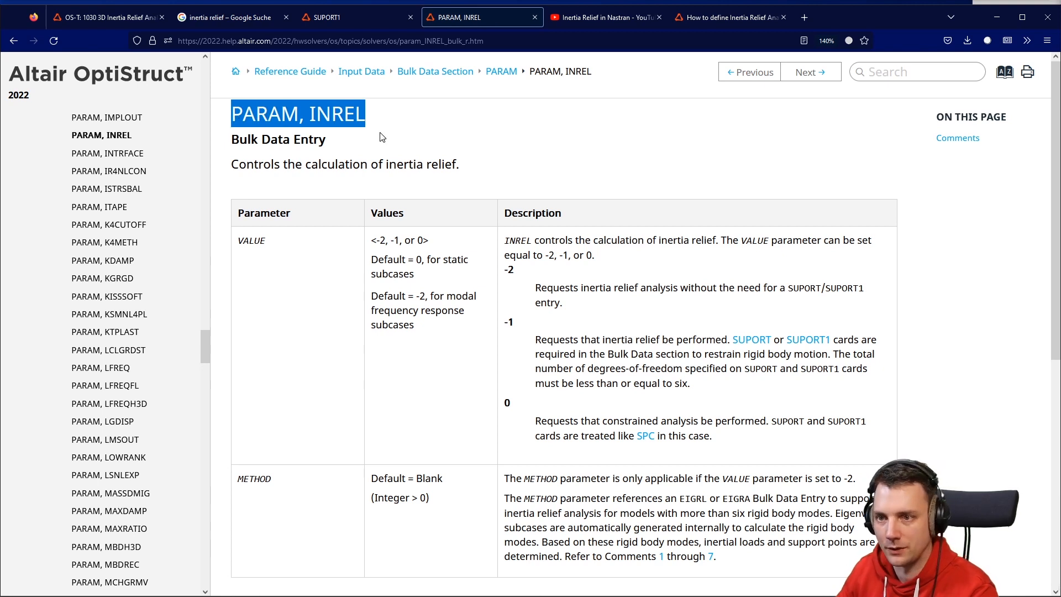
{"action": "scroll", "coordinate": [500, 192], "scroll_direction": "down", "scroll_amount": 2}
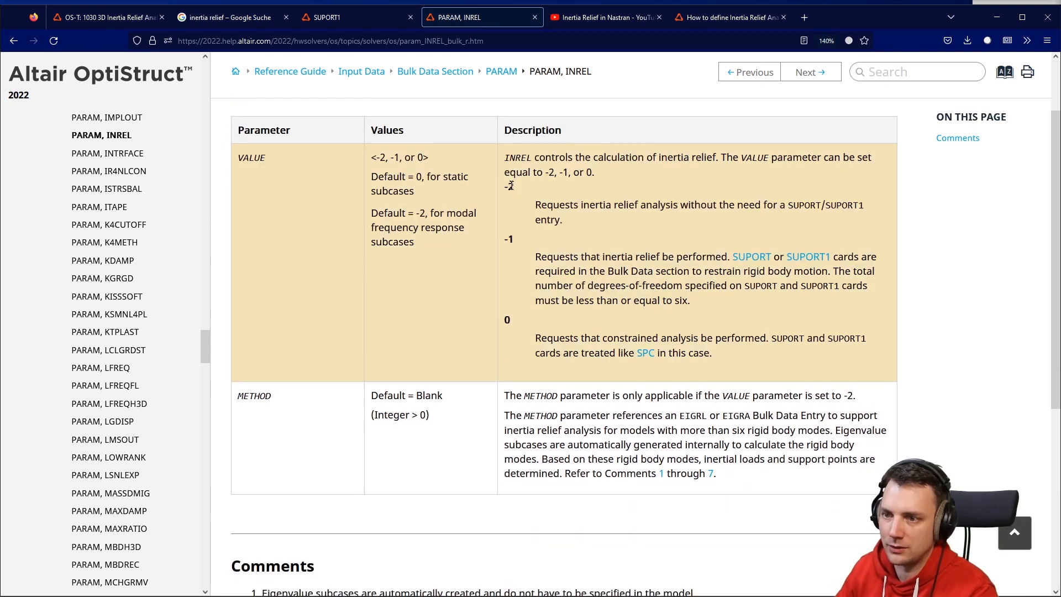
{"action": "left_click_drag", "start_coordinate": [516, 238], "coordinate": [503, 247]}
{"action": "left_click_drag", "start_coordinate": [503, 323], "coordinate": [522, 318]}
{"action": "left_click_drag", "start_coordinate": [582, 355], "coordinate": [804, 358]}
{"action": "left_click", "coordinate": [524, 338]}
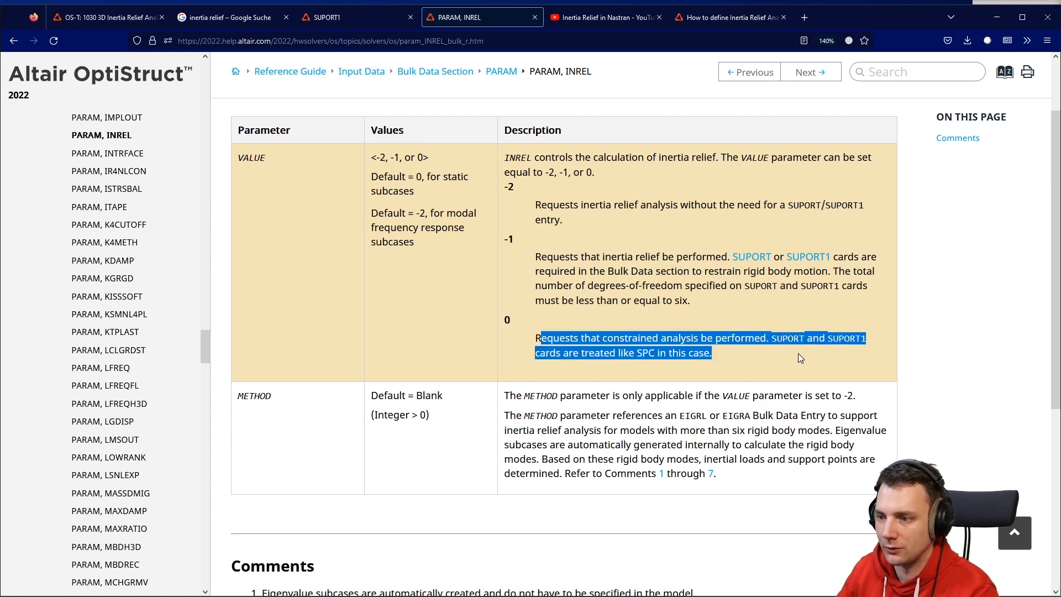
{"action": "left_click", "coordinate": [797, 357]}
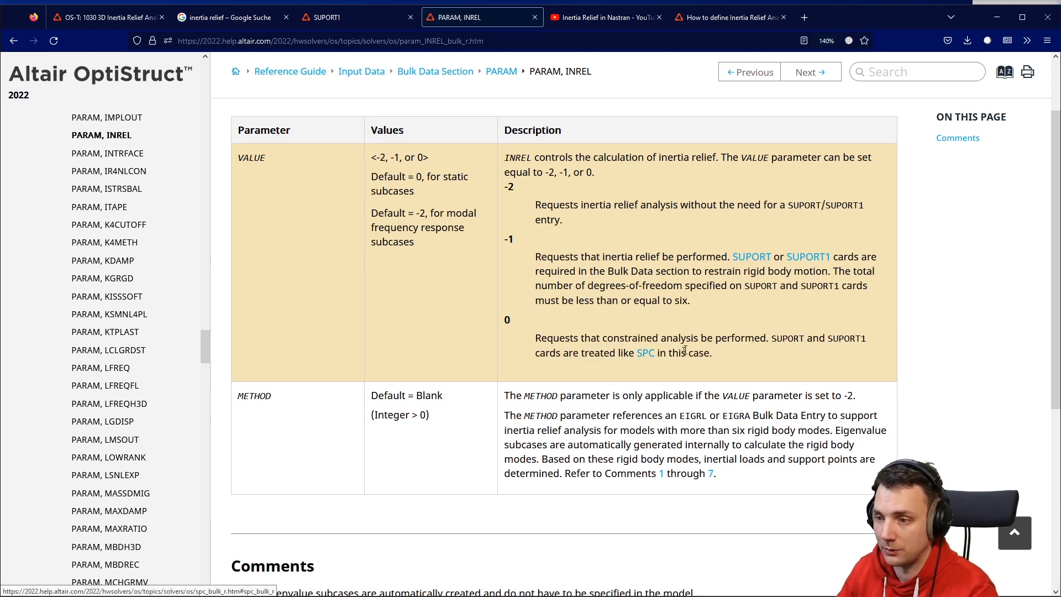
{"action": "left_click_drag", "start_coordinate": [534, 258], "coordinate": [807, 285]}
{"action": "left_click", "coordinate": [599, 260]}
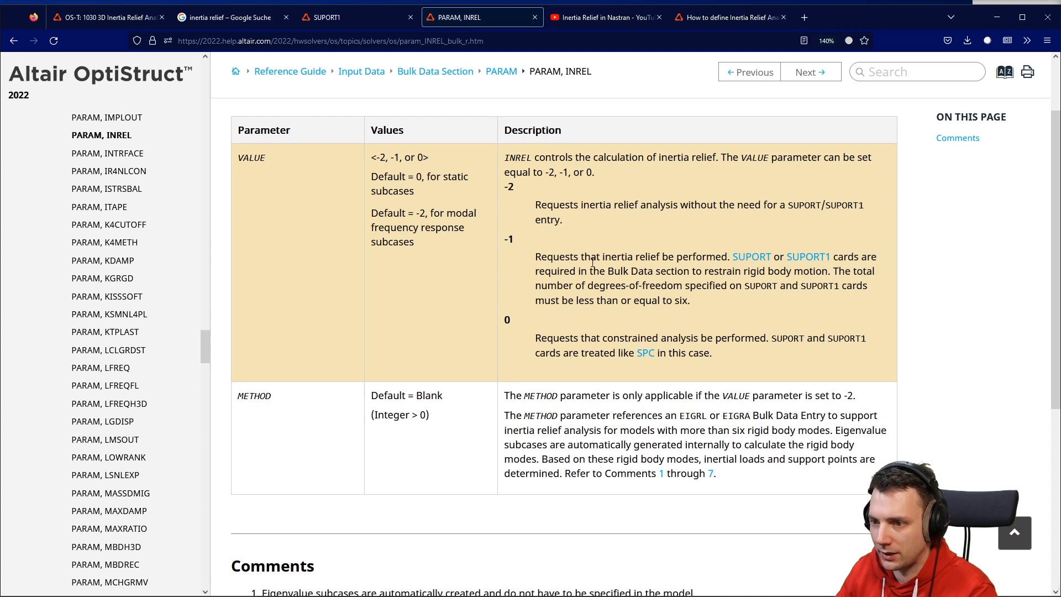
{"action": "left_click_drag", "start_coordinate": [544, 270], "coordinate": [870, 289]}
{"action": "left_click", "coordinate": [877, 291]}
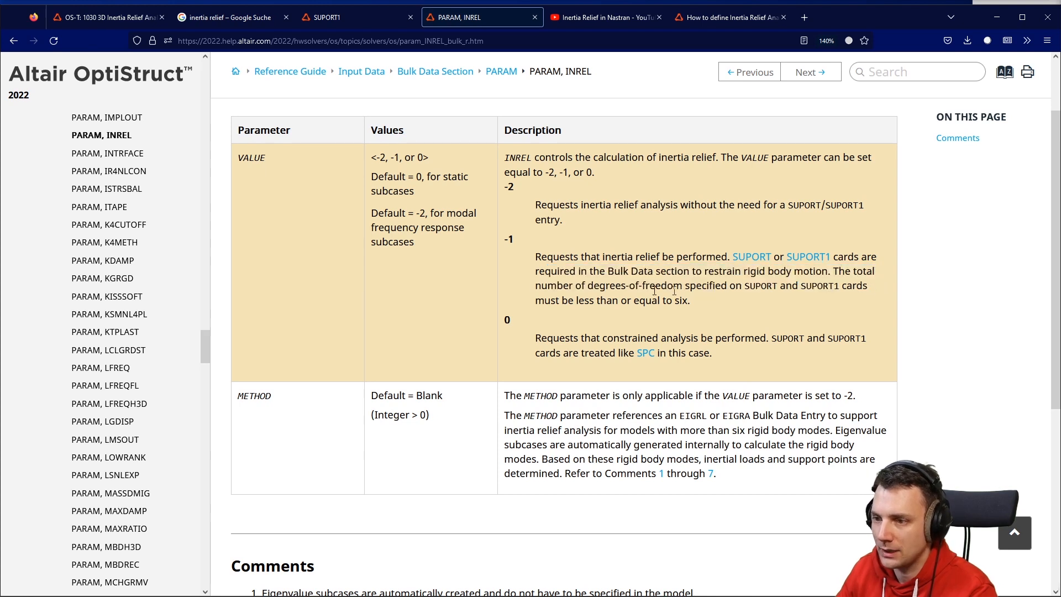
{"action": "left_click_drag", "start_coordinate": [559, 288], "coordinate": [872, 302]}
{"action": "left_click", "coordinate": [714, 306]}
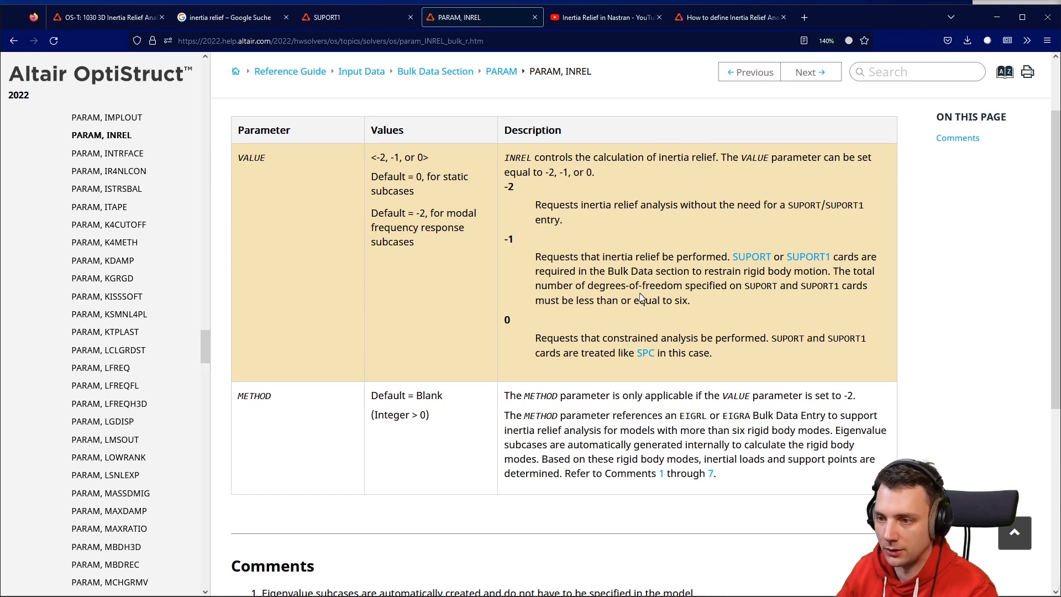
{"action": "left_click_drag", "start_coordinate": [692, 302], "coordinate": [506, 268]}
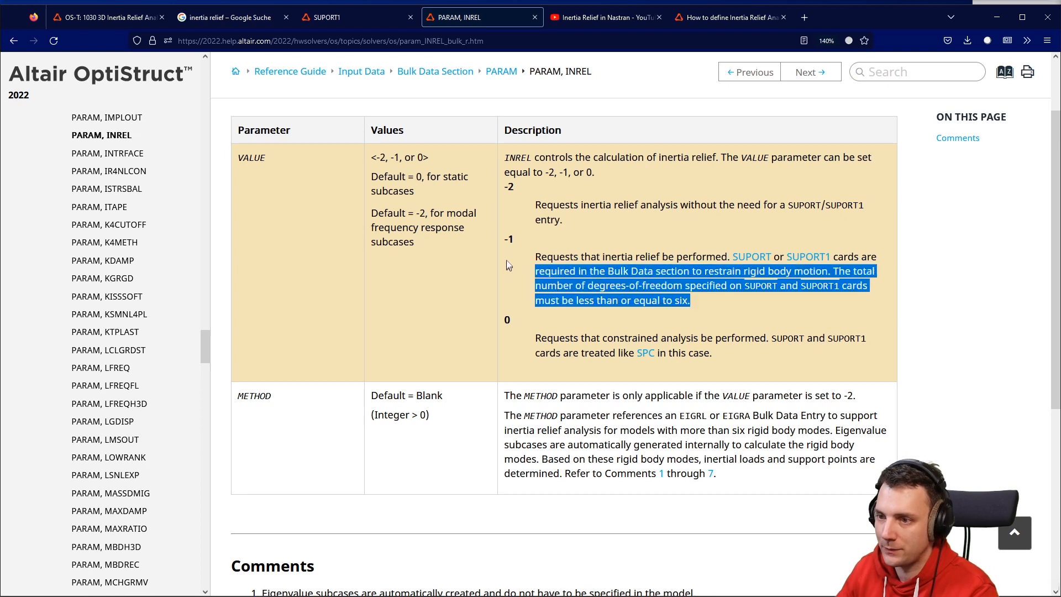
{"action": "left_click_drag", "start_coordinate": [534, 205], "coordinate": [648, 207]}
{"action": "left_click", "coordinate": [580, 219]}
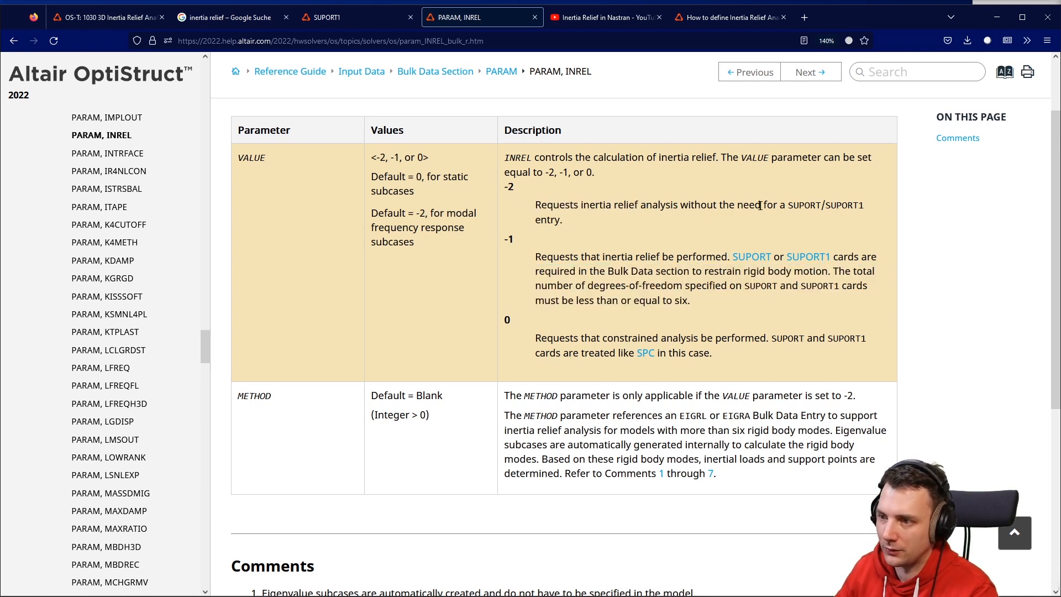
{"action": "left_click_drag", "start_coordinate": [786, 206], "coordinate": [848, 206]}
{"action": "left_click_drag", "start_coordinate": [689, 213], "coordinate": [670, 212]}
{"action": "left_click", "coordinate": [499, 203]}
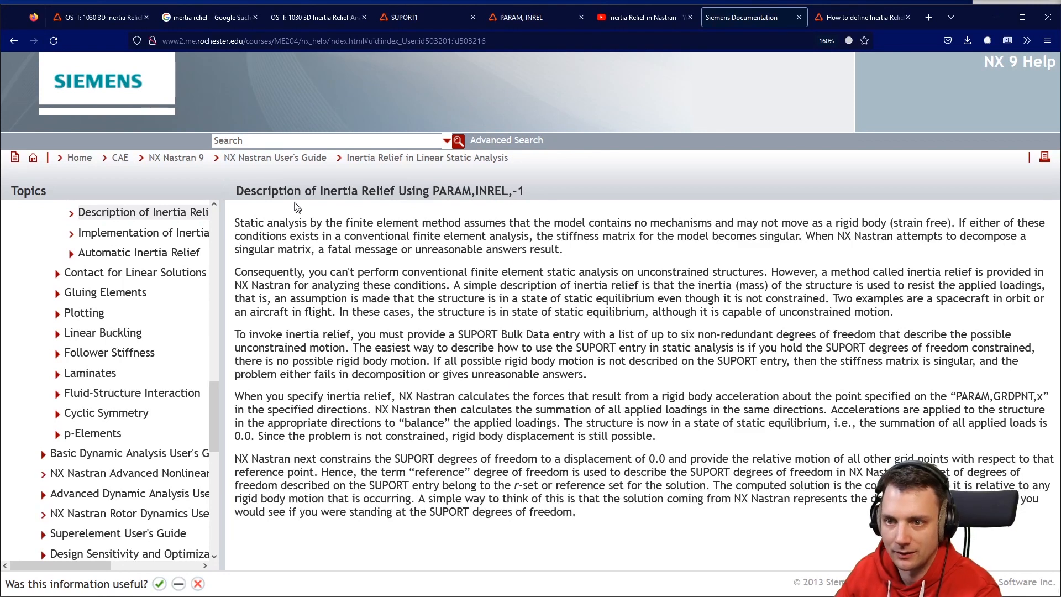
Read the NX Nastran help pages on inertia relief and the two ways to invoke it with PARAM,INREL.
{"action": "left_click_drag", "start_coordinate": [262, 193], "coordinate": [591, 204]}
{"action": "left_click", "coordinate": [604, 207]}
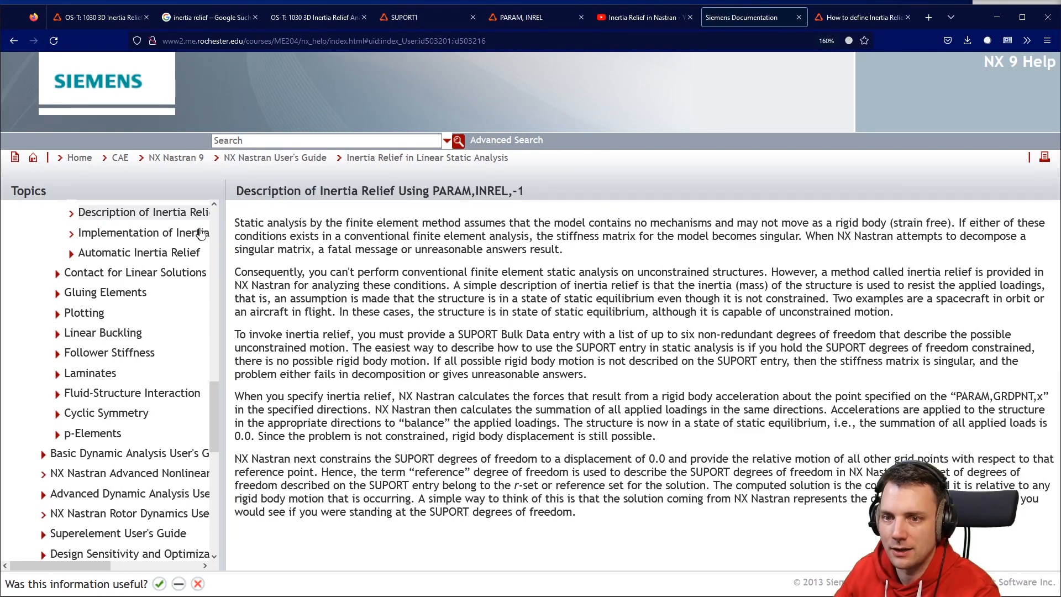
{"action": "scroll", "coordinate": [176, 241], "scroll_direction": "up", "scroll_amount": 2}
{"action": "left_click_drag", "start_coordinate": [489, 190], "coordinate": [564, 201]}
{"action": "left_click_drag", "start_coordinate": [531, 298], "coordinate": [521, 311]}
{"action": "left_click", "coordinate": [502, 346]}
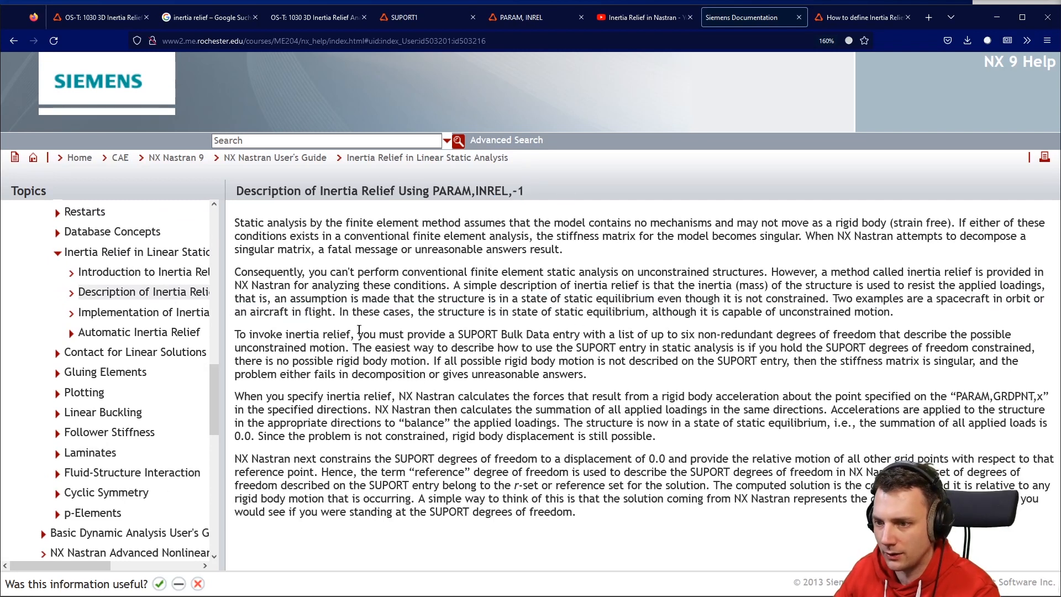
{"action": "left_click_drag", "start_coordinate": [363, 334], "coordinate": [629, 334]}
{"action": "left_click", "coordinate": [140, 272]}
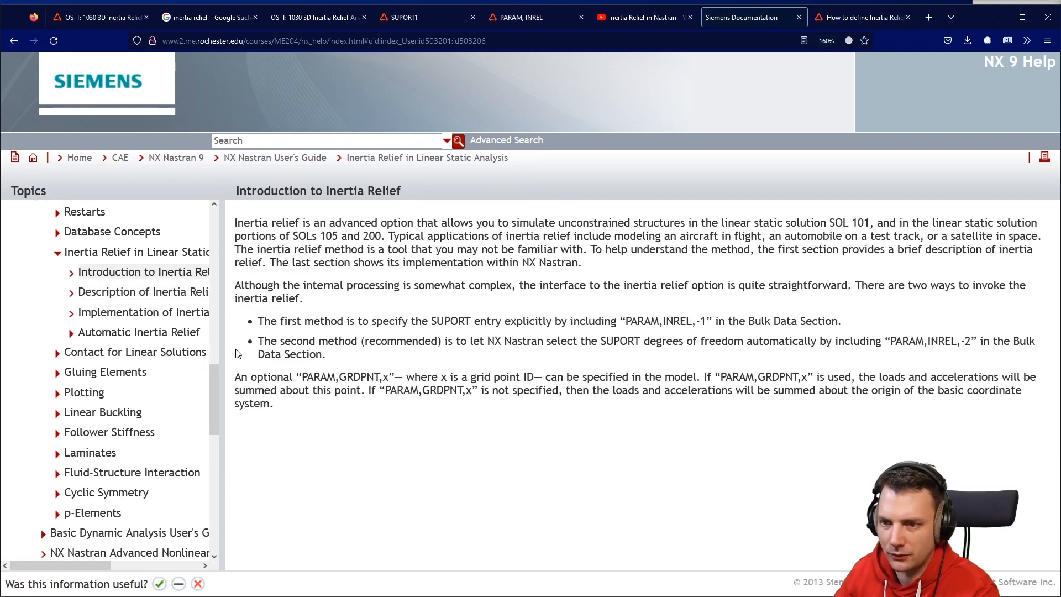
{"action": "left_click", "coordinate": [139, 255]}
{"action": "left_click", "coordinate": [139, 270]}
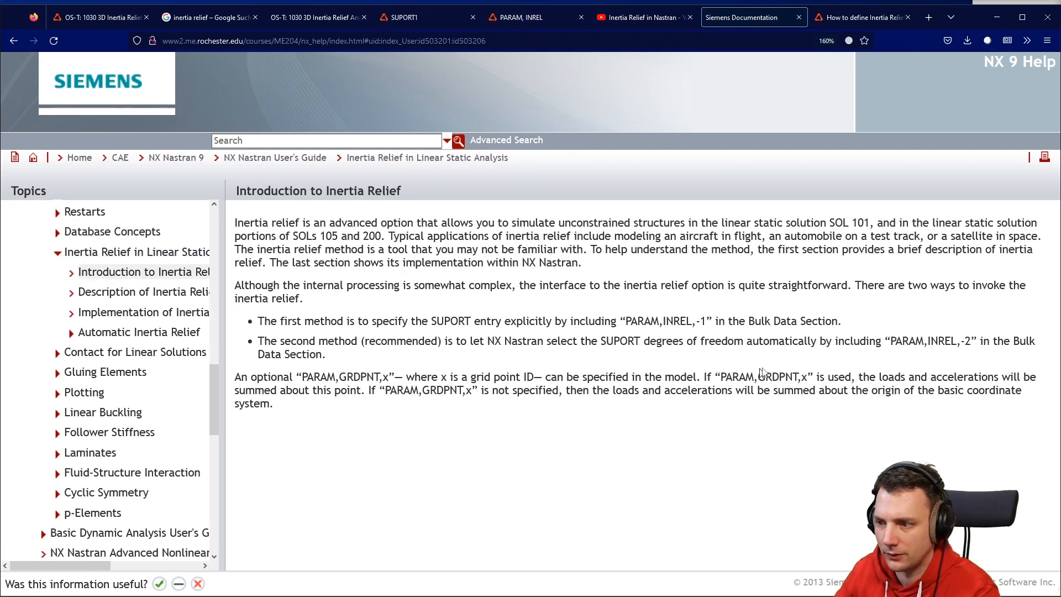
{"action": "left_click_drag", "start_coordinate": [270, 341], "coordinate": [1026, 343]}
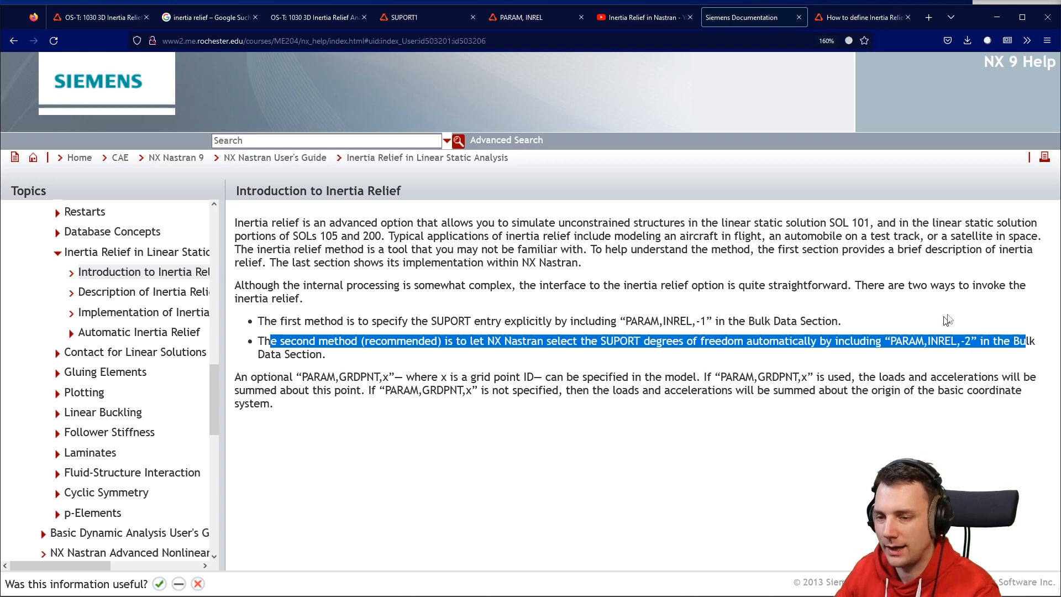
Re-examine the PARAM, INREL value descriptions and comments, then return to the solver view.
{"action": "left_click", "coordinate": [529, 17]}
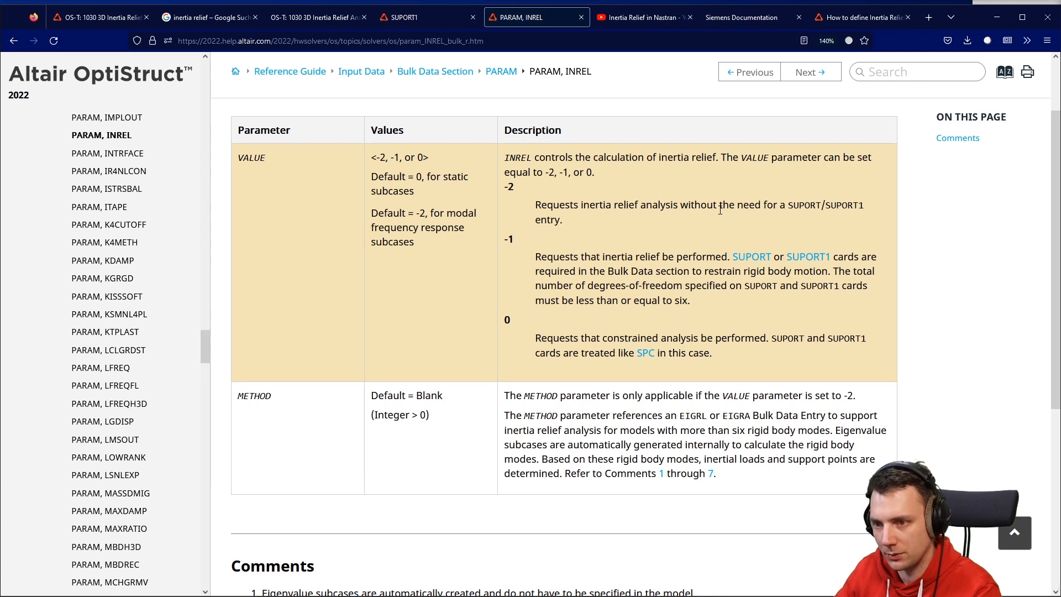
{"action": "left_click_drag", "start_coordinate": [371, 176], "coordinate": [452, 176]}
{"action": "left_click", "coordinate": [405, 214]}
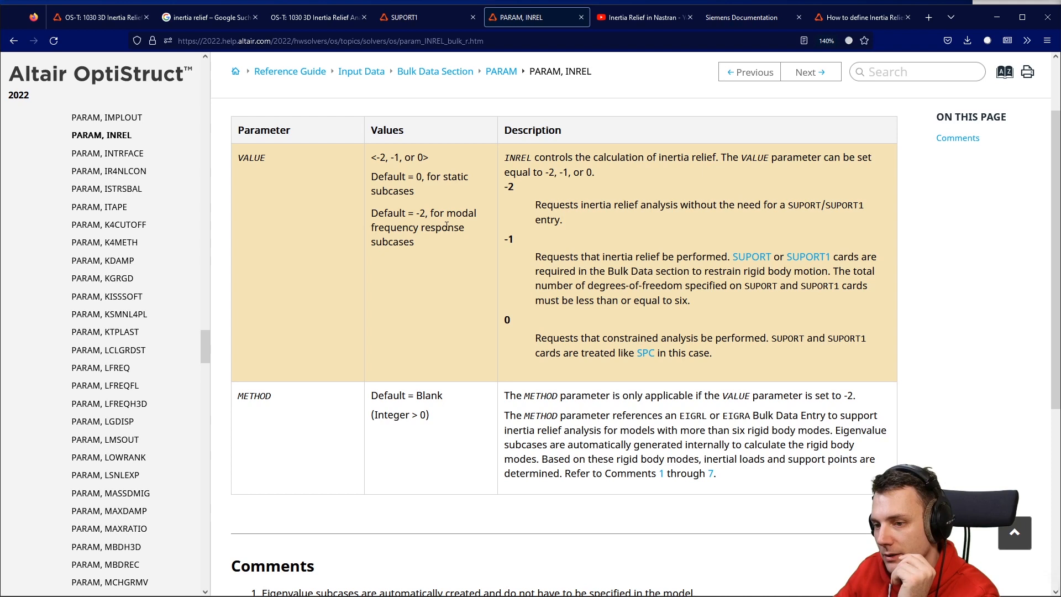
{"action": "scroll", "coordinate": [447, 225], "scroll_direction": "down", "scroll_amount": 5}
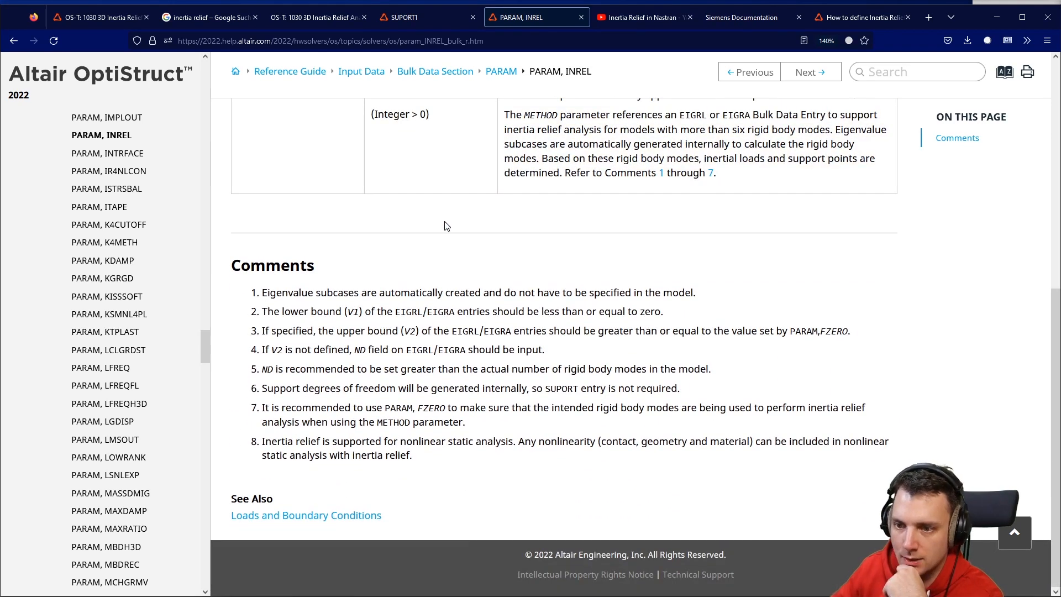
{"action": "left_click", "coordinate": [95, 21]}
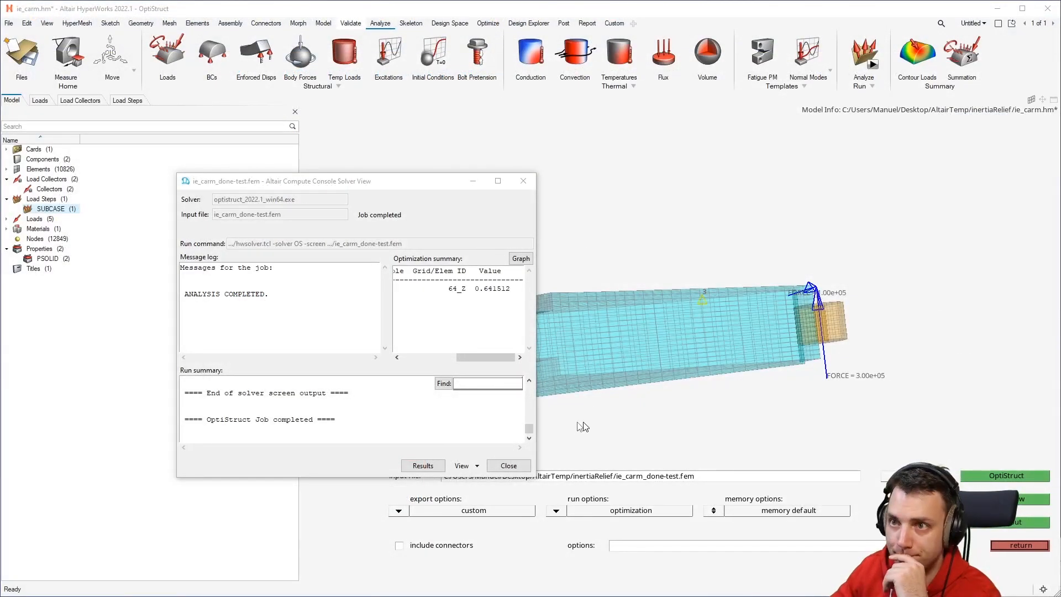
Open the solver output .out file and examine the inertia relief information, reference point and rigid body accelerations and forces.
{"action": "left_click", "coordinate": [477, 465]}
{"action": "left_click", "coordinate": [496, 515]}
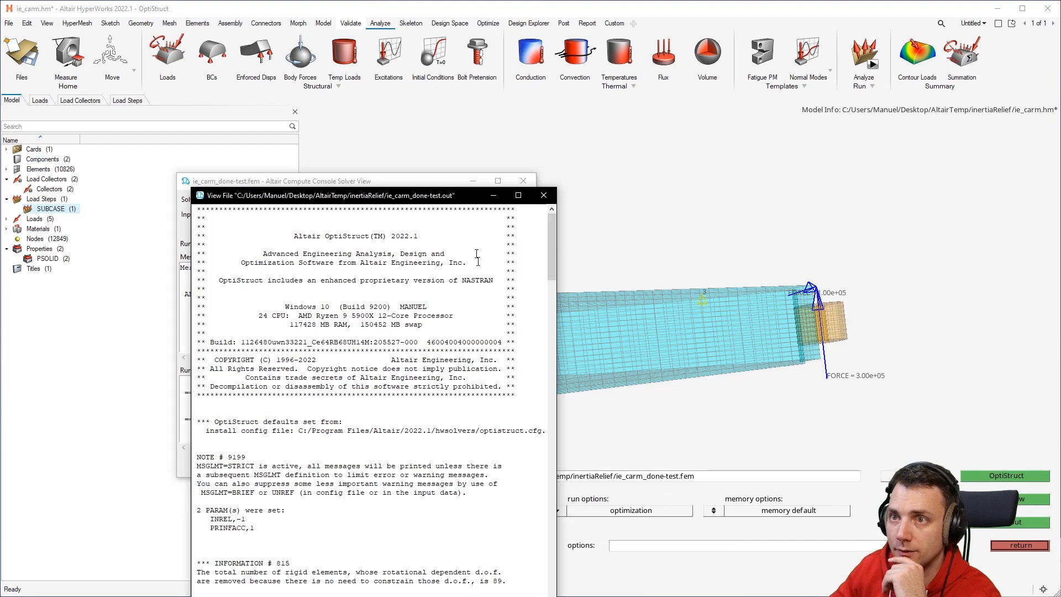
{"action": "left_click_drag", "start_coordinate": [589, 149], "coordinate": [622, 392]}
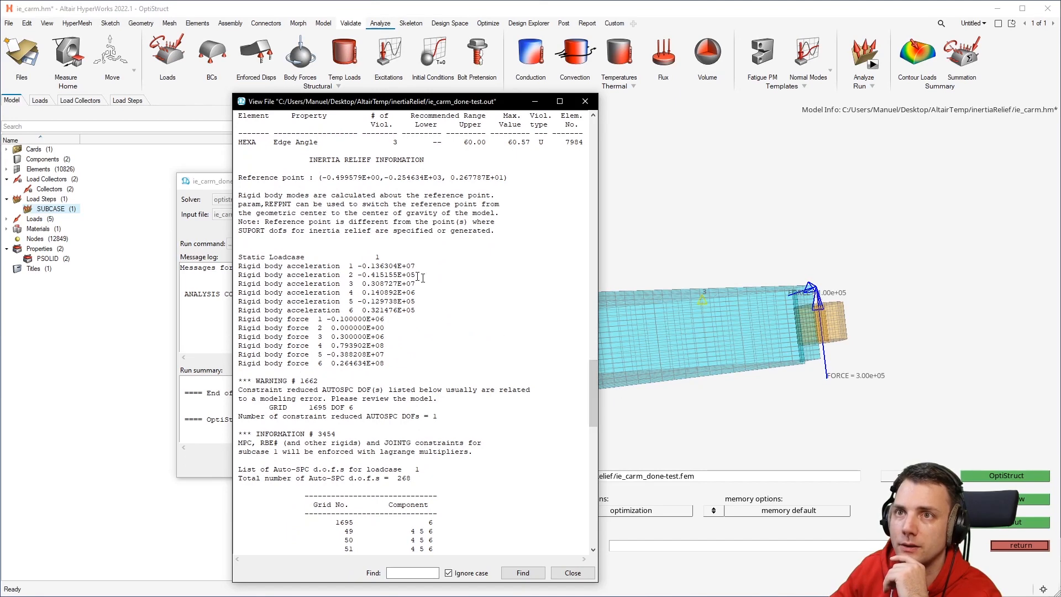
{"action": "left_click_drag", "start_coordinate": [415, 354], "coordinate": [271, 275]}
{"action": "left_click", "coordinate": [376, 328]}
{"action": "left_click_drag", "start_coordinate": [412, 363], "coordinate": [268, 301]}
{"action": "scroll", "coordinate": [324, 233], "scroll_direction": "down", "scroll_amount": 15}
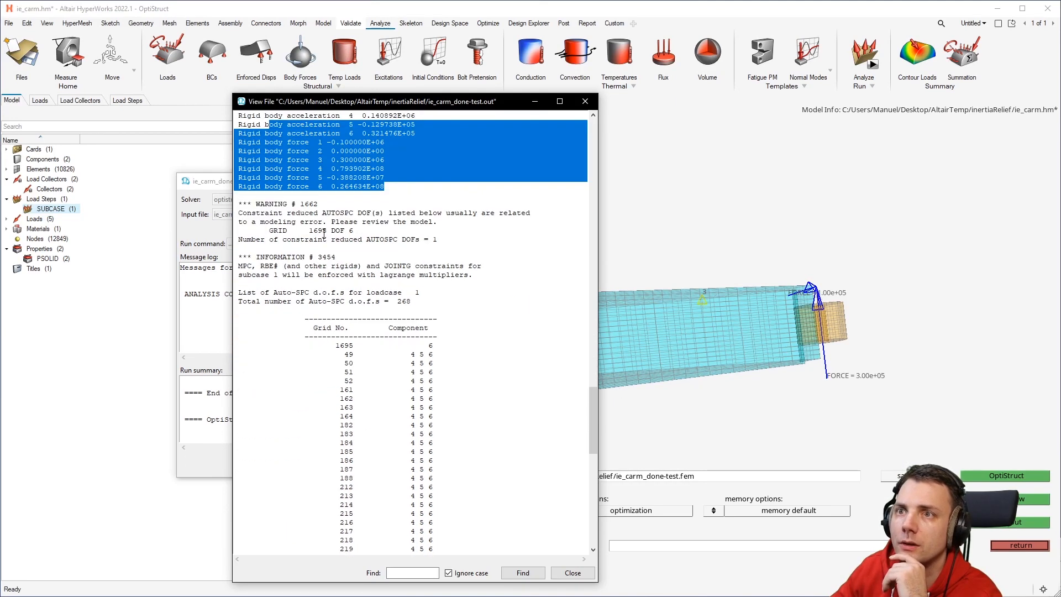
{"action": "scroll", "coordinate": [325, 227], "scroll_direction": "up", "scroll_amount": 14}
{"action": "scroll", "coordinate": [326, 229], "scroll_direction": "up", "scroll_amount": 12}
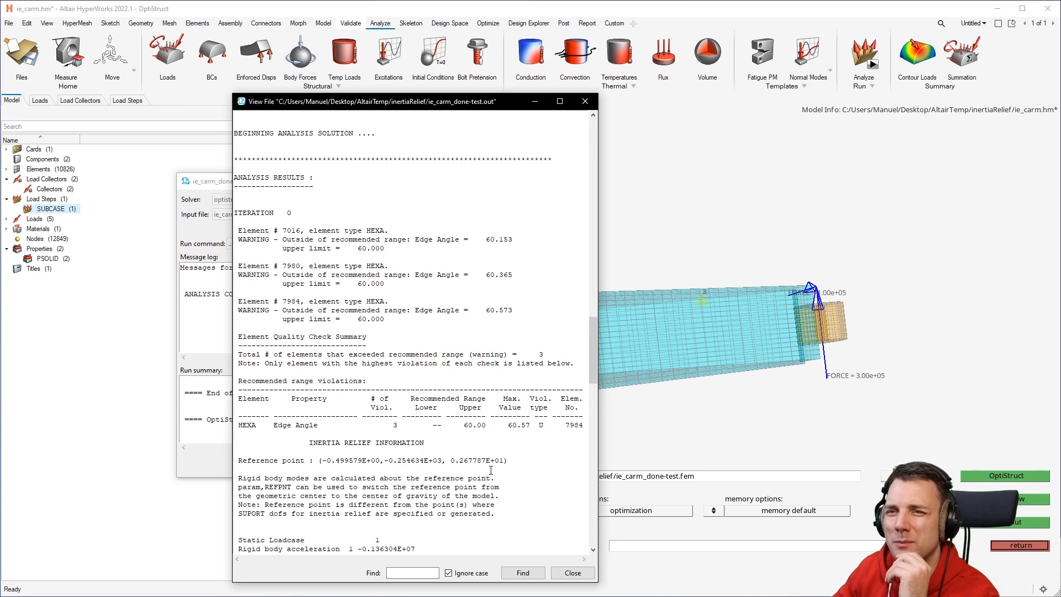
{"action": "left_click_drag", "start_coordinate": [511, 462], "coordinate": [237, 461]}
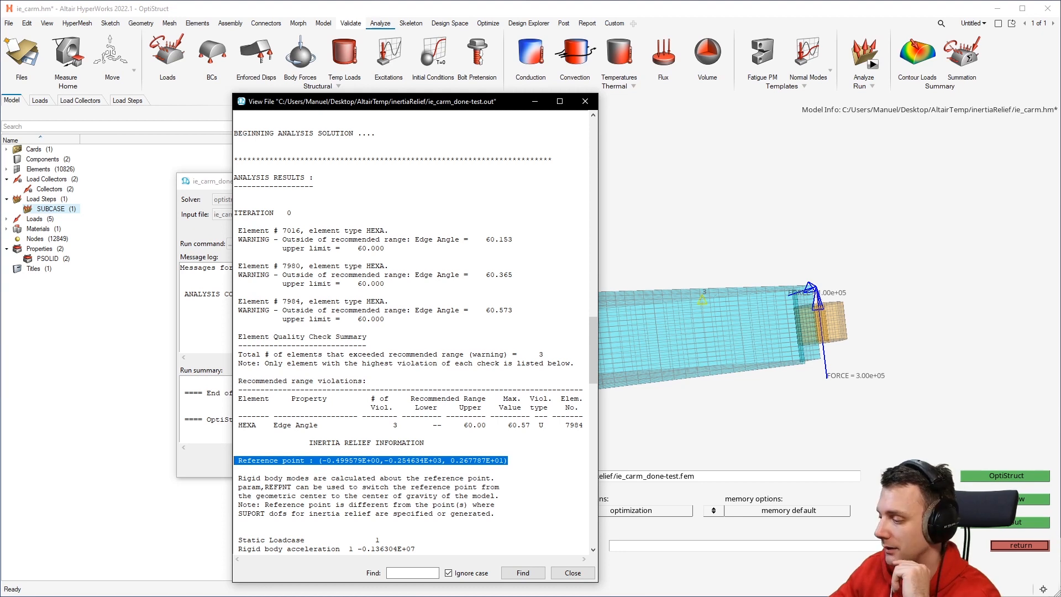
Switch to the browser and leaf through the open tutorial, PARAM, INREL and NX Nastran reference tabs.
{"action": "key", "text": "alt+Tab"}
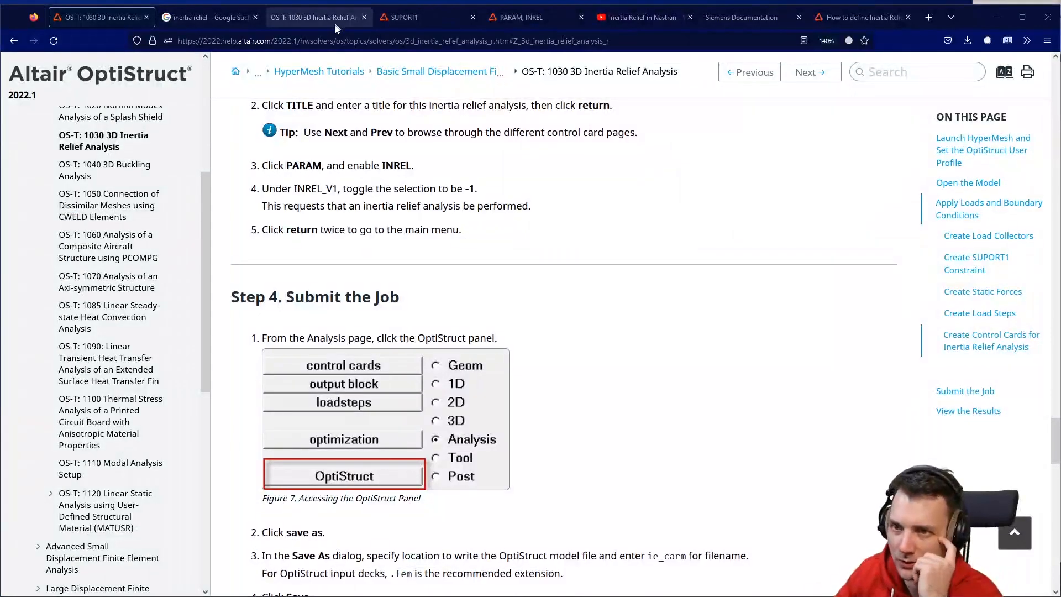
{"action": "left_click", "coordinate": [529, 15]}
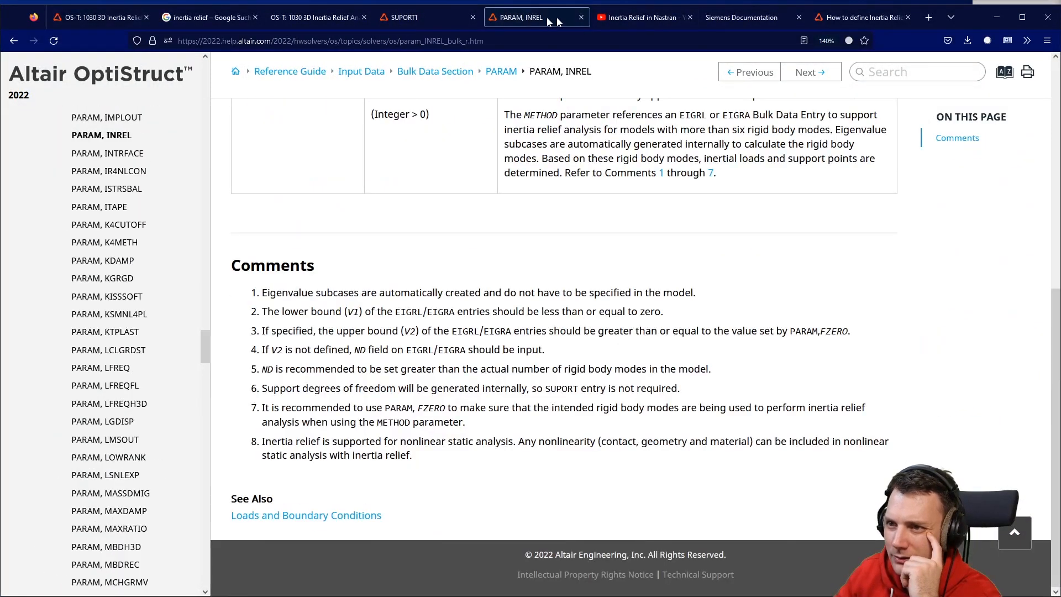
{"action": "left_click", "coordinate": [654, 19]}
{"action": "left_click", "coordinate": [740, 17]}
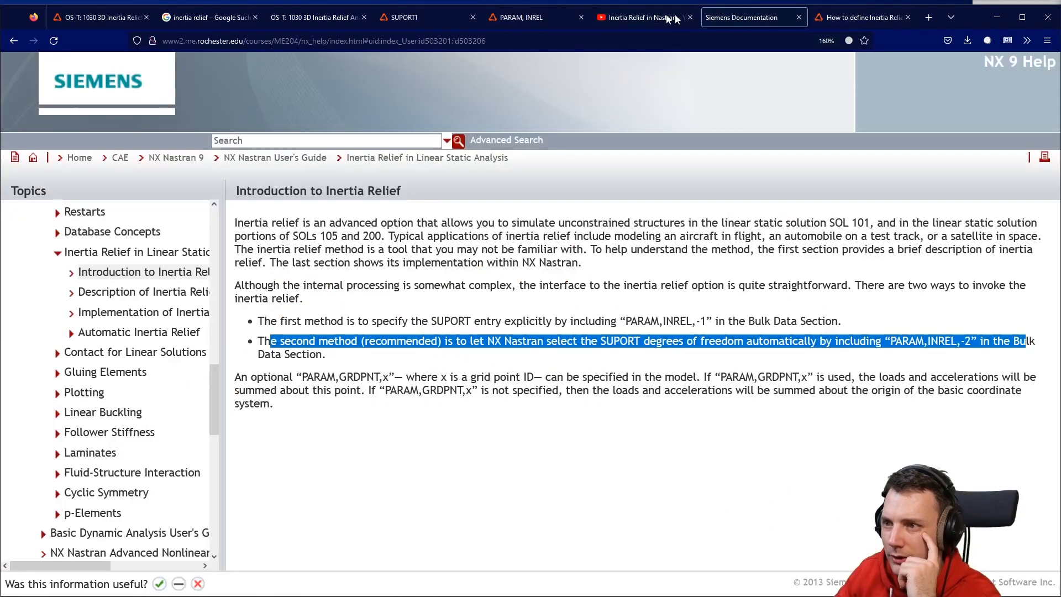
{"action": "left_click", "coordinate": [213, 18]}
{"action": "left_click", "coordinate": [288, 19]}
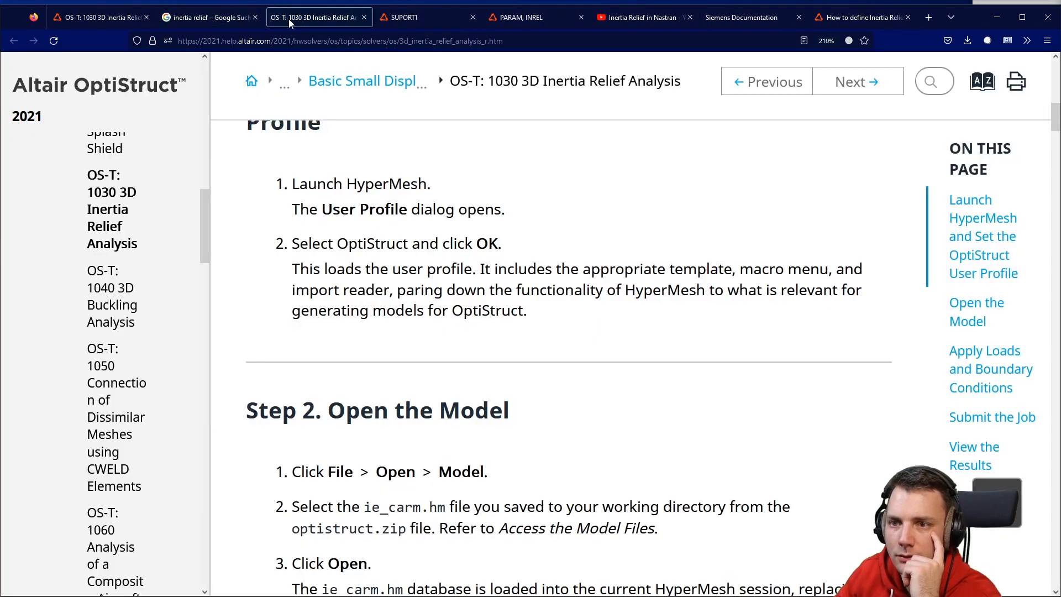
{"action": "left_click", "coordinate": [408, 19]}
{"action": "left_click", "coordinate": [525, 18]}
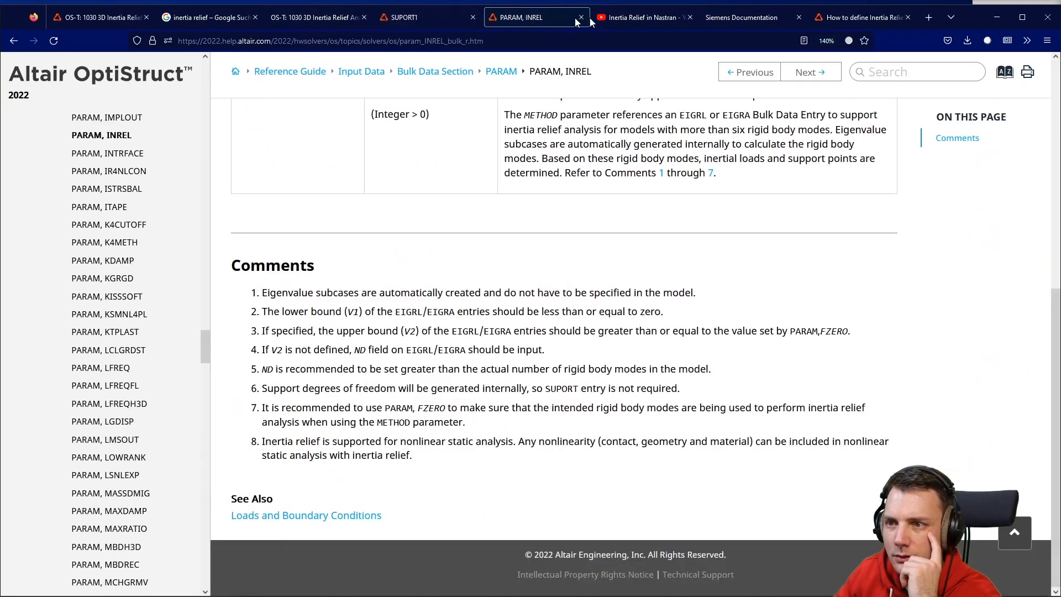
{"action": "left_click", "coordinate": [651, 18]}
{"action": "left_click", "coordinate": [740, 17]}
{"action": "left_click", "coordinate": [862, 18]}
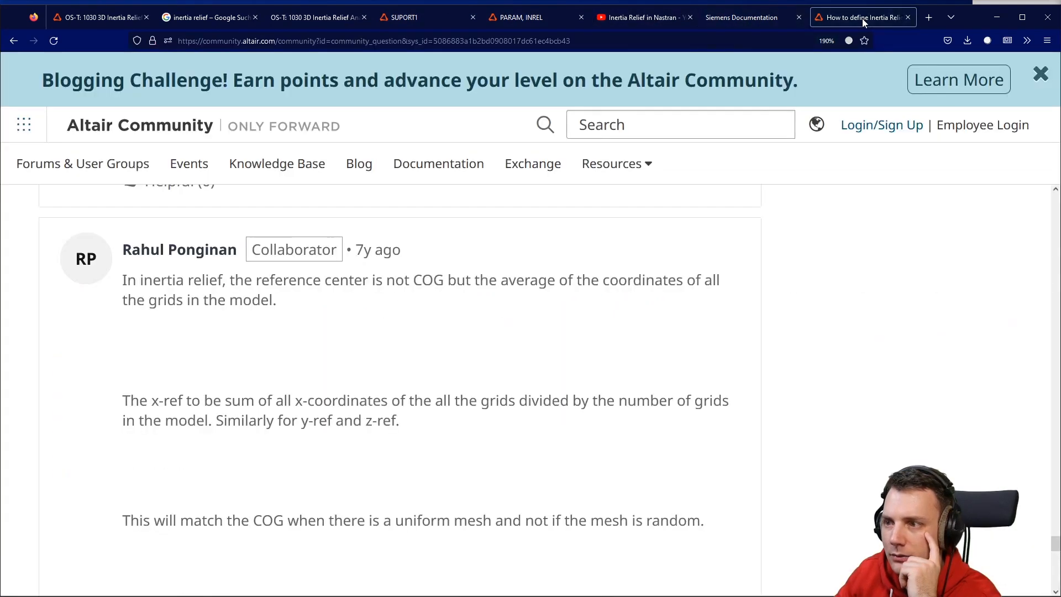
Read the Altair Community thread on how the inertia relief reference point is defined, down to PARAM, REFPNT.
{"action": "scroll", "coordinate": [820, 207], "scroll_direction": "up", "scroll_amount": 5}
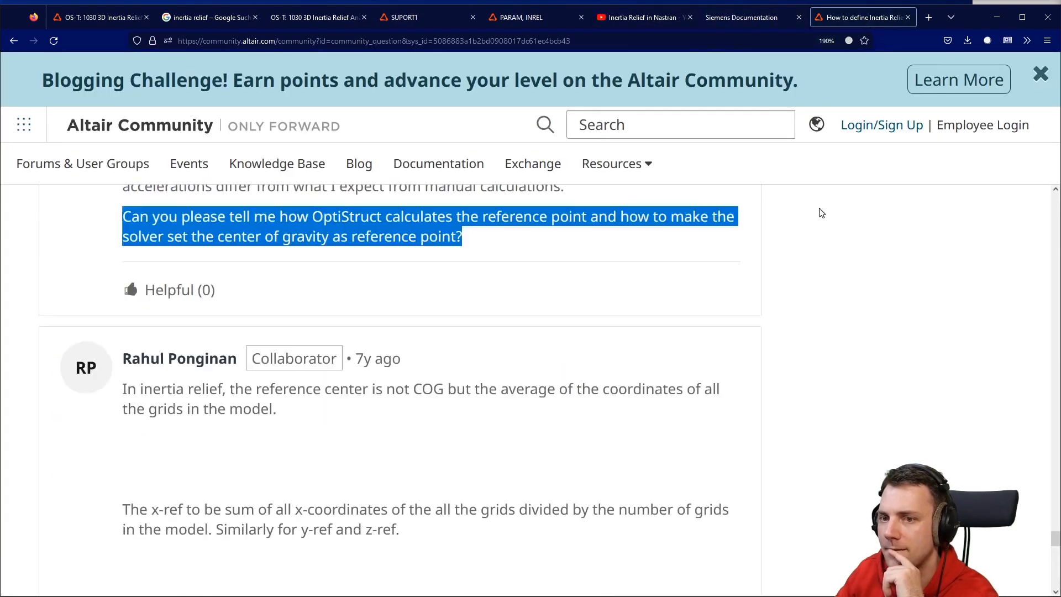
{"action": "scroll", "coordinate": [308, 199], "scroll_direction": "down", "scroll_amount": 3}
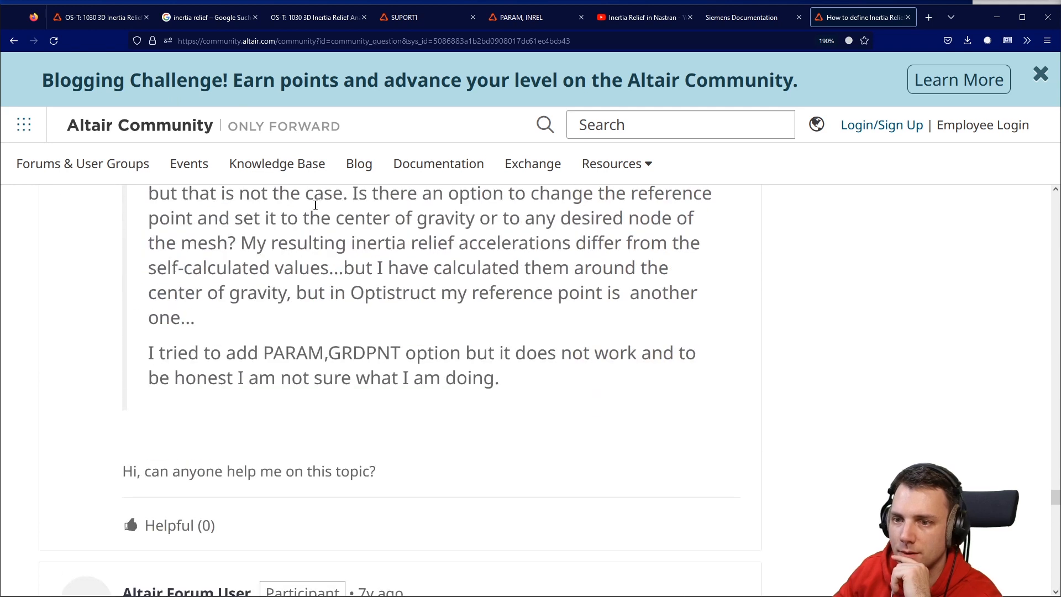
{"action": "scroll", "coordinate": [346, 280], "scroll_direction": "up", "scroll_amount": 3}
{"action": "scroll", "coordinate": [346, 242], "scroll_direction": "down", "scroll_amount": 5}
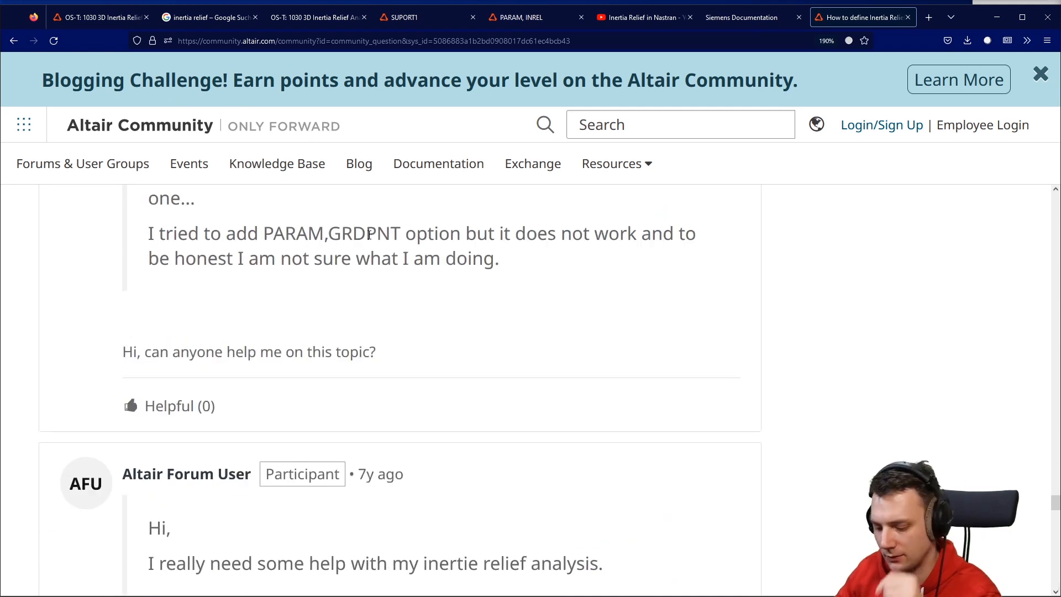
{"action": "scroll", "coordinate": [373, 239], "scroll_direction": "down", "scroll_amount": 1, "text": "ctrl"}
{"action": "scroll", "coordinate": [373, 238], "scroll_direction": "down", "scroll_amount": 1, "text": "ctrl"}
{"action": "scroll", "coordinate": [390, 313], "scroll_direction": "up", "scroll_amount": 10}
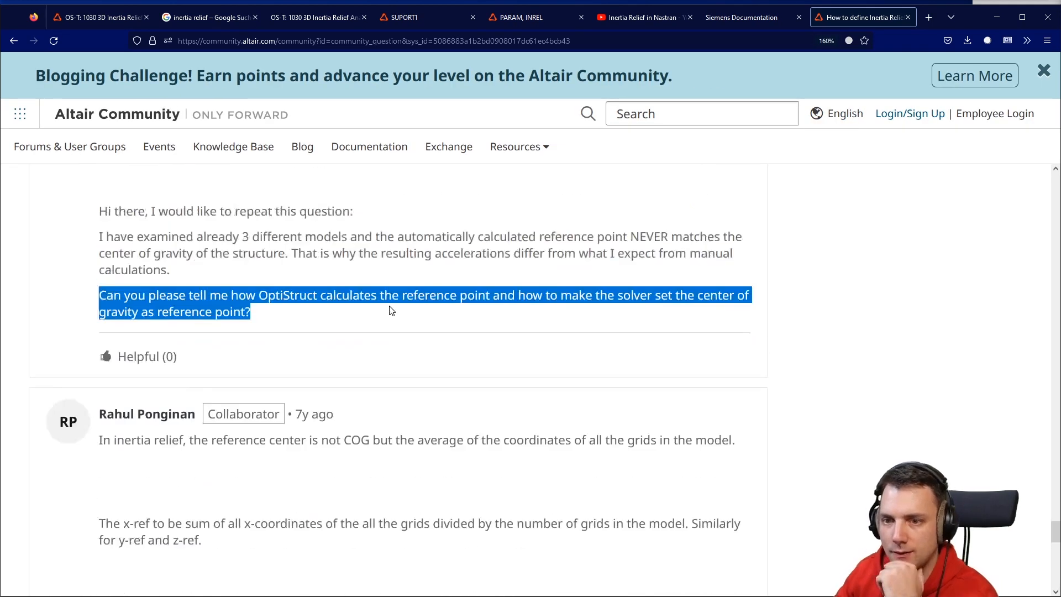
{"action": "scroll", "coordinate": [389, 305], "scroll_direction": "up", "scroll_amount": 8}
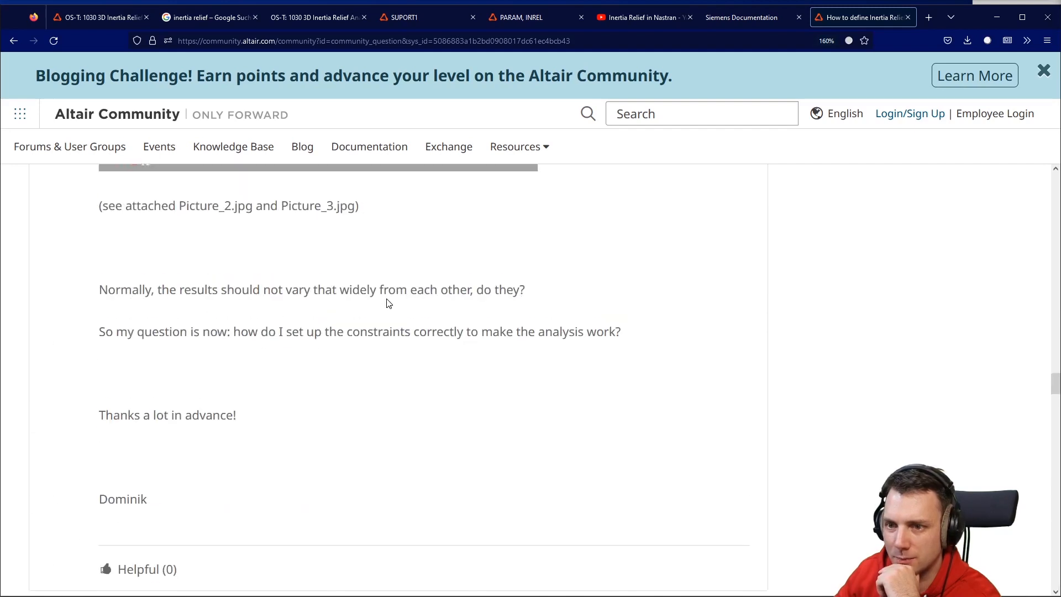
{"action": "scroll", "coordinate": [388, 304], "scroll_direction": "down", "scroll_amount": 10}
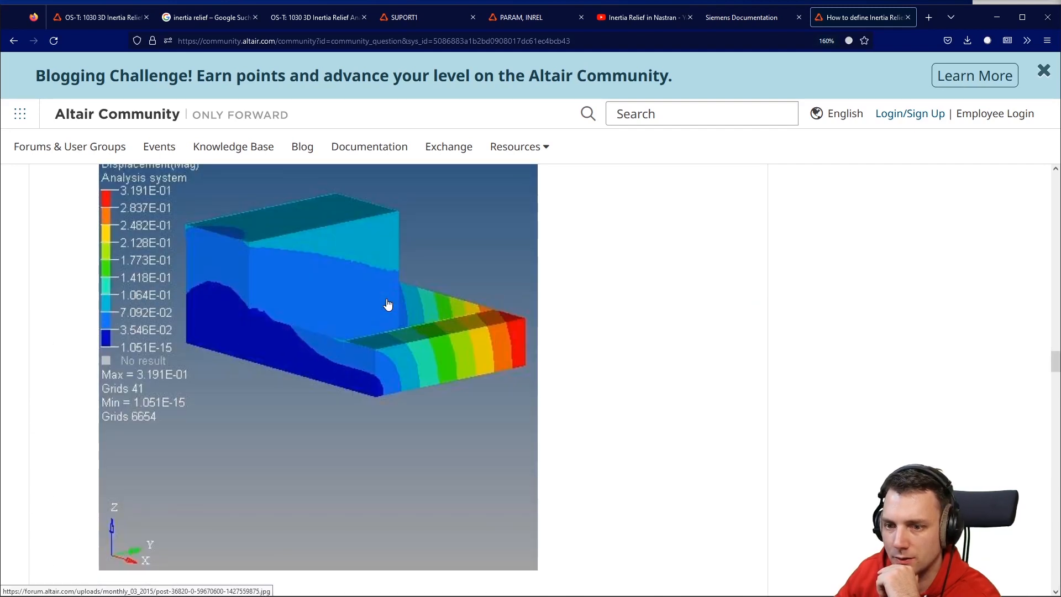
{"action": "scroll", "coordinate": [390, 303], "scroll_direction": "down", "scroll_amount": 4}
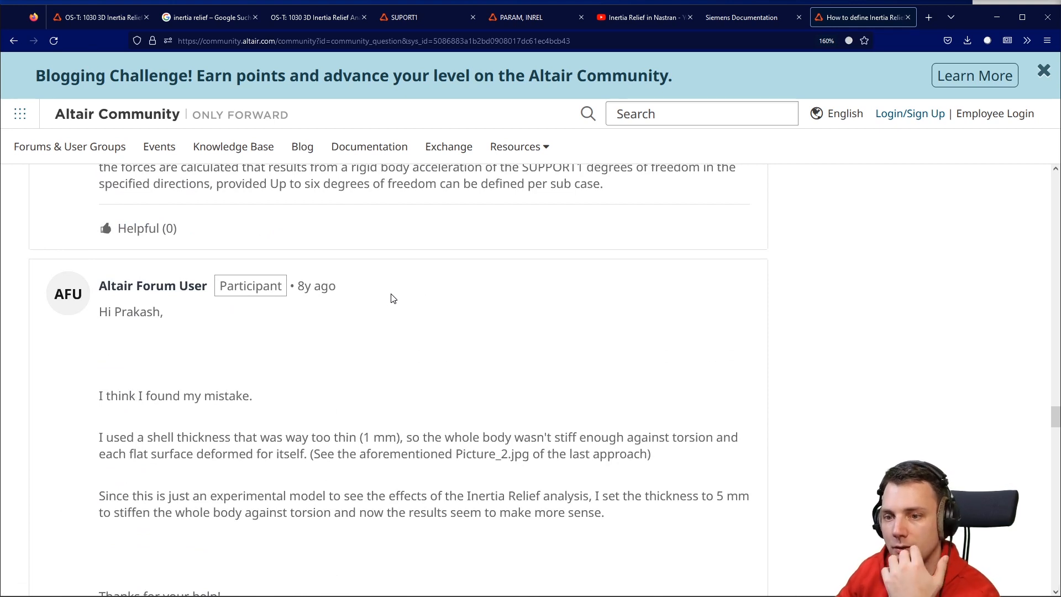
{"action": "scroll", "coordinate": [392, 298], "scroll_direction": "down", "scroll_amount": 18}
{"action": "scroll", "coordinate": [394, 293], "scroll_direction": "down", "scroll_amount": 12}
{"action": "scroll", "coordinate": [394, 292], "scroll_direction": "down", "scroll_amount": 17}
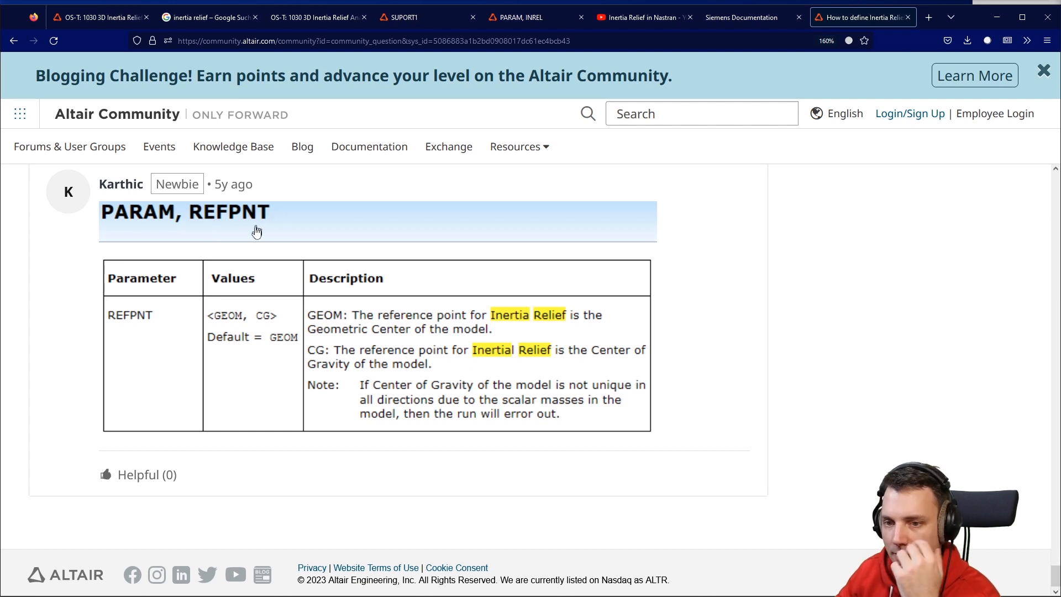
Reread the reply explaining the reference center as the average of all grid coordinates versus the COG.
{"action": "scroll", "coordinate": [403, 282], "scroll_direction": "up", "scroll_amount": 2}
{"action": "scroll", "coordinate": [239, 325], "scroll_direction": "up", "scroll_amount": 7}
{"action": "scroll", "coordinate": [245, 308], "scroll_direction": "up", "scroll_amount": 3}
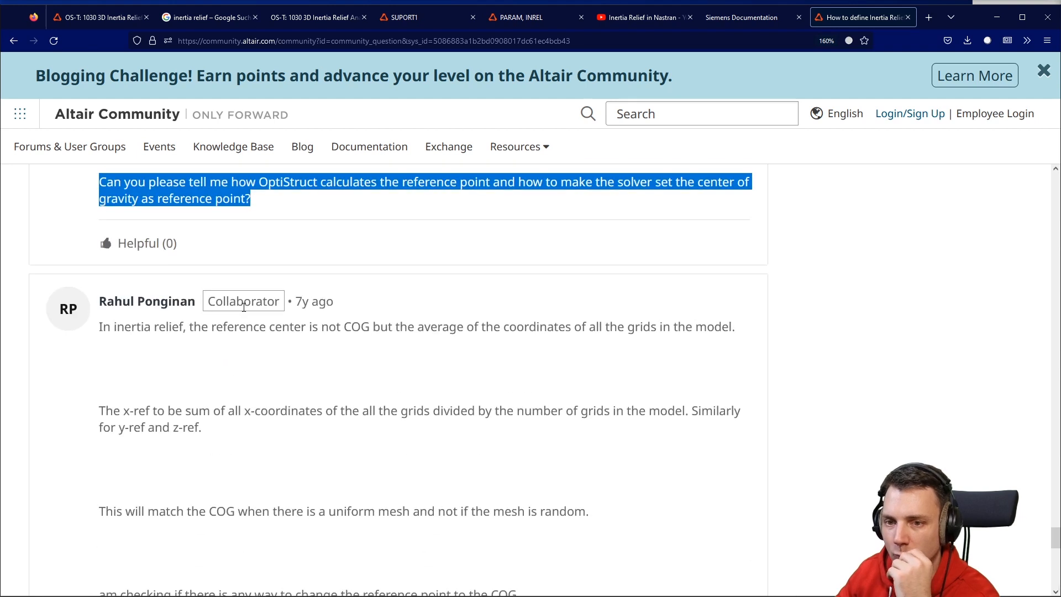
{"action": "scroll", "coordinate": [173, 369], "scroll_direction": "down", "scroll_amount": 2}
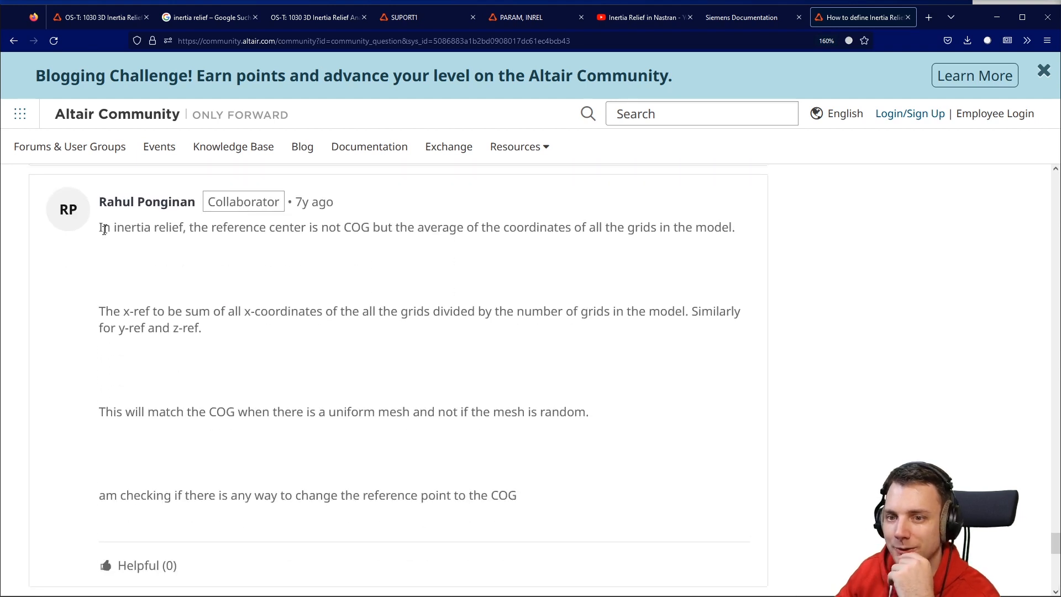
{"action": "left_click_drag", "start_coordinate": [101, 228], "coordinate": [523, 230]}
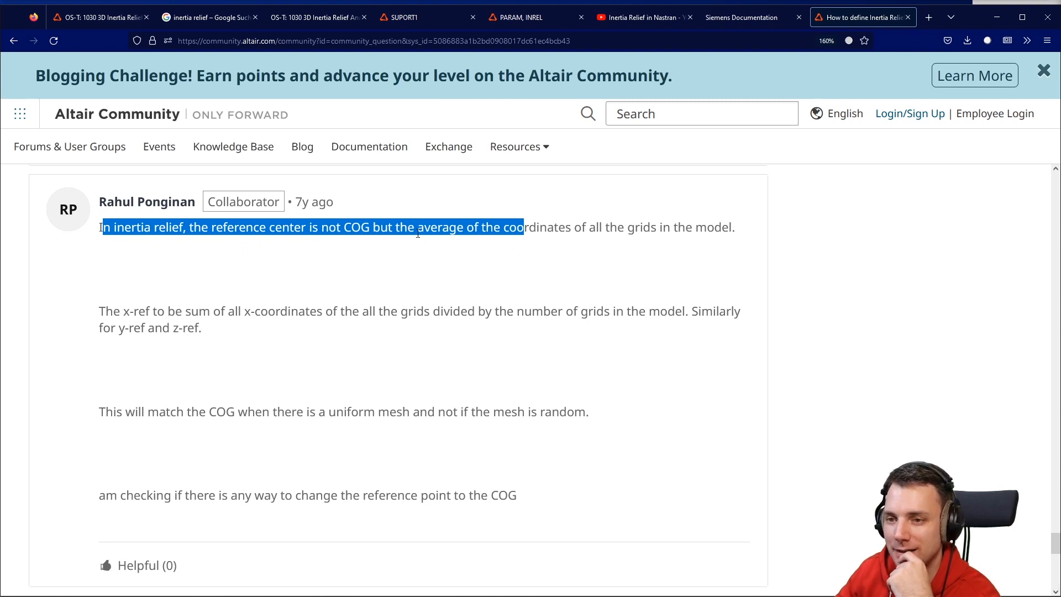
{"action": "left_click", "coordinate": [653, 222]}
{"action": "left_click_drag", "start_coordinate": [103, 223], "coordinate": [537, 228]}
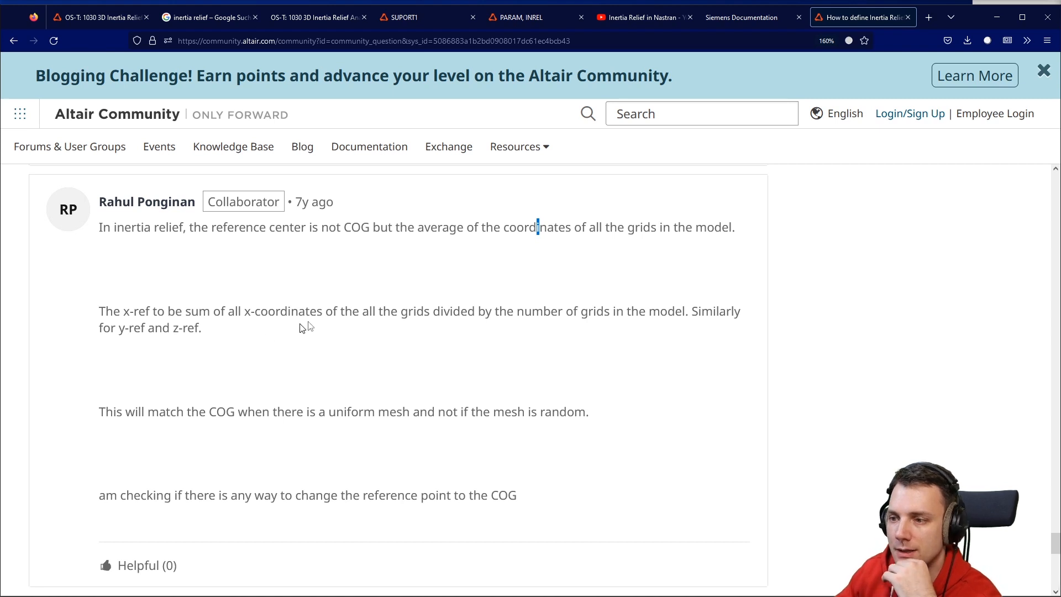
{"action": "scroll", "coordinate": [391, 302], "scroll_direction": "down", "scroll_amount": 2}
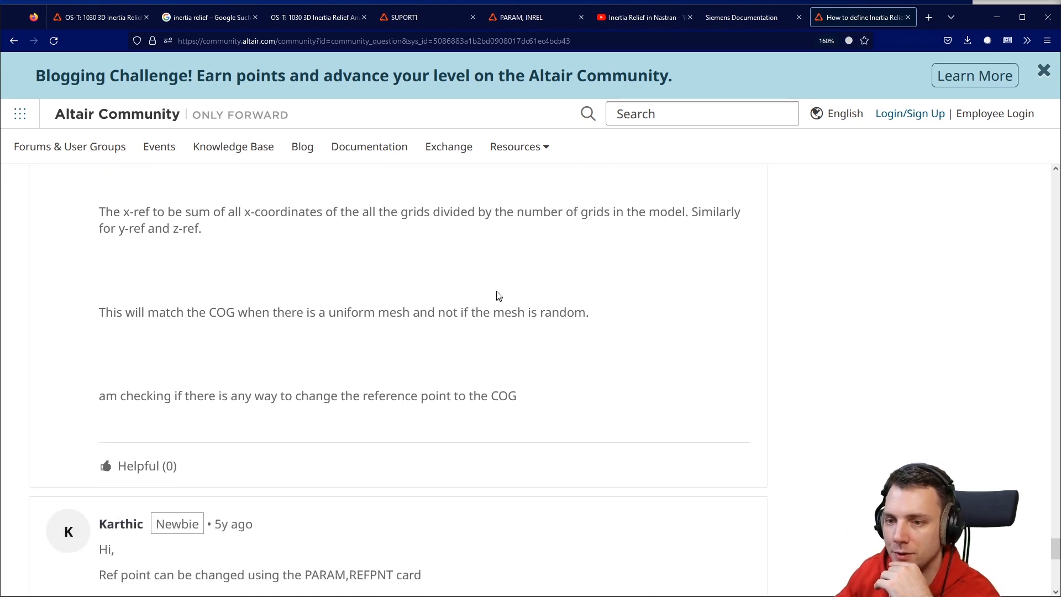
{"action": "left_click_drag", "start_coordinate": [124, 313], "coordinate": [587, 315]}
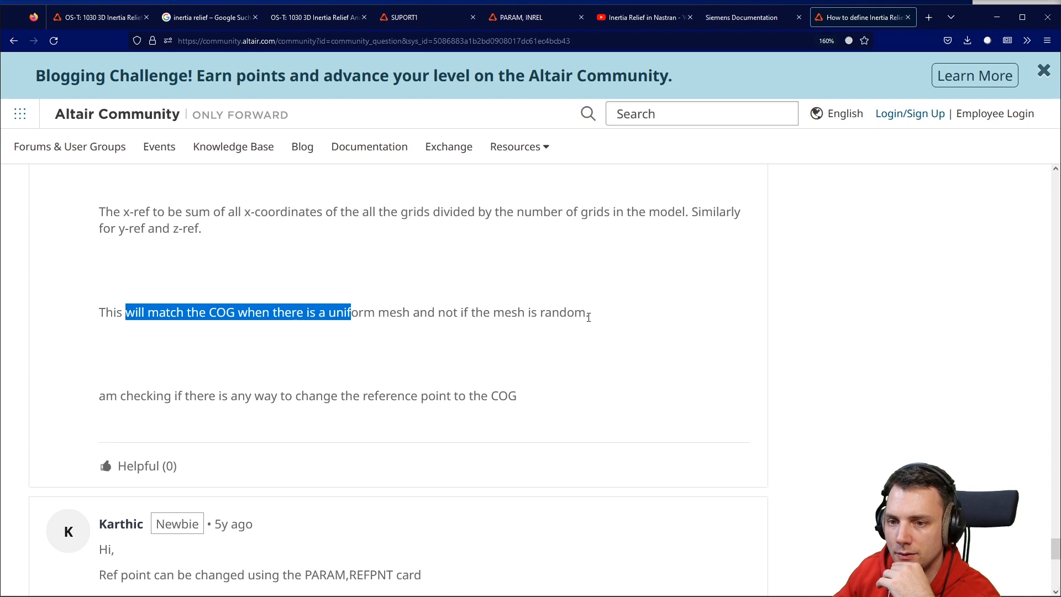
{"action": "left_click", "coordinate": [589, 317]}
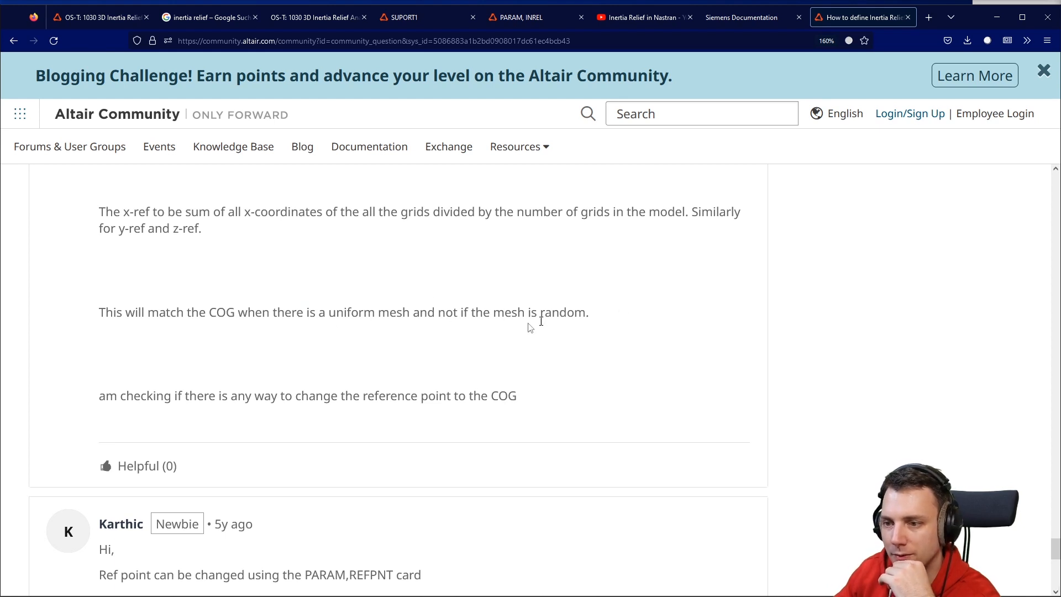
{"action": "left_click_drag", "start_coordinate": [589, 369], "coordinate": [298, 259]}
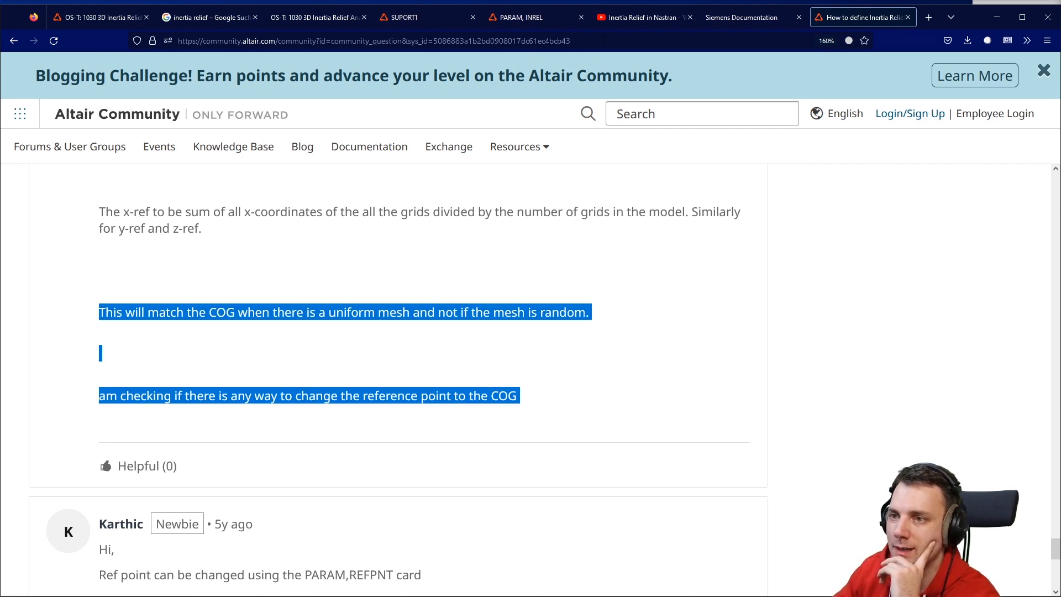
Open the Inertia Relief in Nastran video tab and browse its description and comments.
{"action": "left_click", "coordinate": [621, 19]}
{"action": "scroll", "coordinate": [574, 127], "scroll_direction": "down", "scroll_amount": 2}
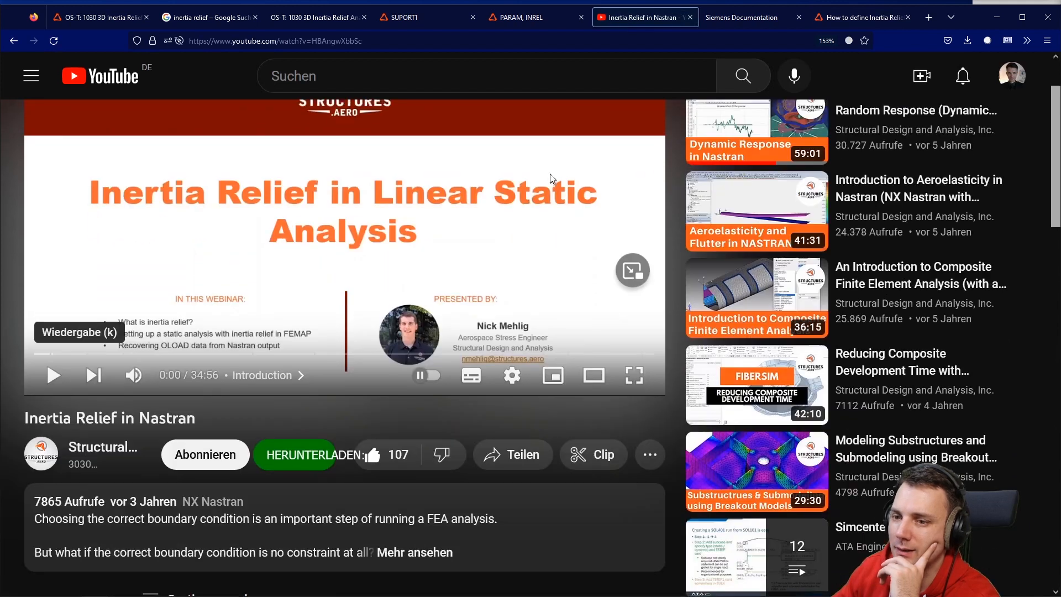
{"action": "scroll", "coordinate": [547, 170], "scroll_direction": "down", "scroll_amount": 2}
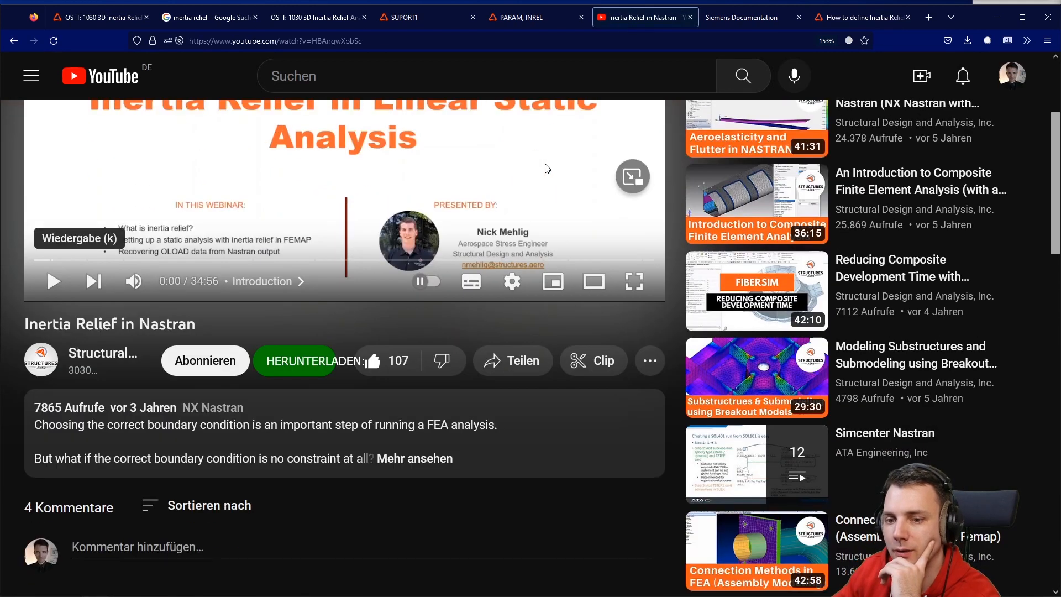
{"action": "scroll", "coordinate": [547, 169], "scroll_direction": "down", "scroll_amount": 2}
{"action": "scroll", "coordinate": [544, 164], "scroll_direction": "up", "scroll_amount": 2}
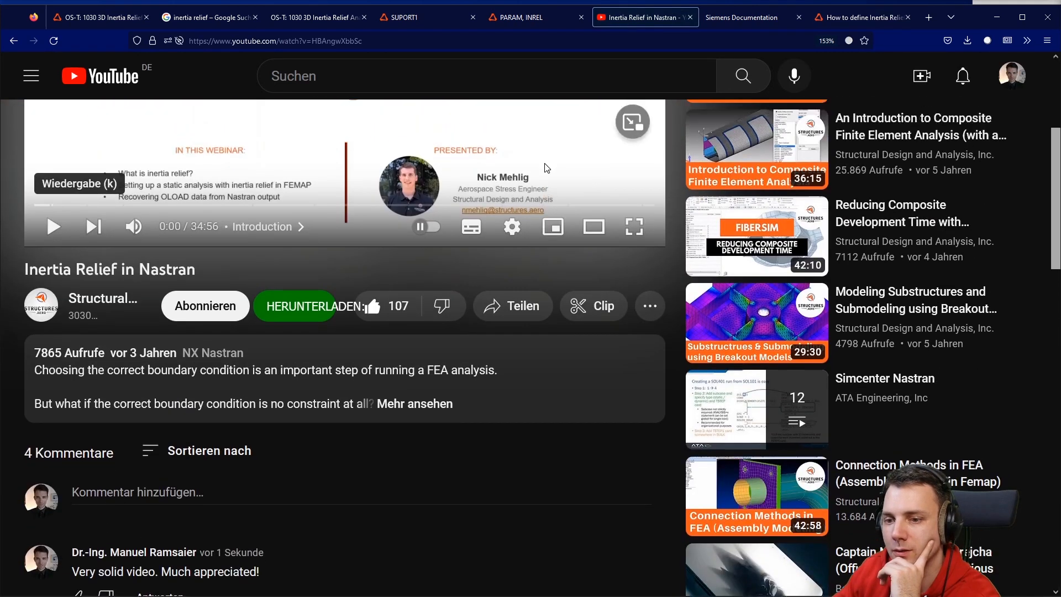
{"action": "scroll", "coordinate": [542, 163], "scroll_direction": "down", "scroll_amount": 2}
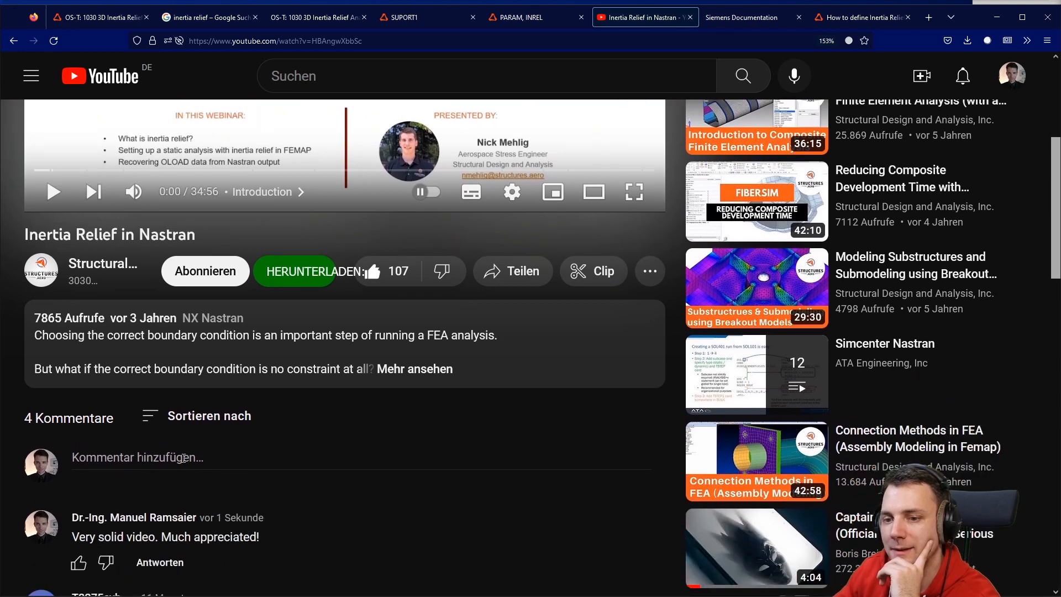
{"action": "scroll", "coordinate": [263, 192], "scroll_direction": "down", "scroll_amount": 2}
{"action": "scroll", "coordinate": [257, 188], "scroll_direction": "up", "scroll_amount": 2}
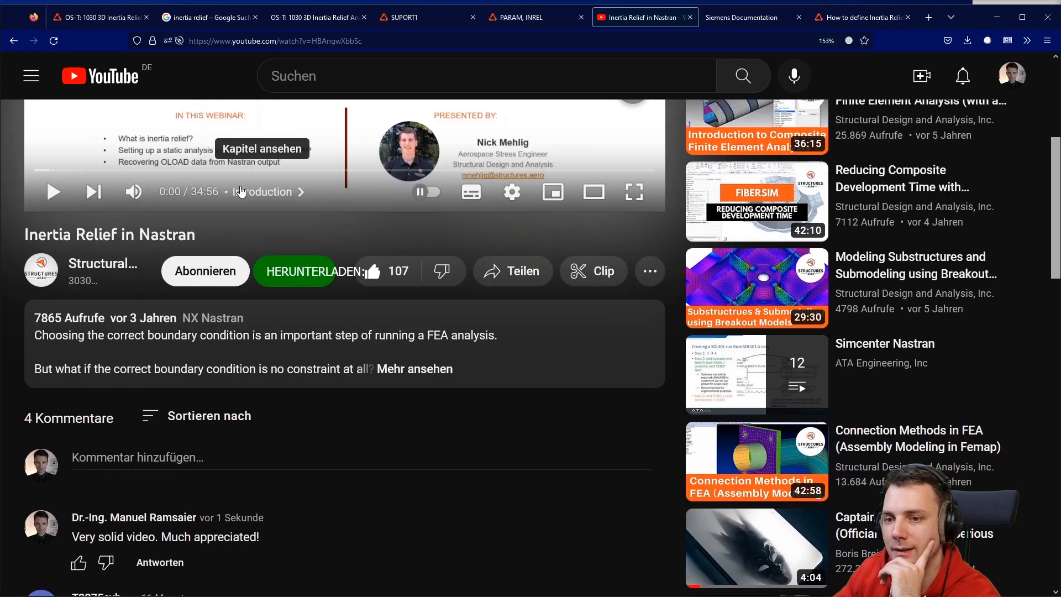
{"action": "scroll", "coordinate": [241, 176], "scroll_direction": "up", "scroll_amount": 2}
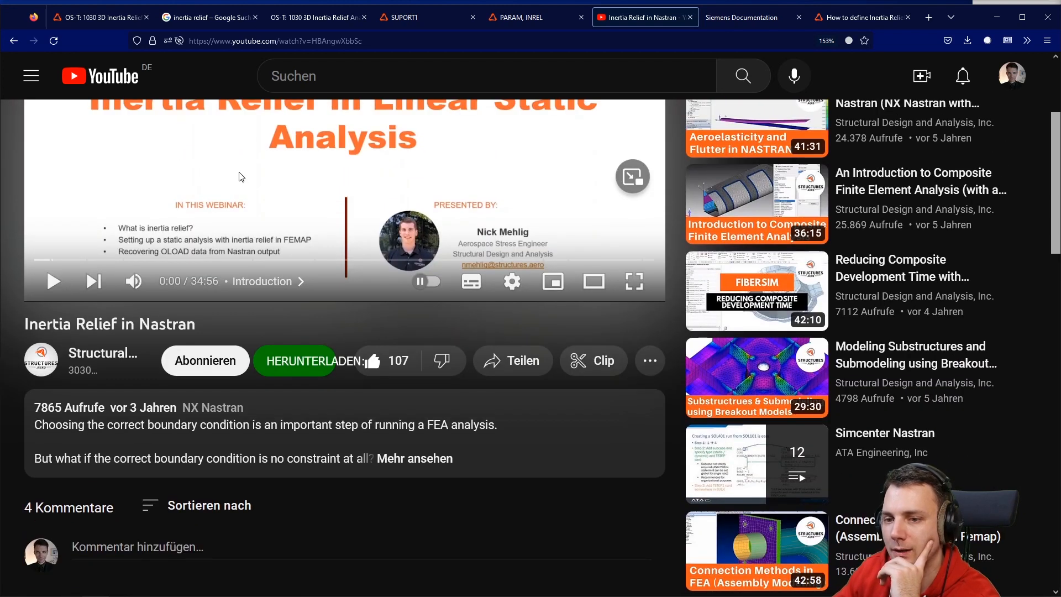
Subscribe to the Structural Design and Analysis channel on the video page.
{"action": "left_click", "coordinate": [207, 360]}
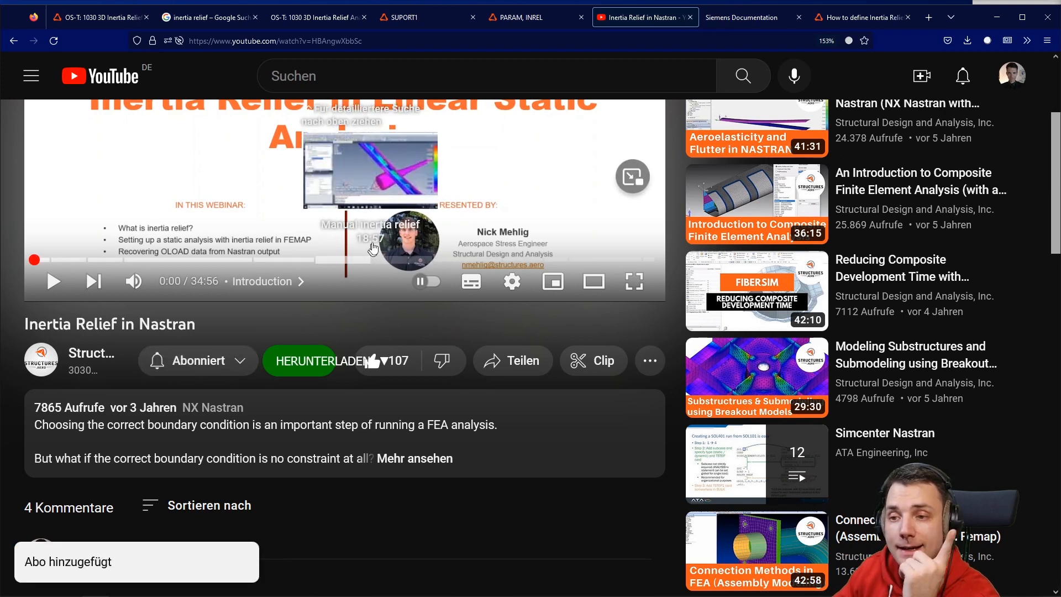
{"action": "scroll", "coordinate": [332, 287], "scroll_direction": "up", "scroll_amount": 4}
{"action": "scroll", "coordinate": [299, 306], "scroll_direction": "down", "scroll_amount": 2}
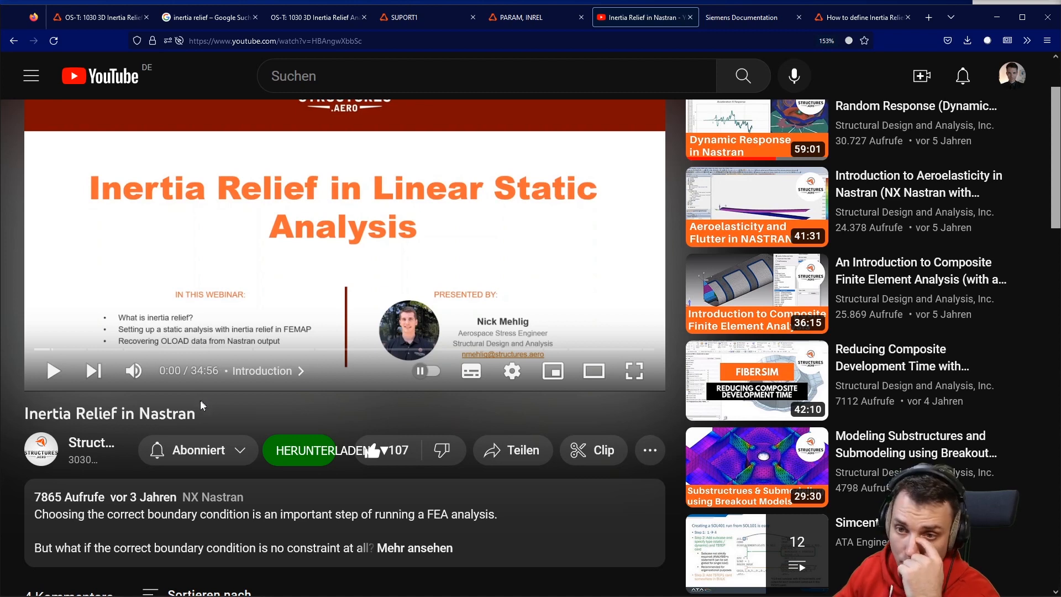
Skip through the Inertia Relief in Nastran video to the Results and Manual inertia relief chapters.
{"action": "scroll", "coordinate": [204, 402], "scroll_direction": "up", "scroll_amount": 2}
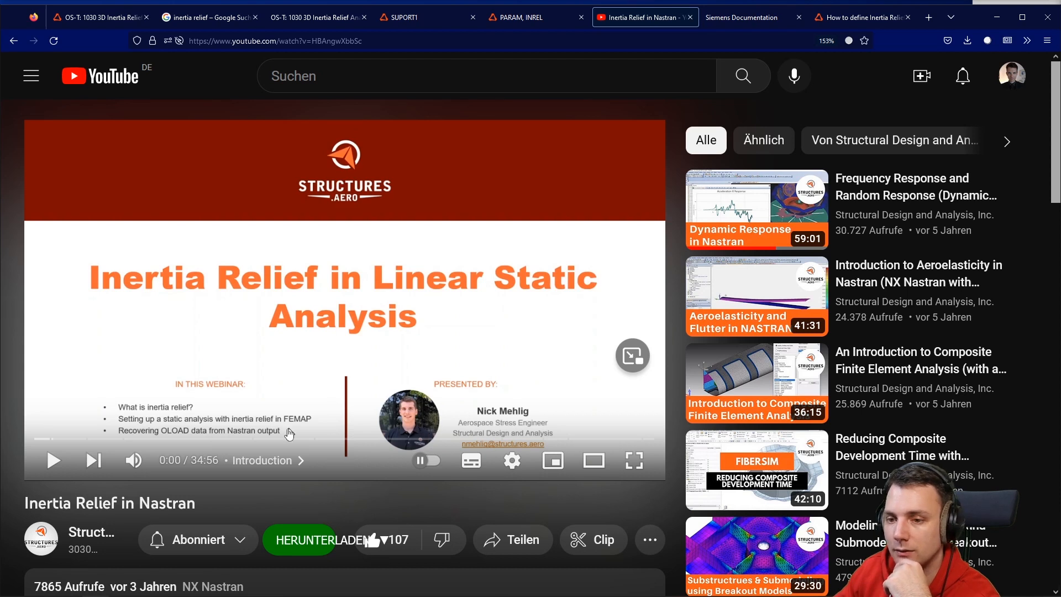
{"action": "left_click", "coordinate": [275, 438]}
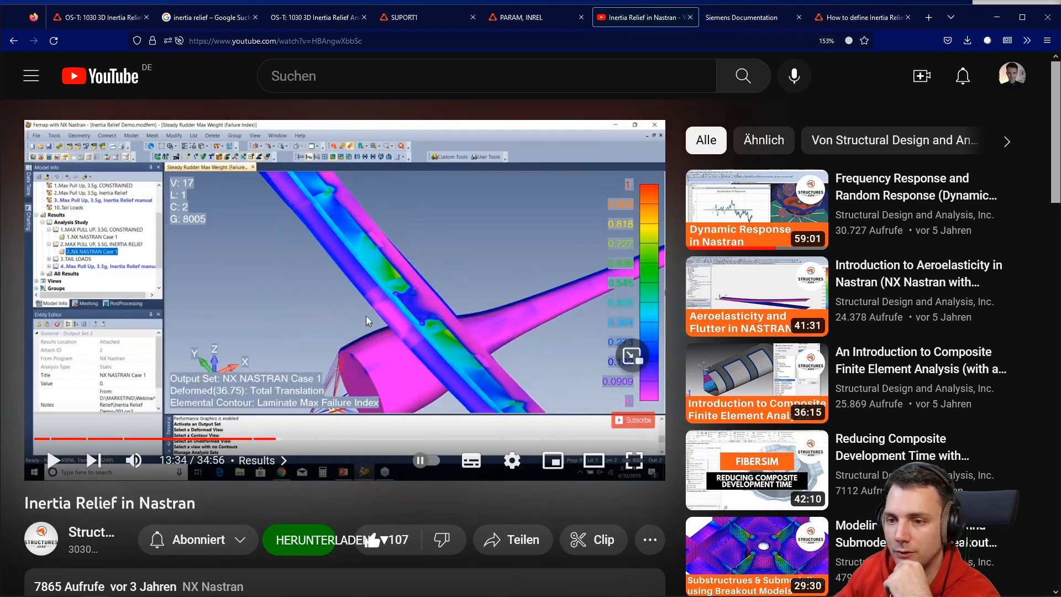
{"action": "left_click", "coordinate": [307, 439]}
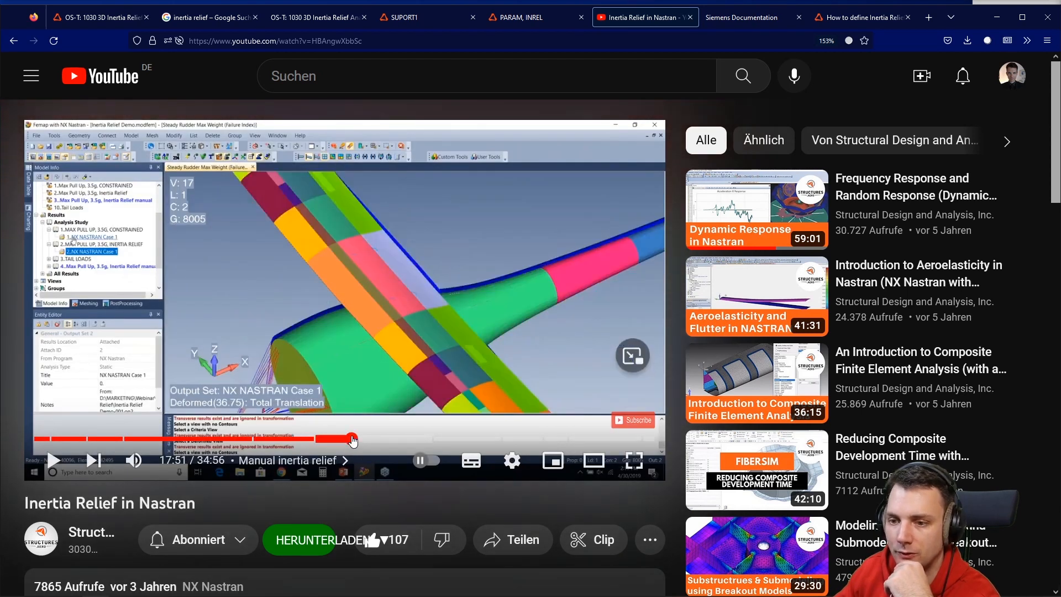
{"action": "left_click", "coordinate": [352, 438]}
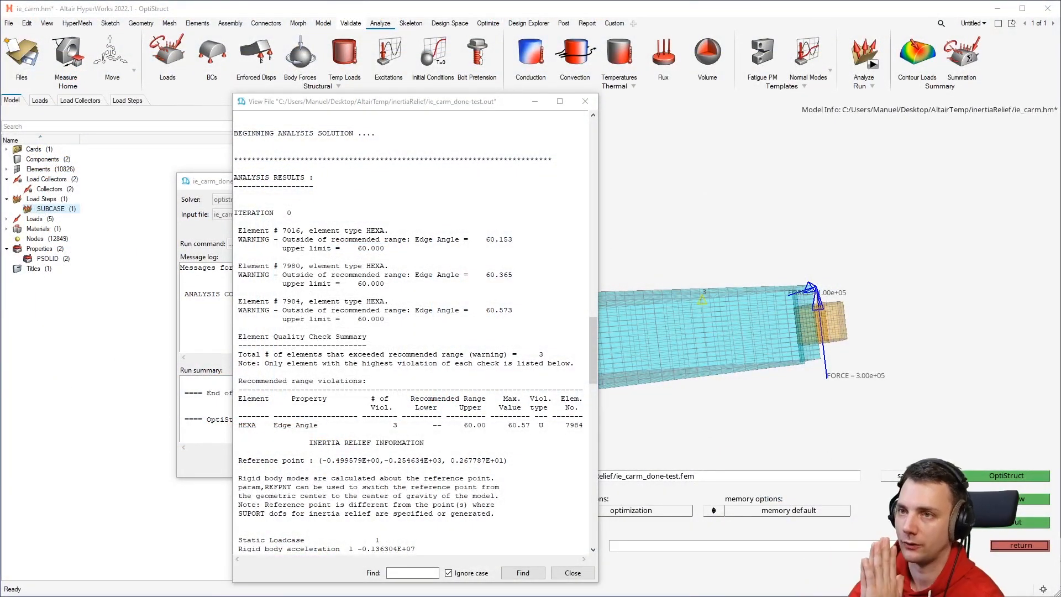
Close the solver output file viewer, the solver console and the OptiStruct run panel.
{"action": "left_click", "coordinate": [585, 571]}
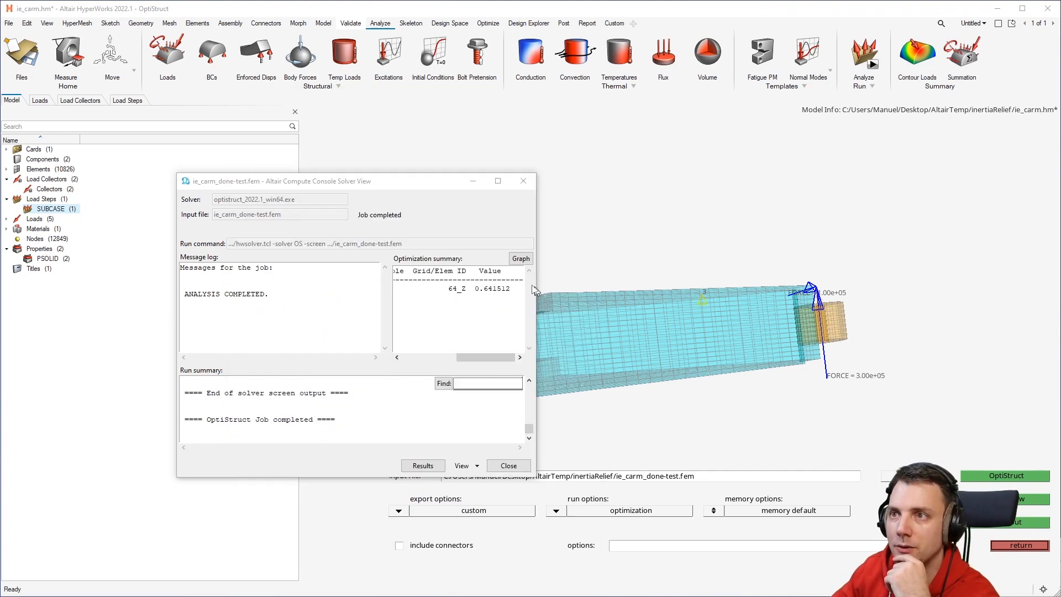
{"action": "left_click_drag", "start_coordinate": [429, 181], "coordinate": [508, 111]}
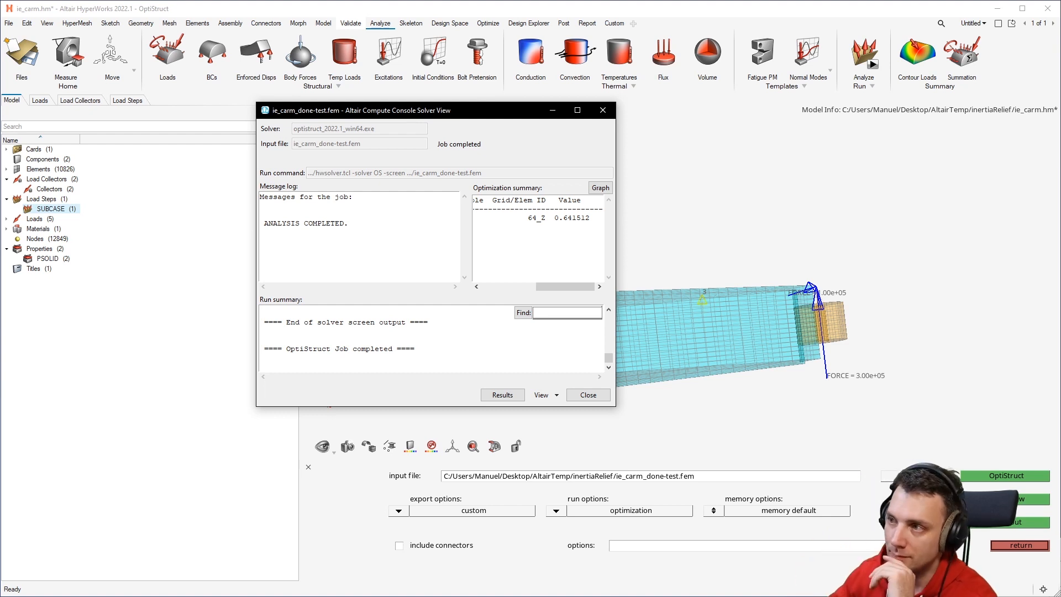
{"action": "left_click", "coordinate": [1021, 546]}
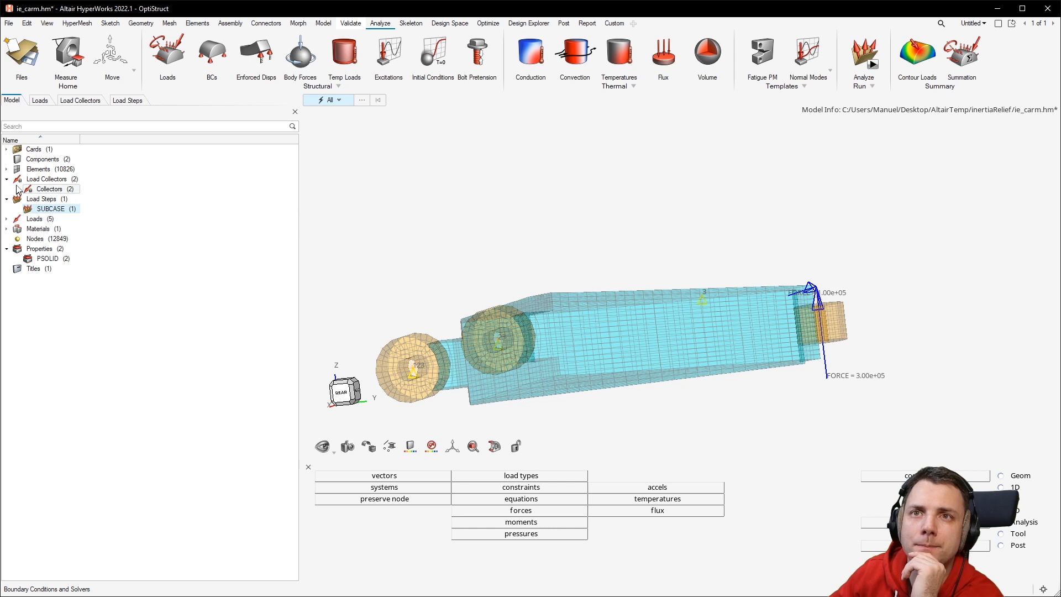
Remove the SUPORT1 set from loadstep1's subcase definition in the Load Steps browser.
{"action": "left_click", "coordinate": [61, 199]}
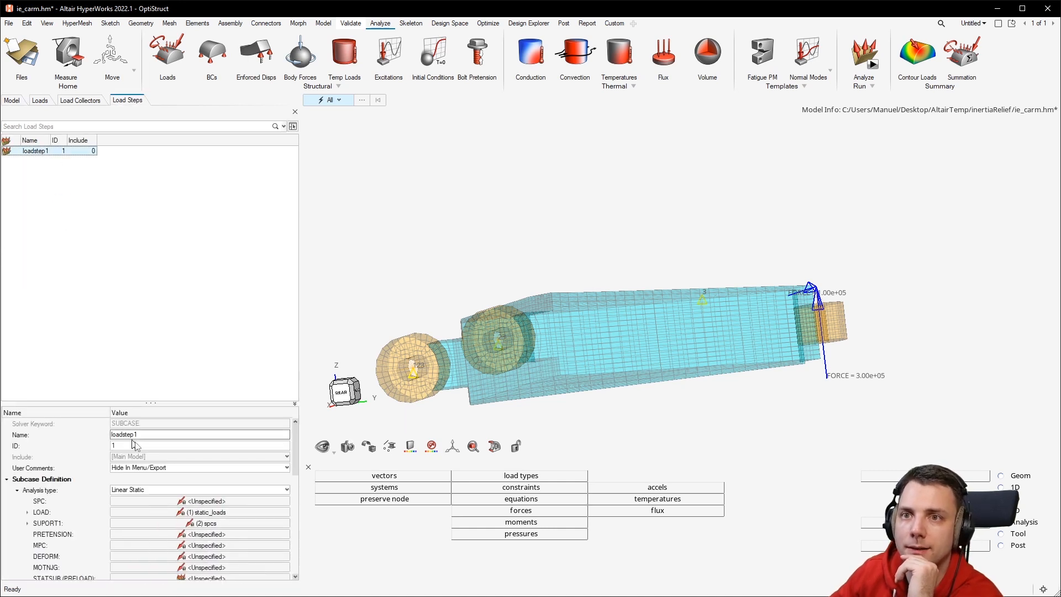
{"action": "left_click", "coordinate": [207, 523]}
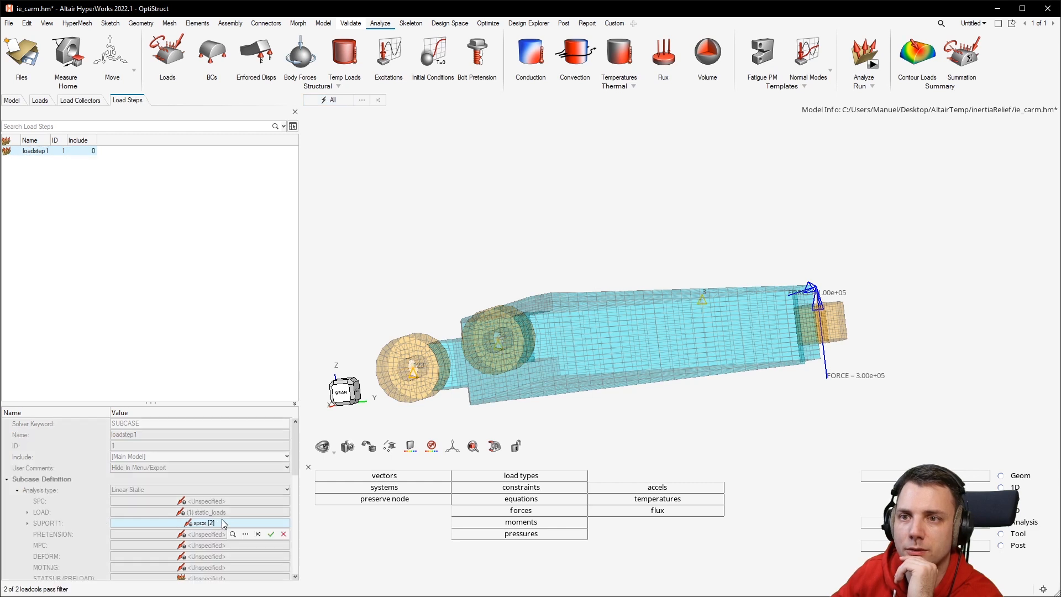
{"action": "left_click", "coordinate": [258, 535]}
{"action": "left_click", "coordinate": [271, 534]}
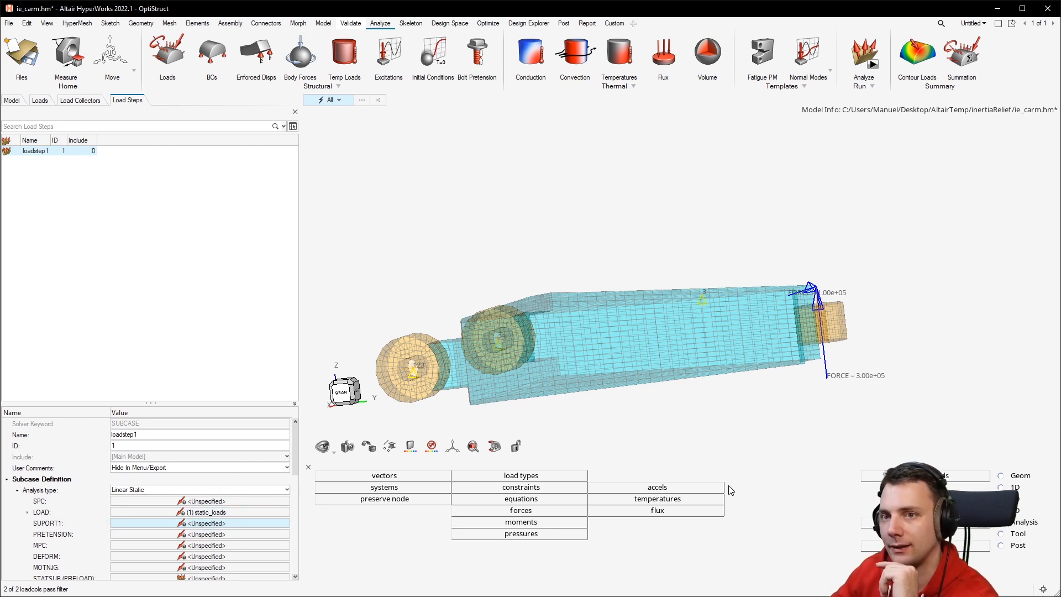
Open the PARAM control card to review the INREL and PRINFACC parameters.
{"action": "left_click", "coordinate": [925, 475]}
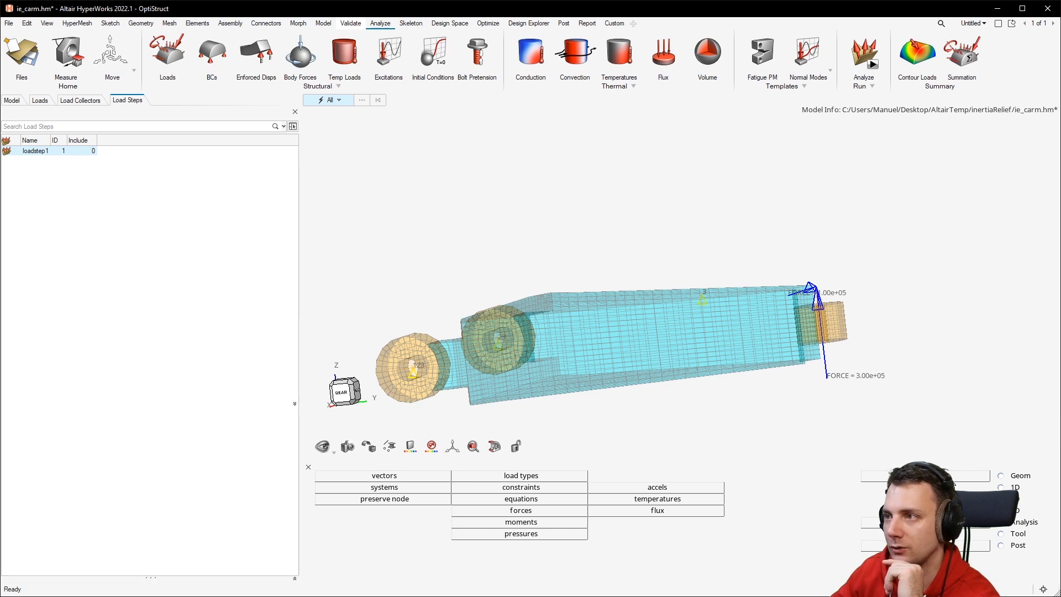
{"action": "left_click", "coordinate": [1022, 526]}
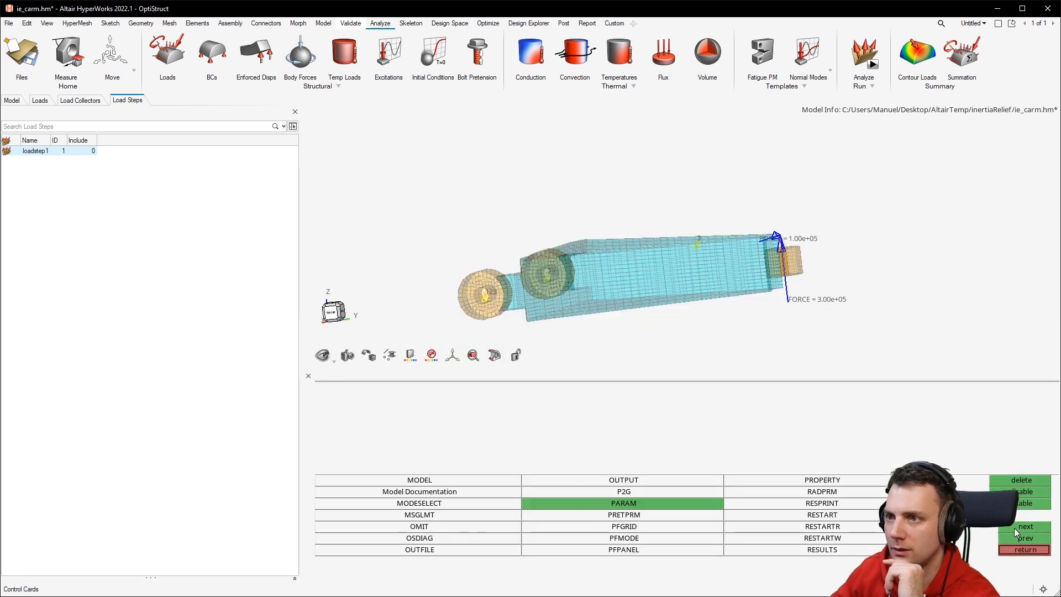
{"action": "left_click", "coordinate": [604, 502]}
{"action": "left_click", "coordinate": [449, 403]}
{"action": "left_click", "coordinate": [433, 424]}
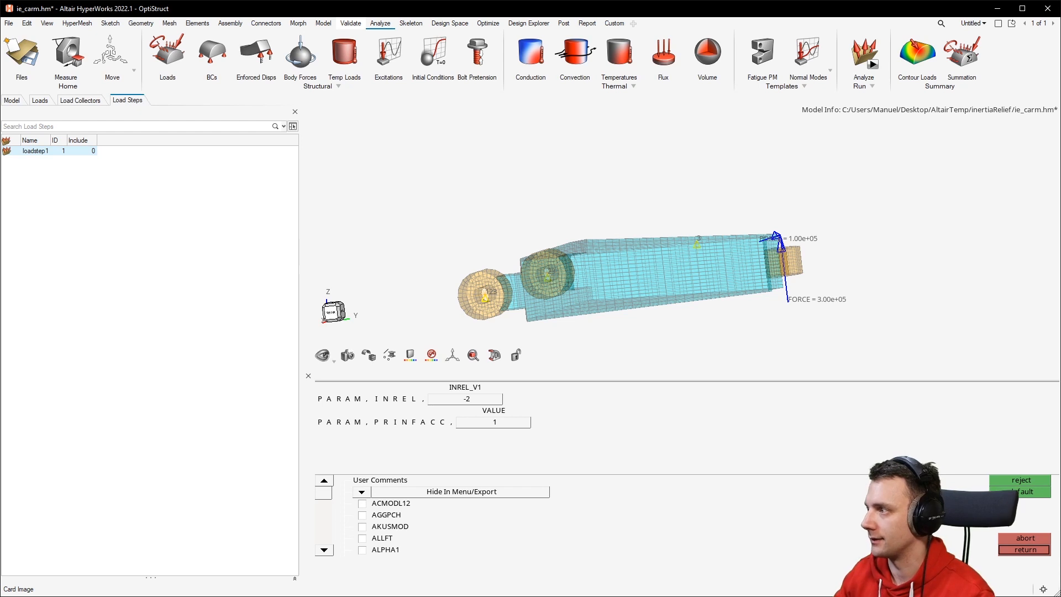
Switch to the HyperView results window and start animating the displacement and stress contours.
{"action": "left_click_drag", "start_coordinate": [1060, 443], "coordinate": [695, 21]}
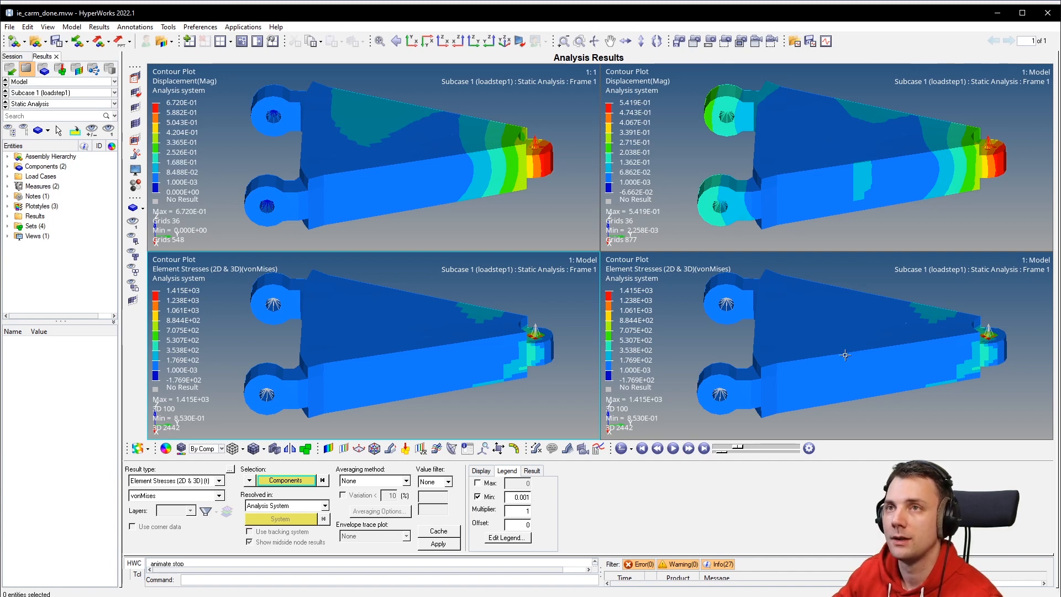
{"action": "left_click", "coordinate": [687, 448]}
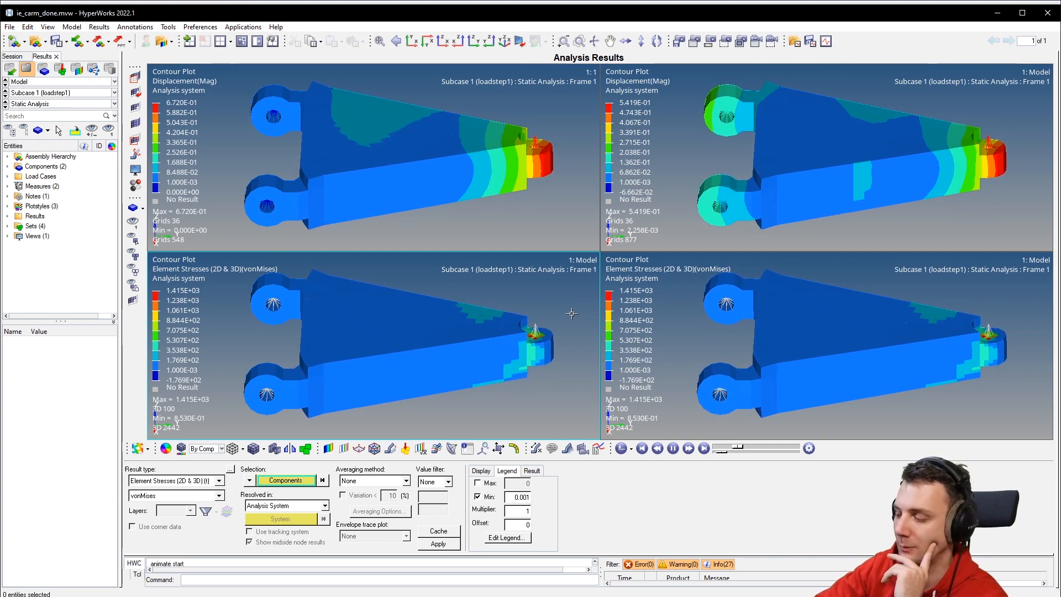
Return to HyperMesh and orbit the control arm model to inspect its loads and supports.
{"action": "key", "text": "alt+Tab"}
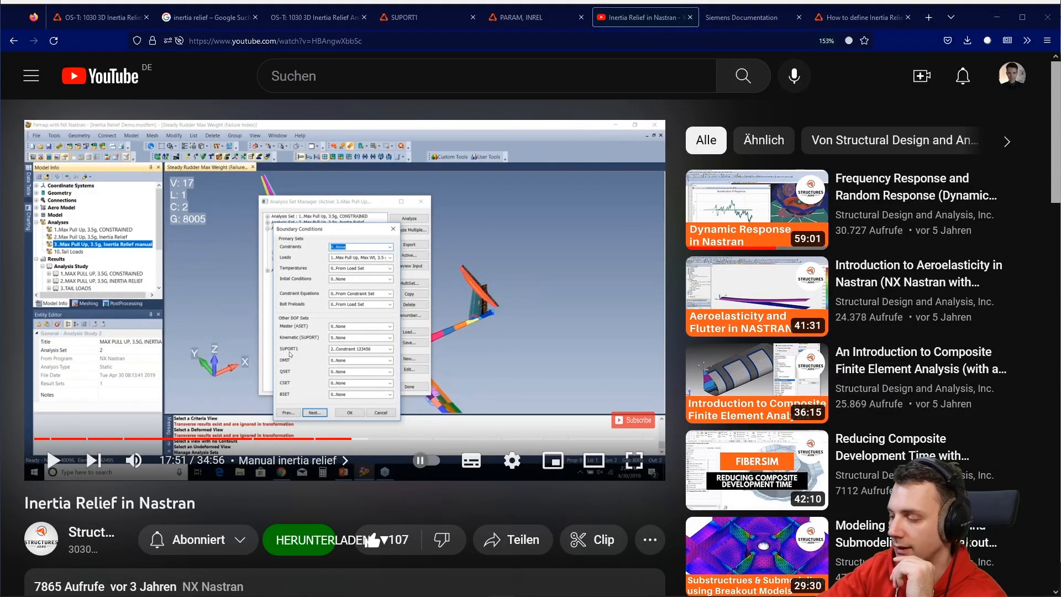
{"action": "key", "text": "alt+Tab"}
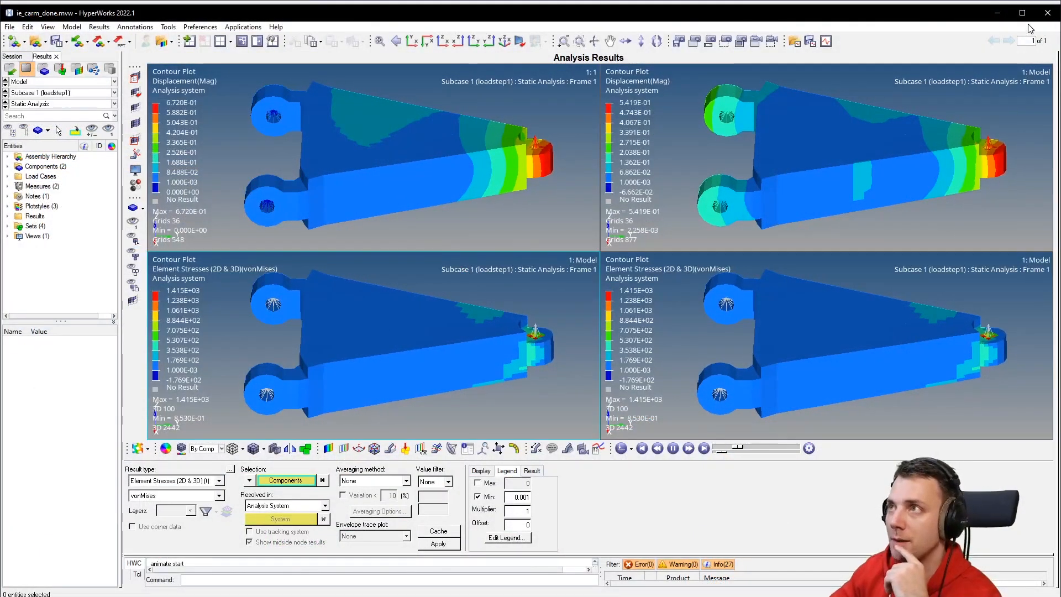
{"action": "key", "text": "alt+Tab"}
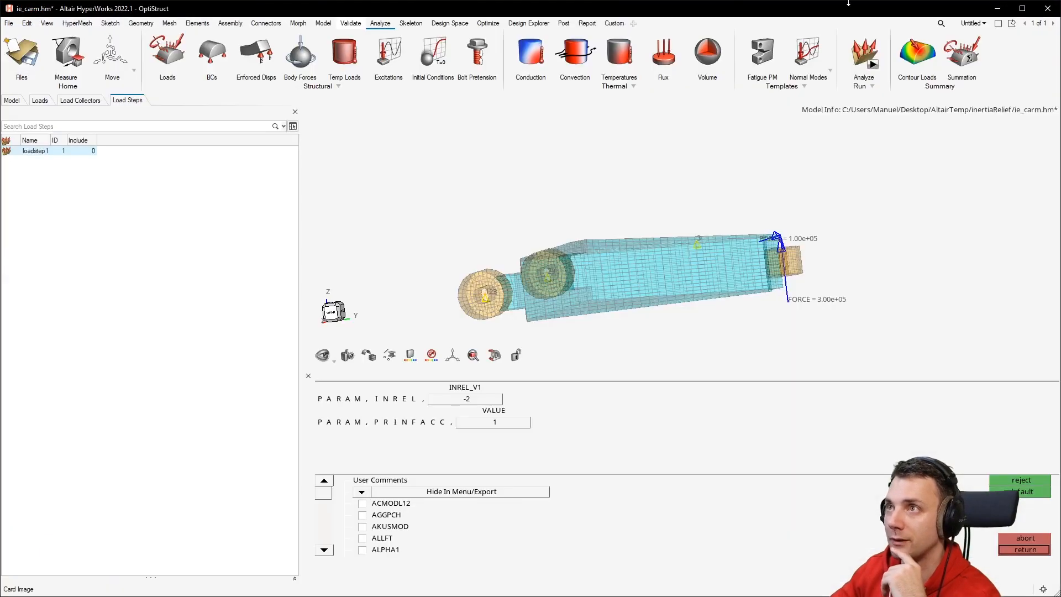
{"action": "middle_click_drag", "start_coordinate": [697, 221], "coordinate": [674, 274]}
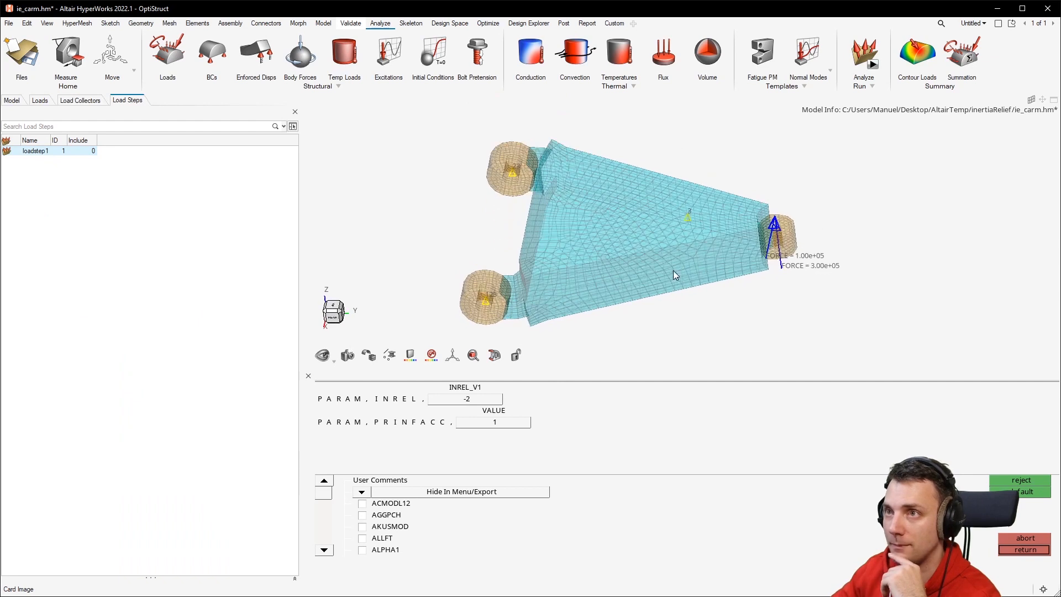
{"action": "right_click_drag", "start_coordinate": [667, 271], "coordinate": [686, 248]}
{"action": "mouse_move", "coordinate": [685, 248]}
{"action": "middle_mouse_down"}
{"action": "mouse_move", "coordinate": [681, 239]}
{"action": "mouse_move", "coordinate": [699, 243]}
{"action": "mouse_move", "coordinate": [677, 258]}
{"action": "mouse_move", "coordinate": [716, 263]}
{"action": "mouse_move", "coordinate": [691, 260]}
{"action": "middle_mouse_up"}
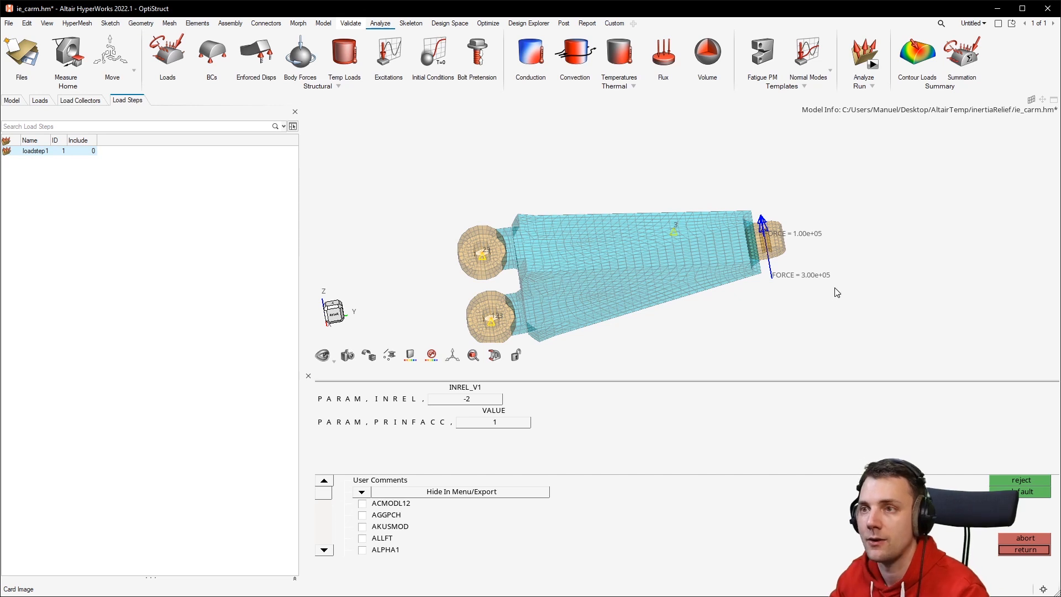
{"action": "mouse_move", "coordinate": [695, 257]}
{"action": "middle_mouse_down"}
{"action": "mouse_move", "coordinate": [677, 256]}
{"action": "mouse_move", "coordinate": [701, 243]}
{"action": "middle_mouse_up"}
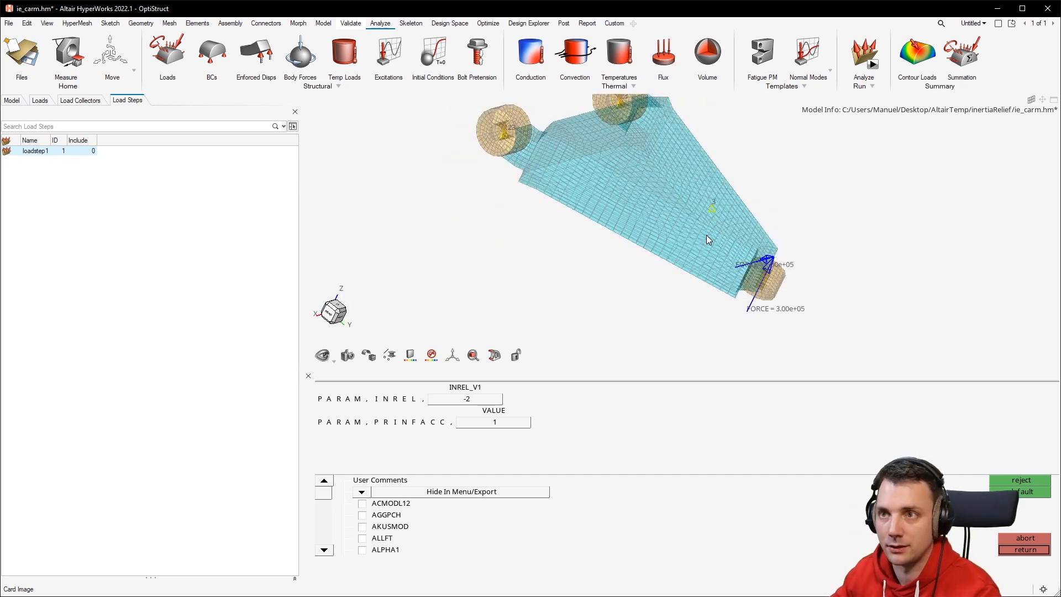
{"action": "middle_click_drag", "start_coordinate": [828, 204], "coordinate": [547, 225]}
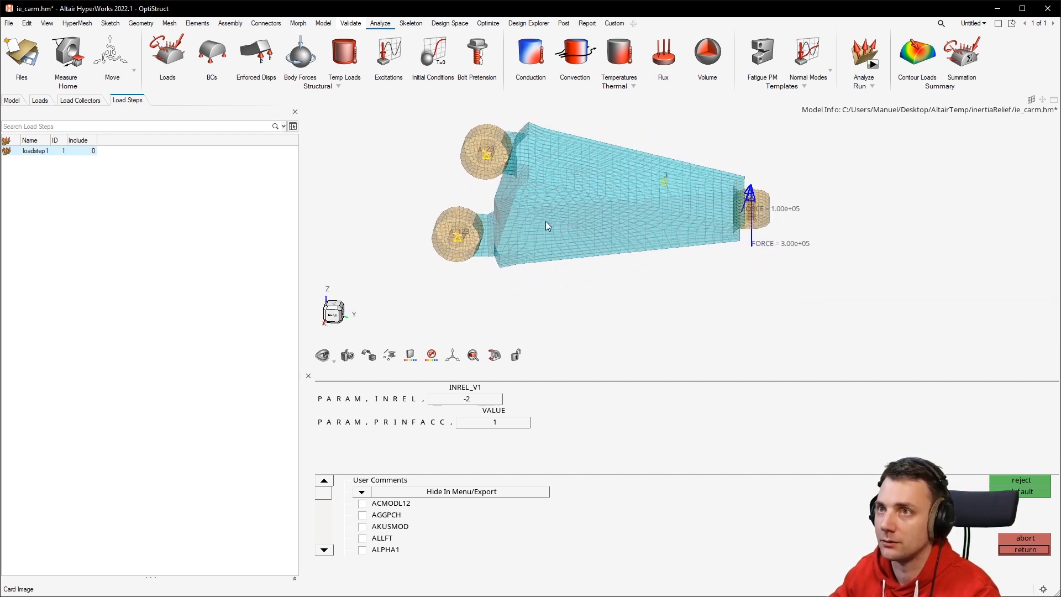